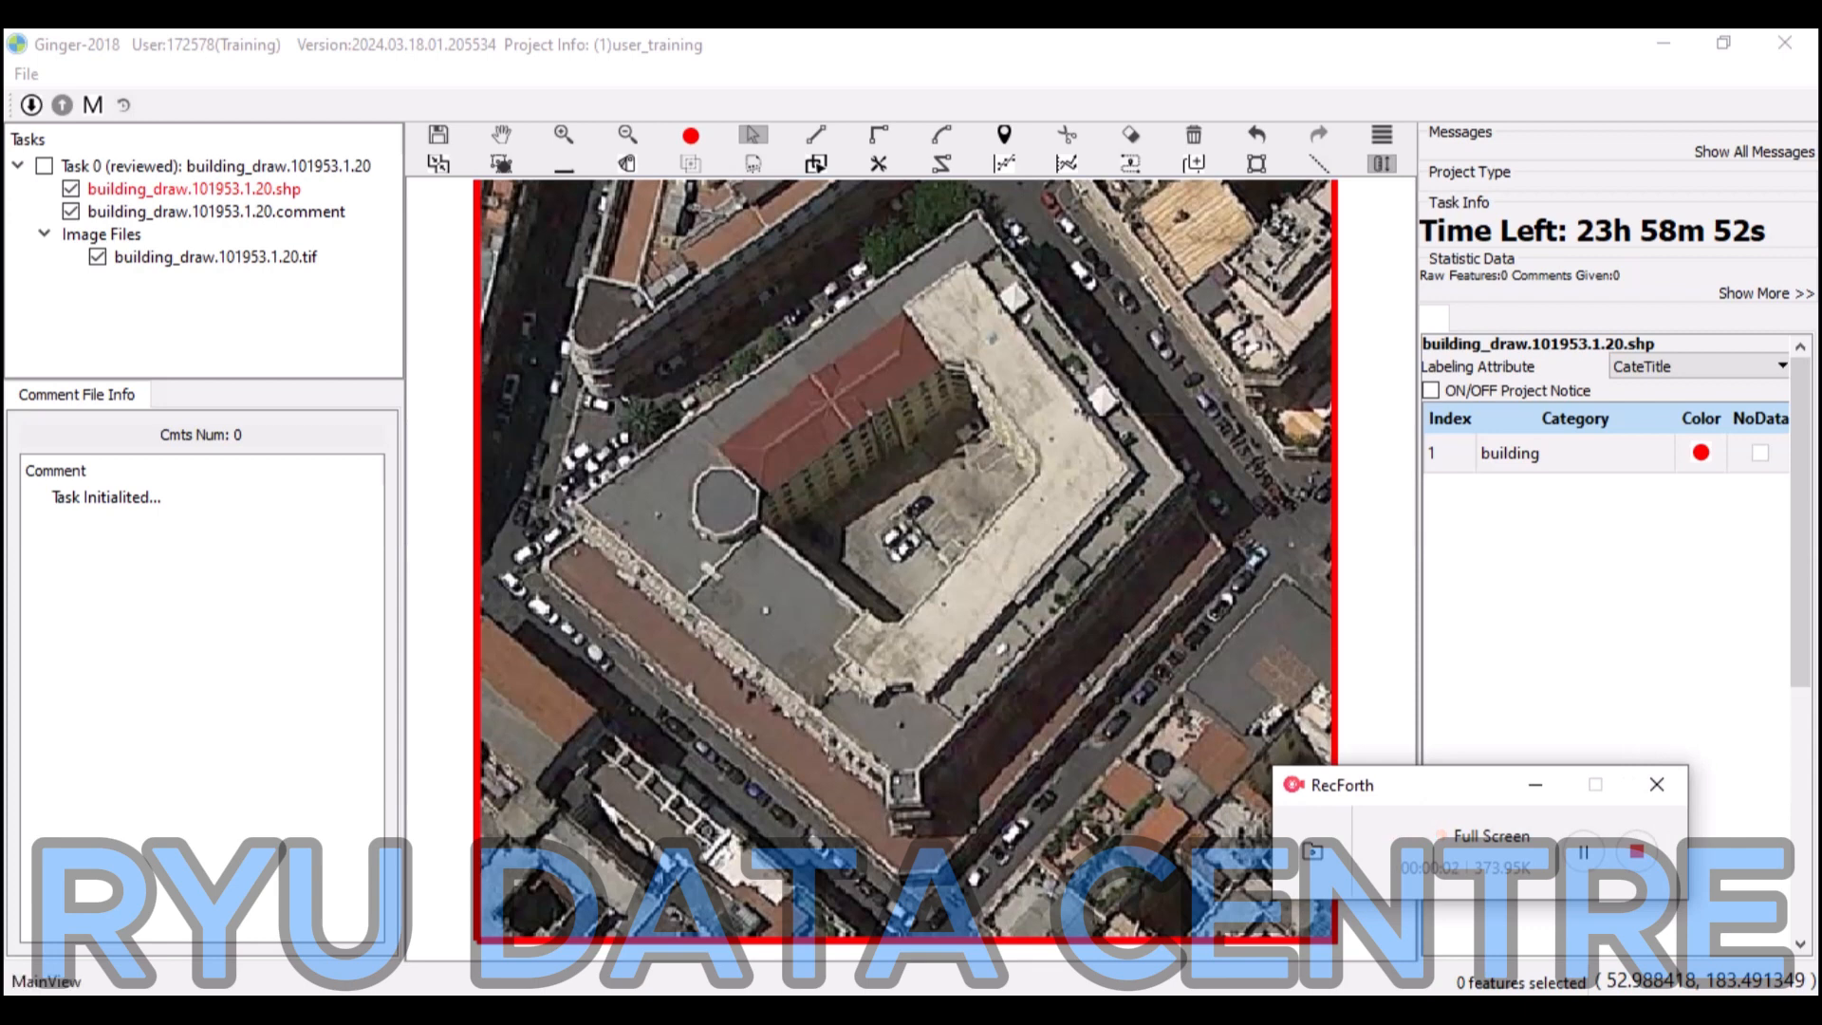
left_click_drag(1441, 790, 1513, 784)
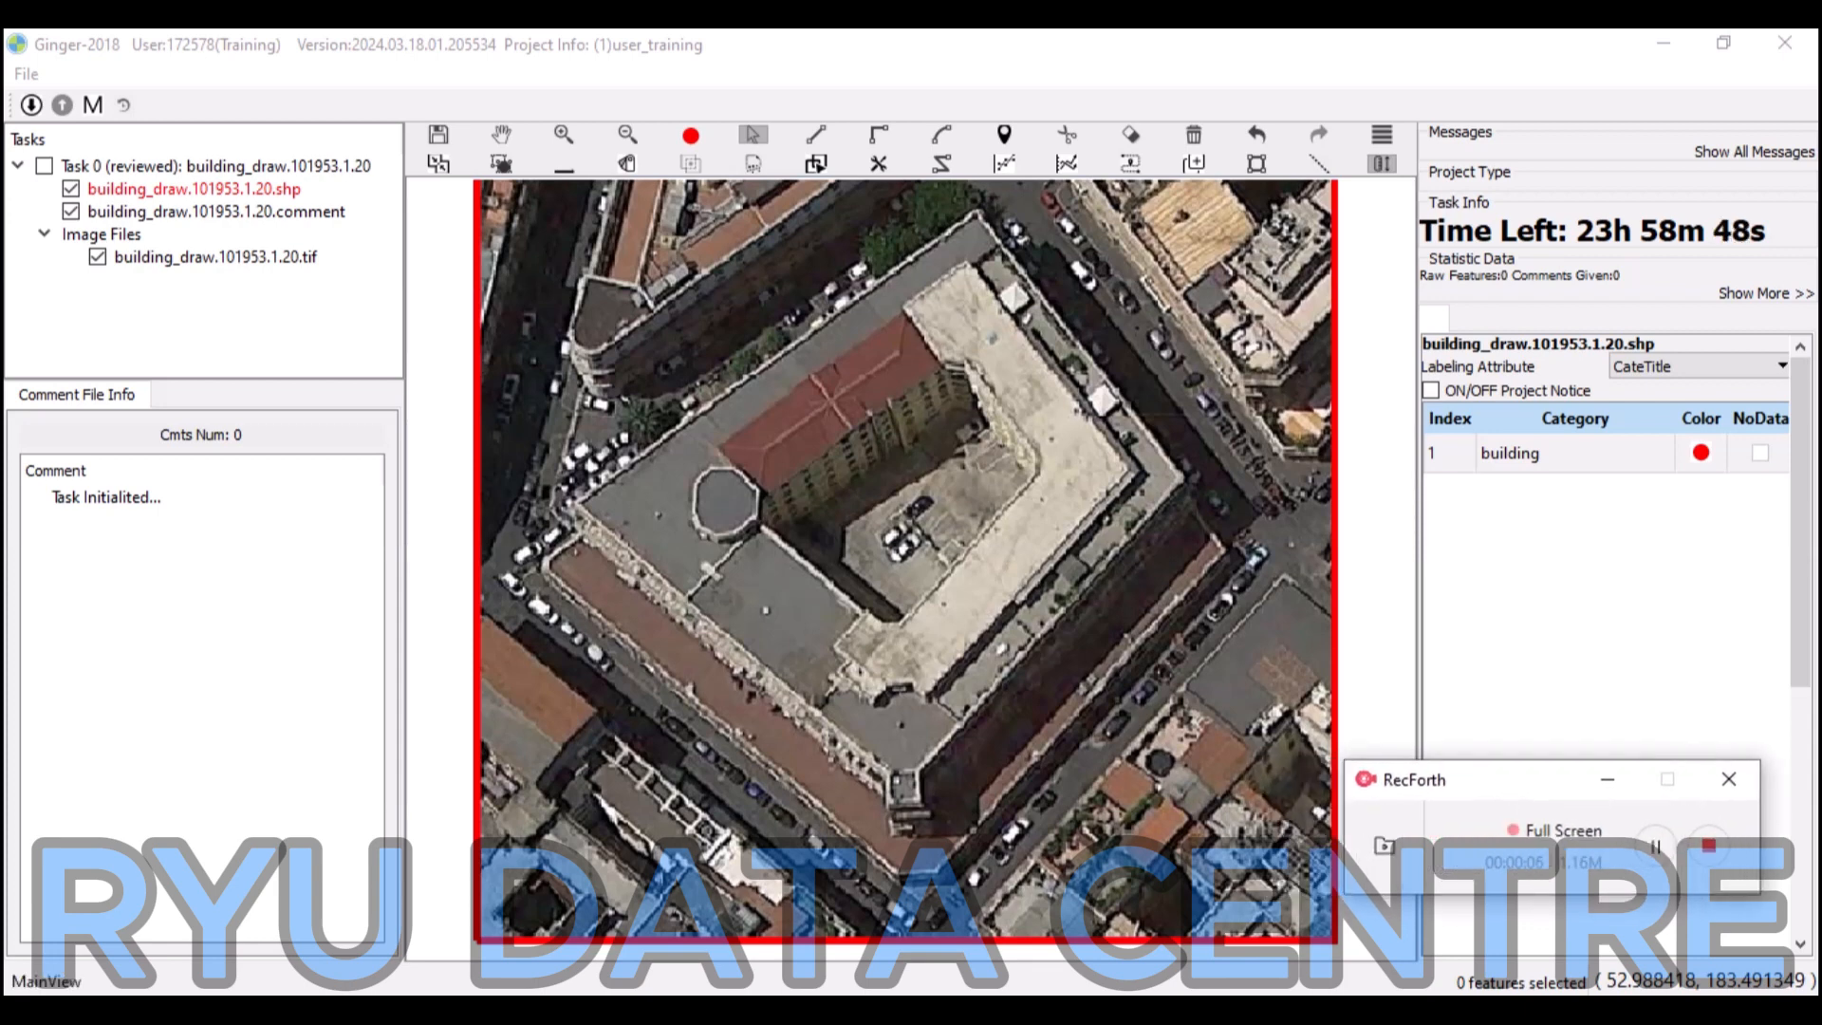
left_click(1607, 779)
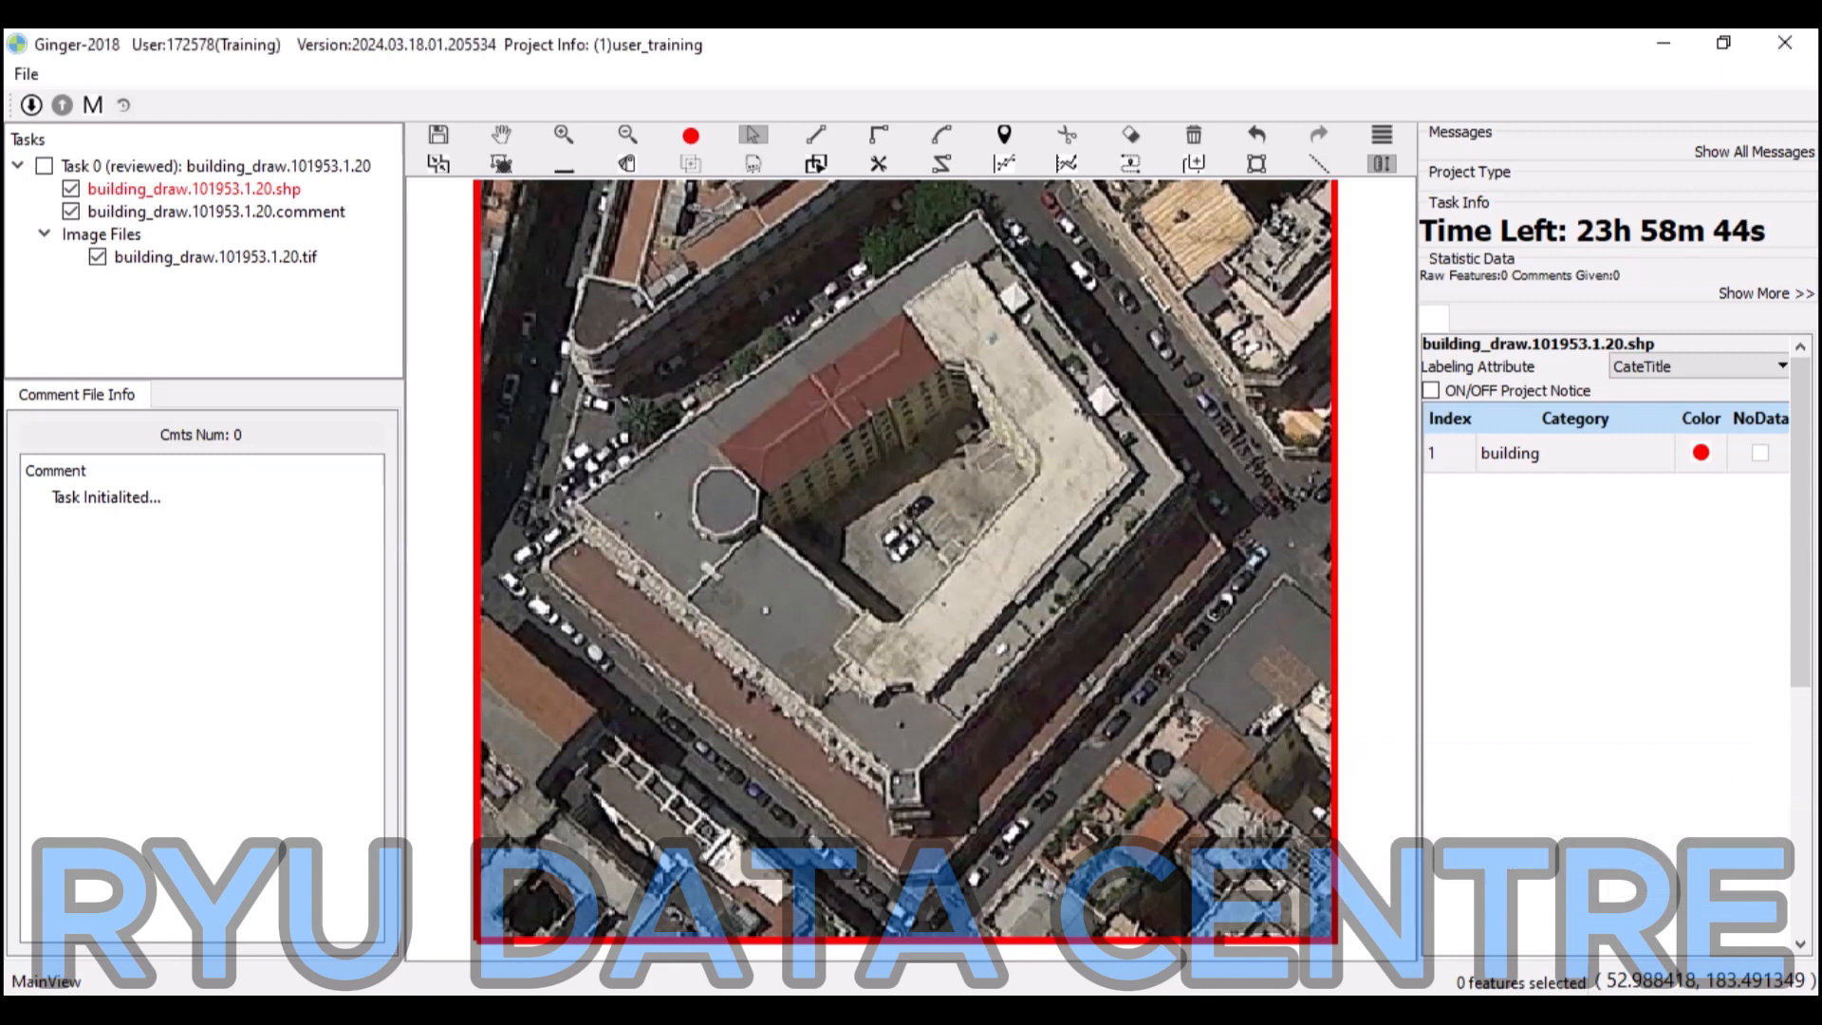
Trace the outer roof outline of the large central building as a closed polygon, including the small square projection at its southern corner.
key("l")
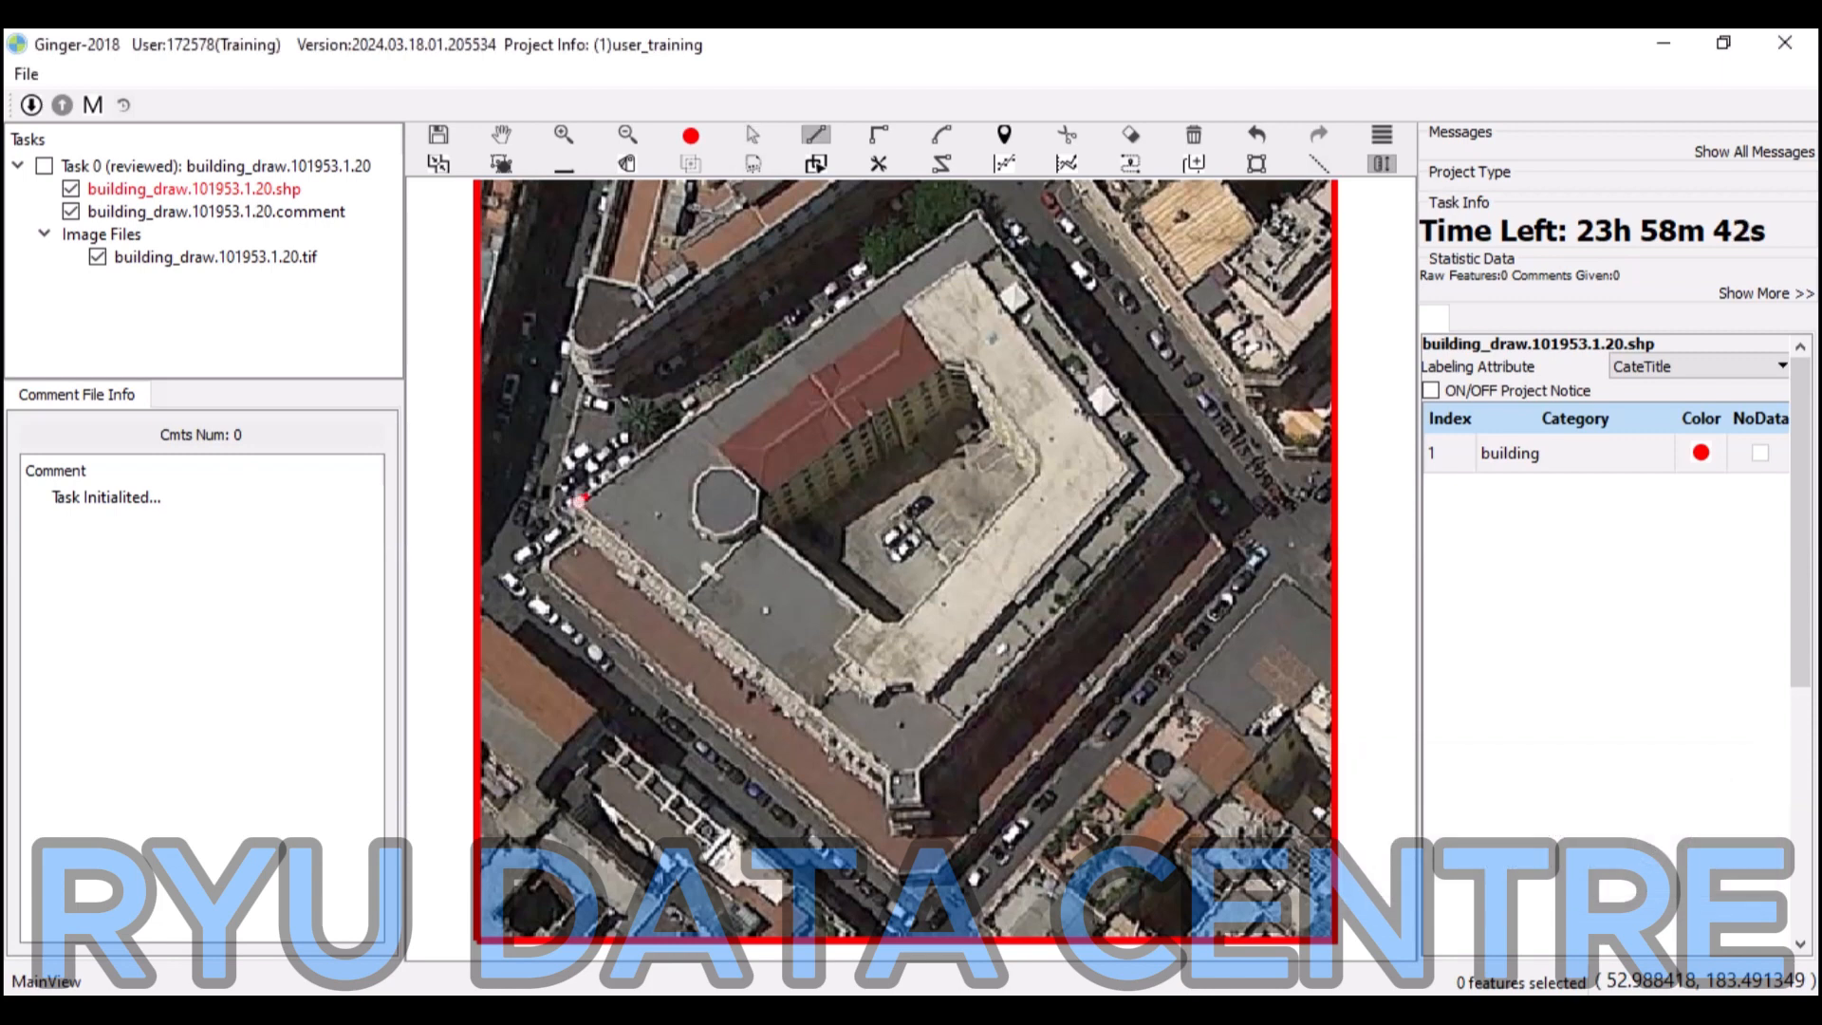
left_click(578, 500)
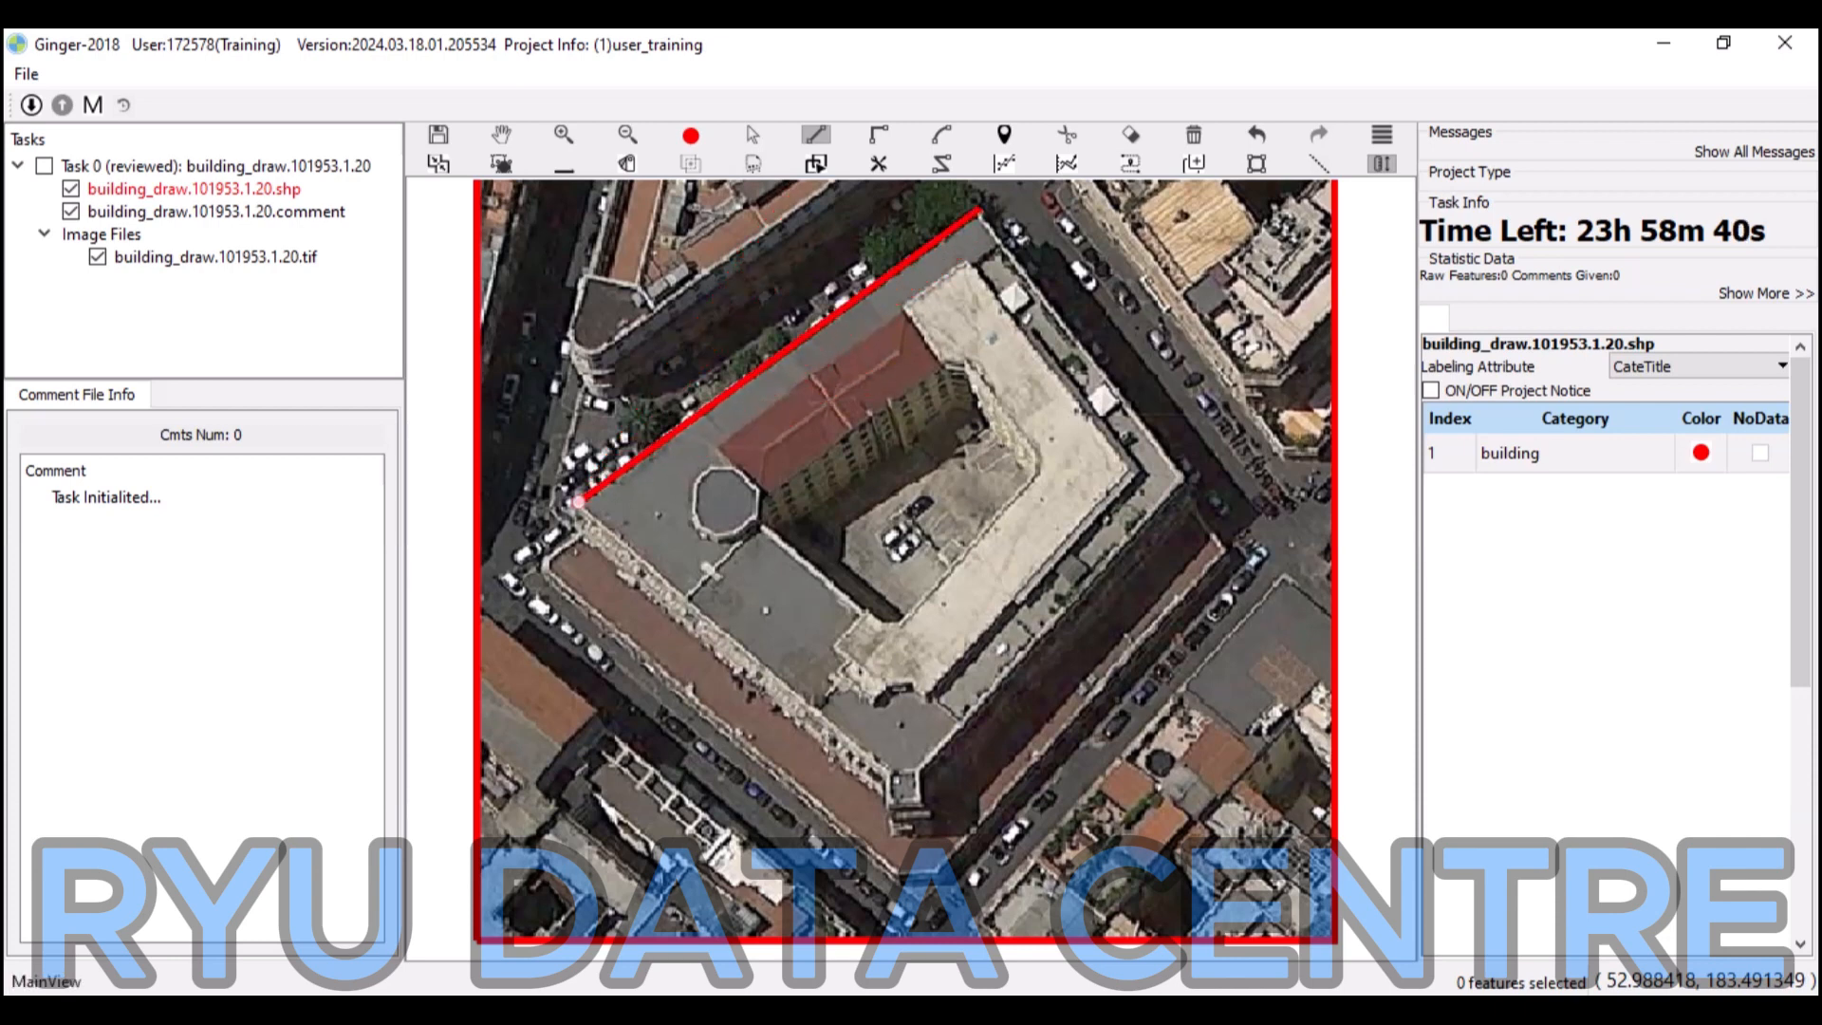
left_click(981, 211)
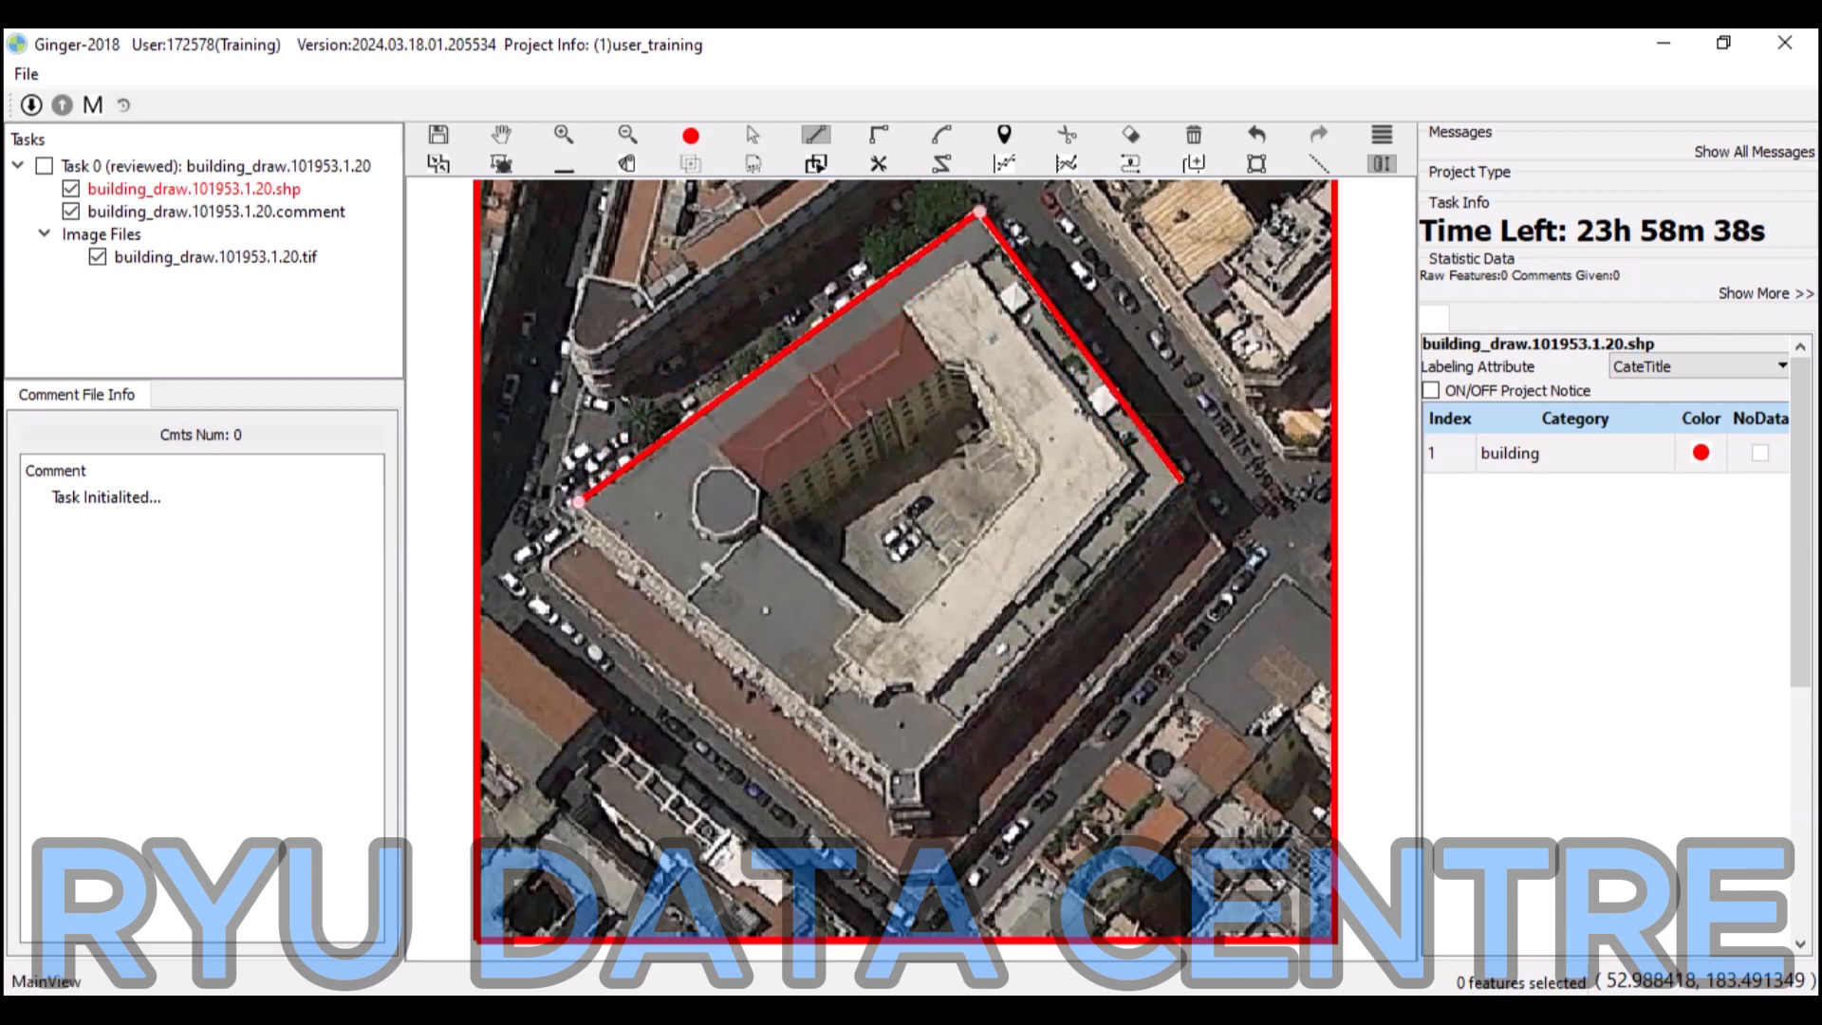
left_click(1181, 480)
left_click(914, 769)
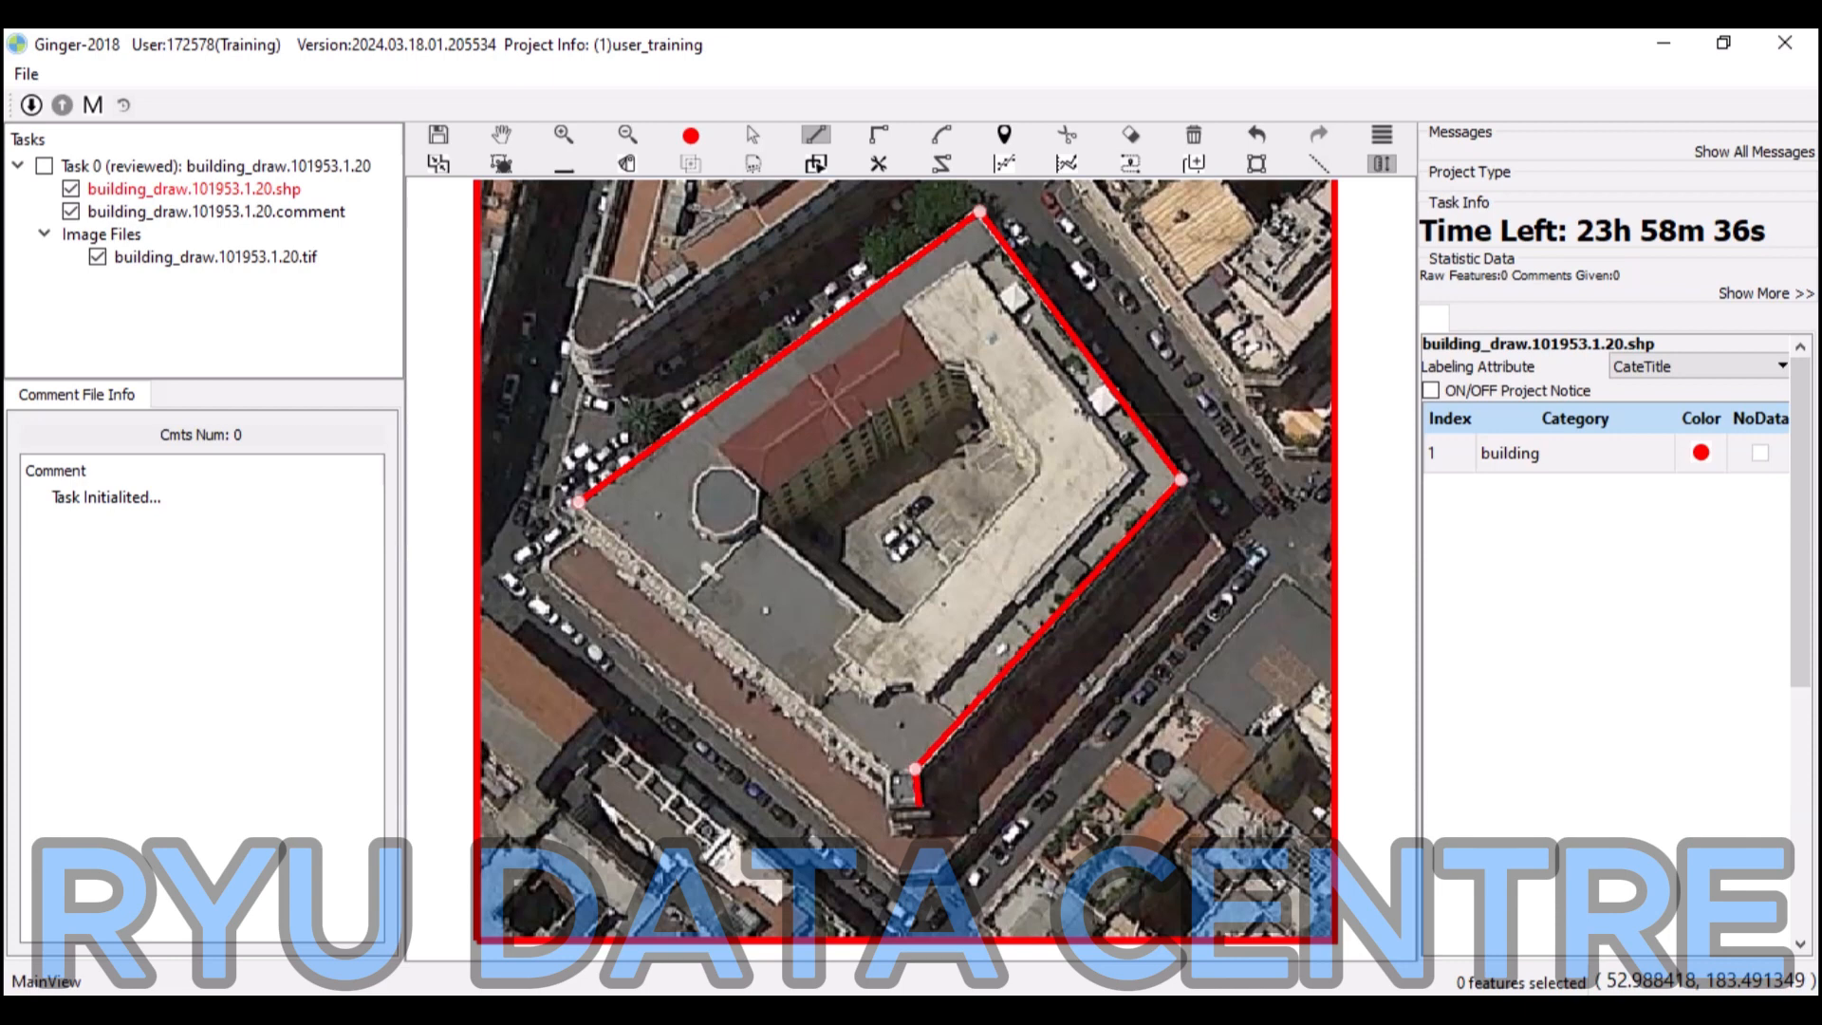
left_click(916, 803)
left_click(889, 769)
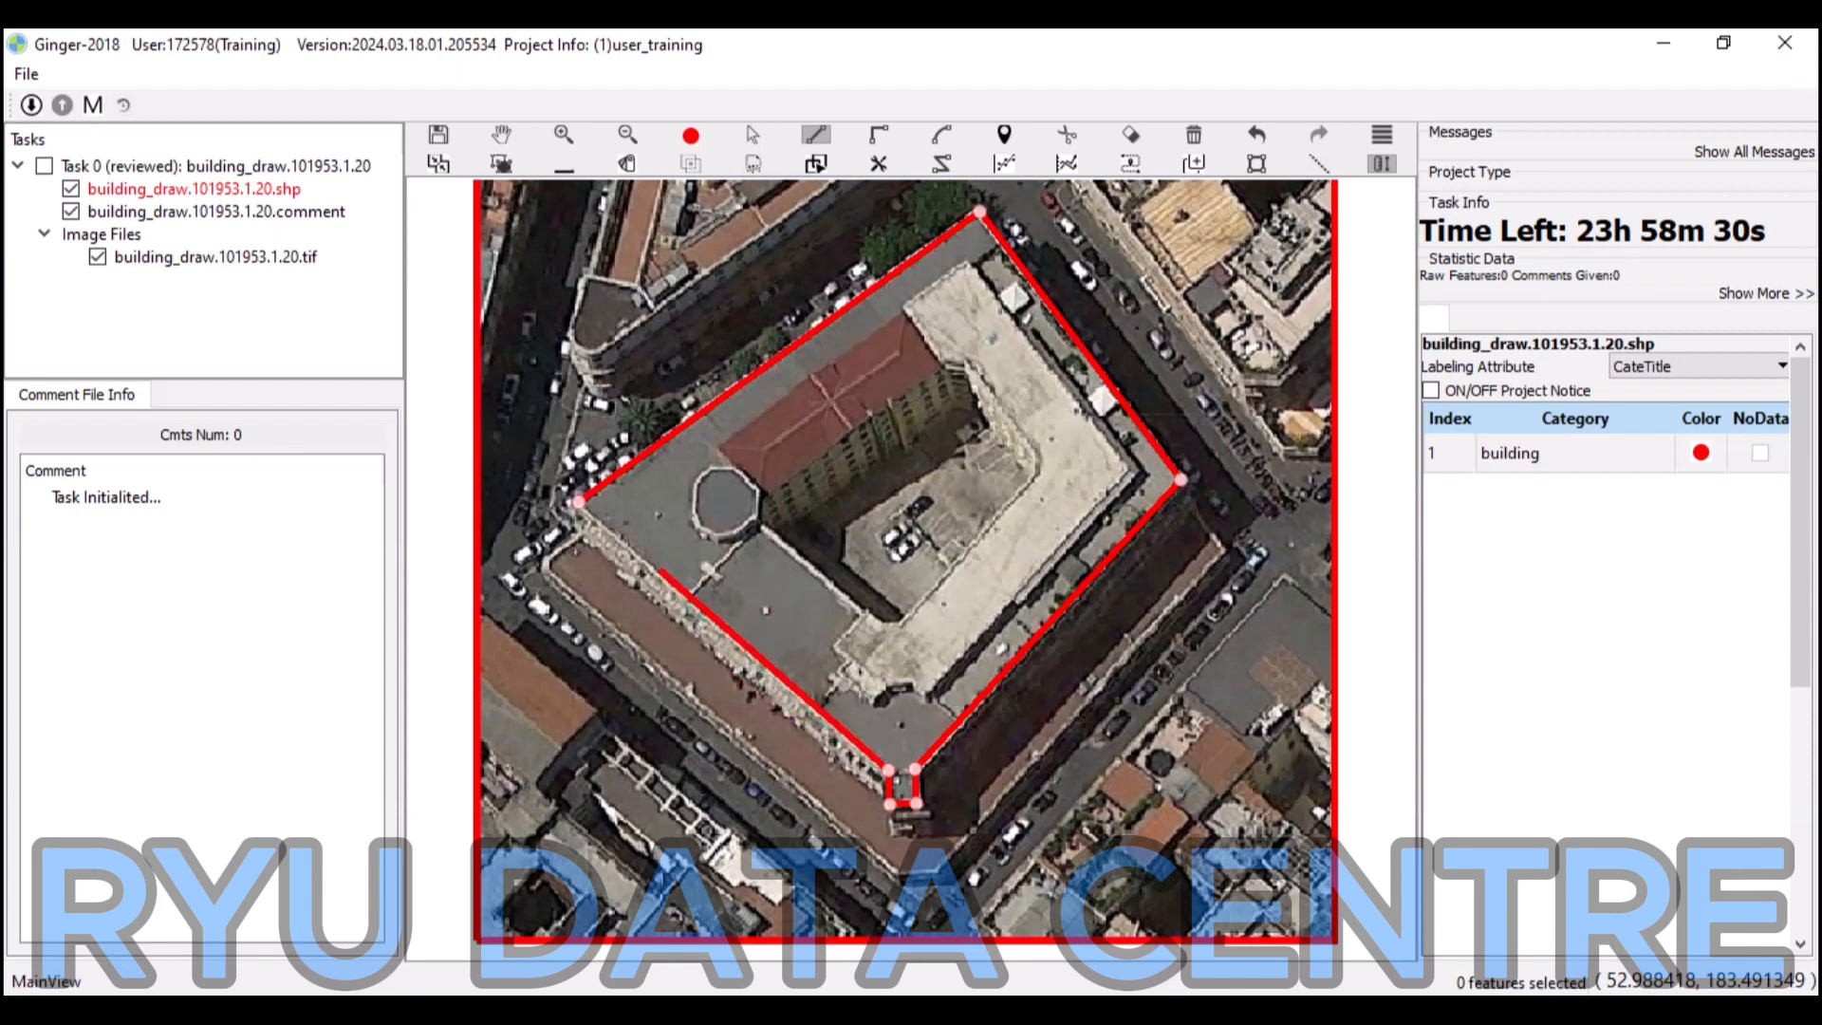
right_click(653, 566)
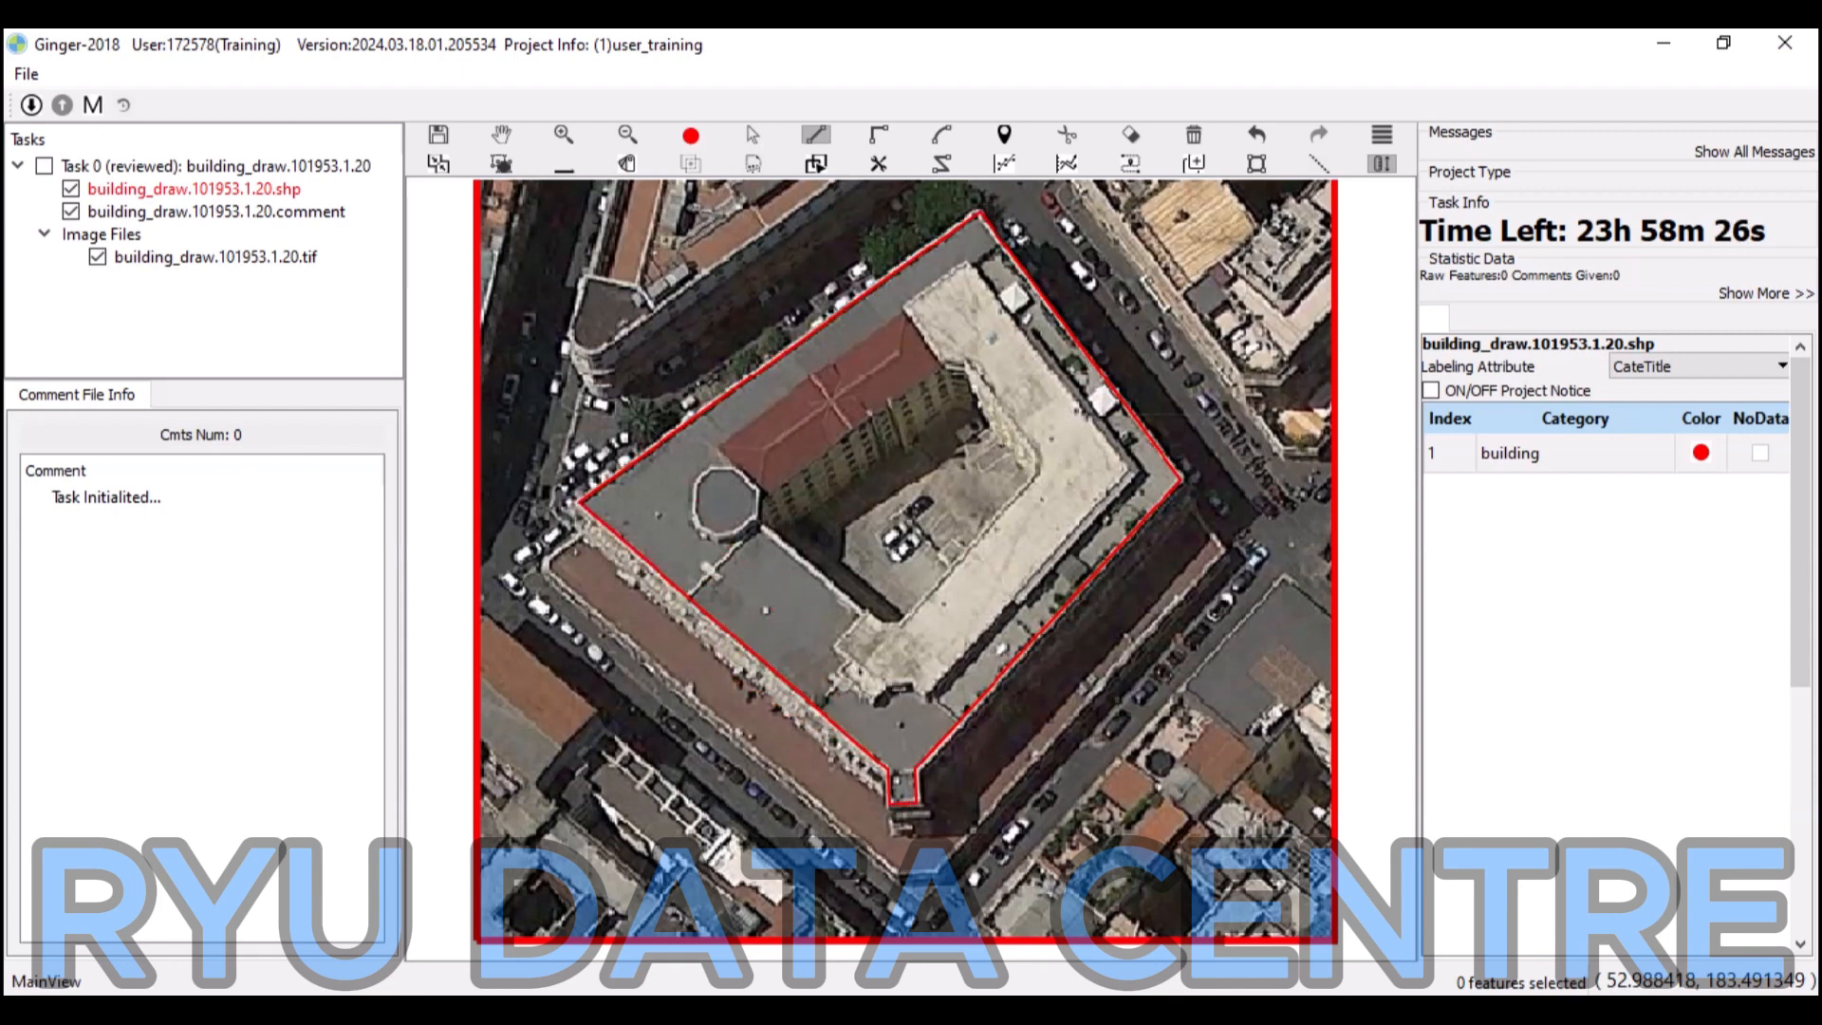
Toggle the building polygon's fill on and off to check how well it covers the roof.
key("space")
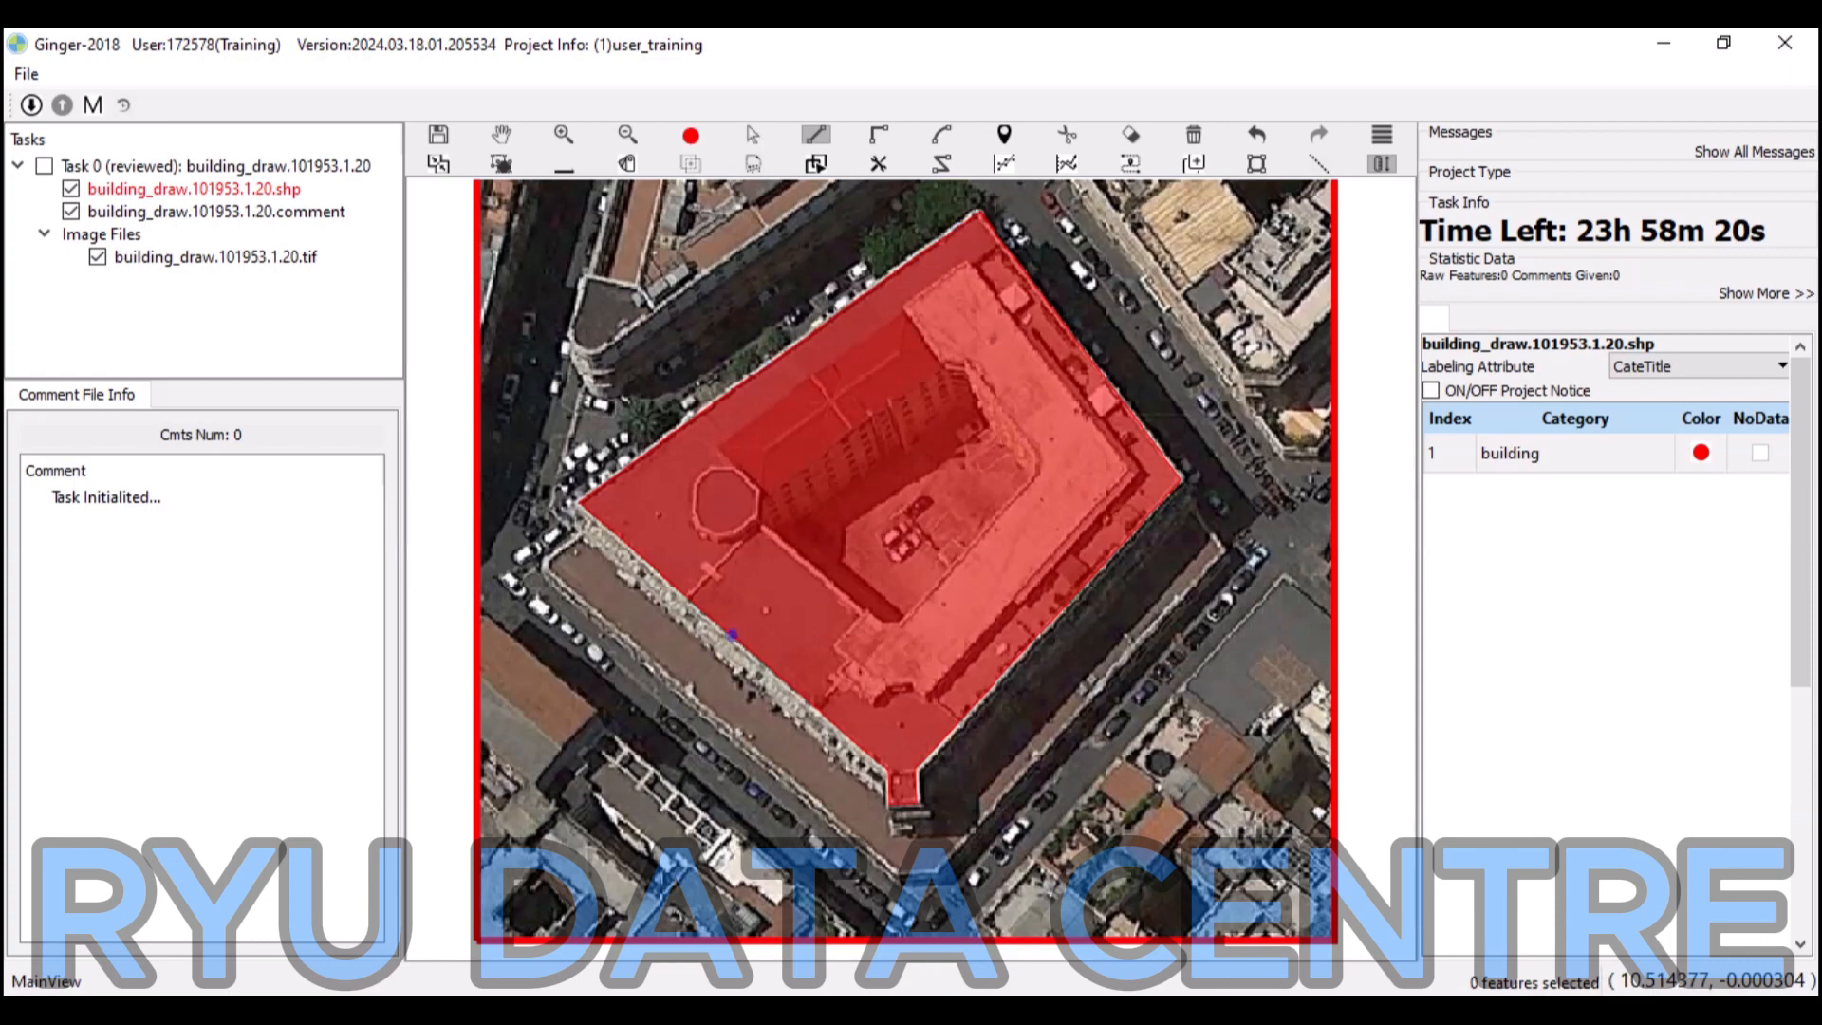
key("space")
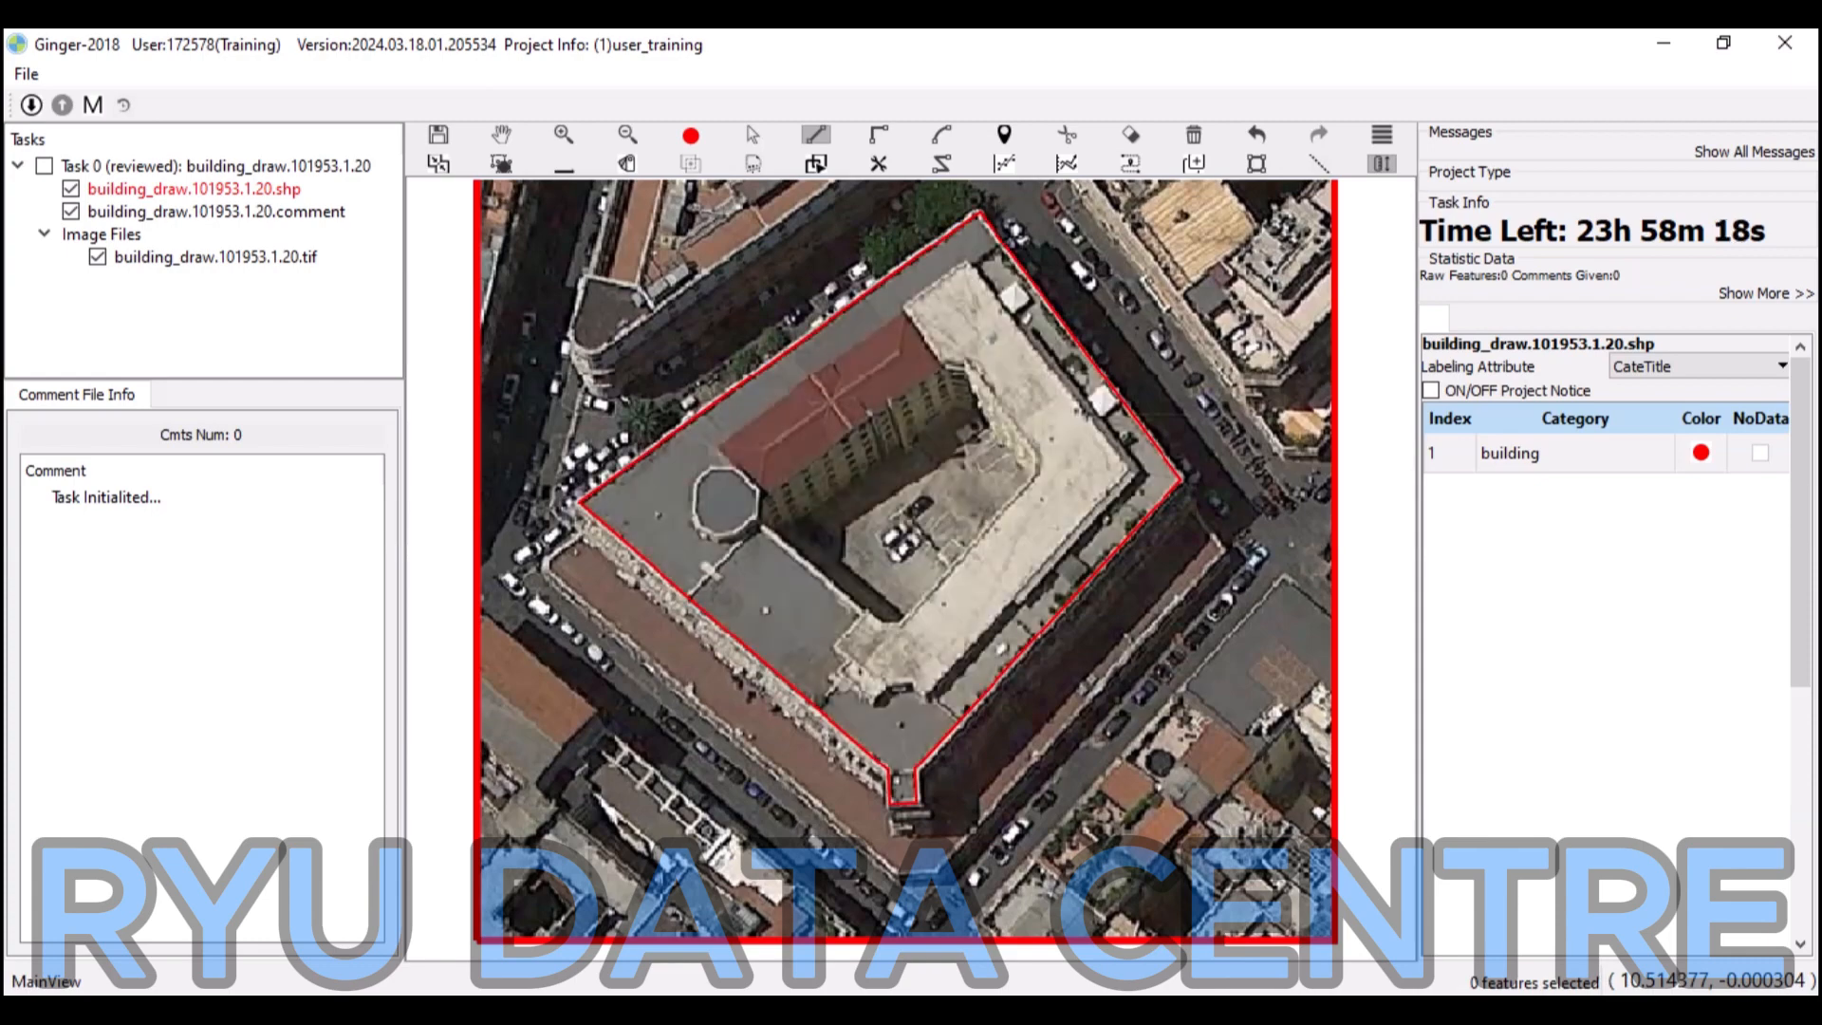
key("space")
key("space")
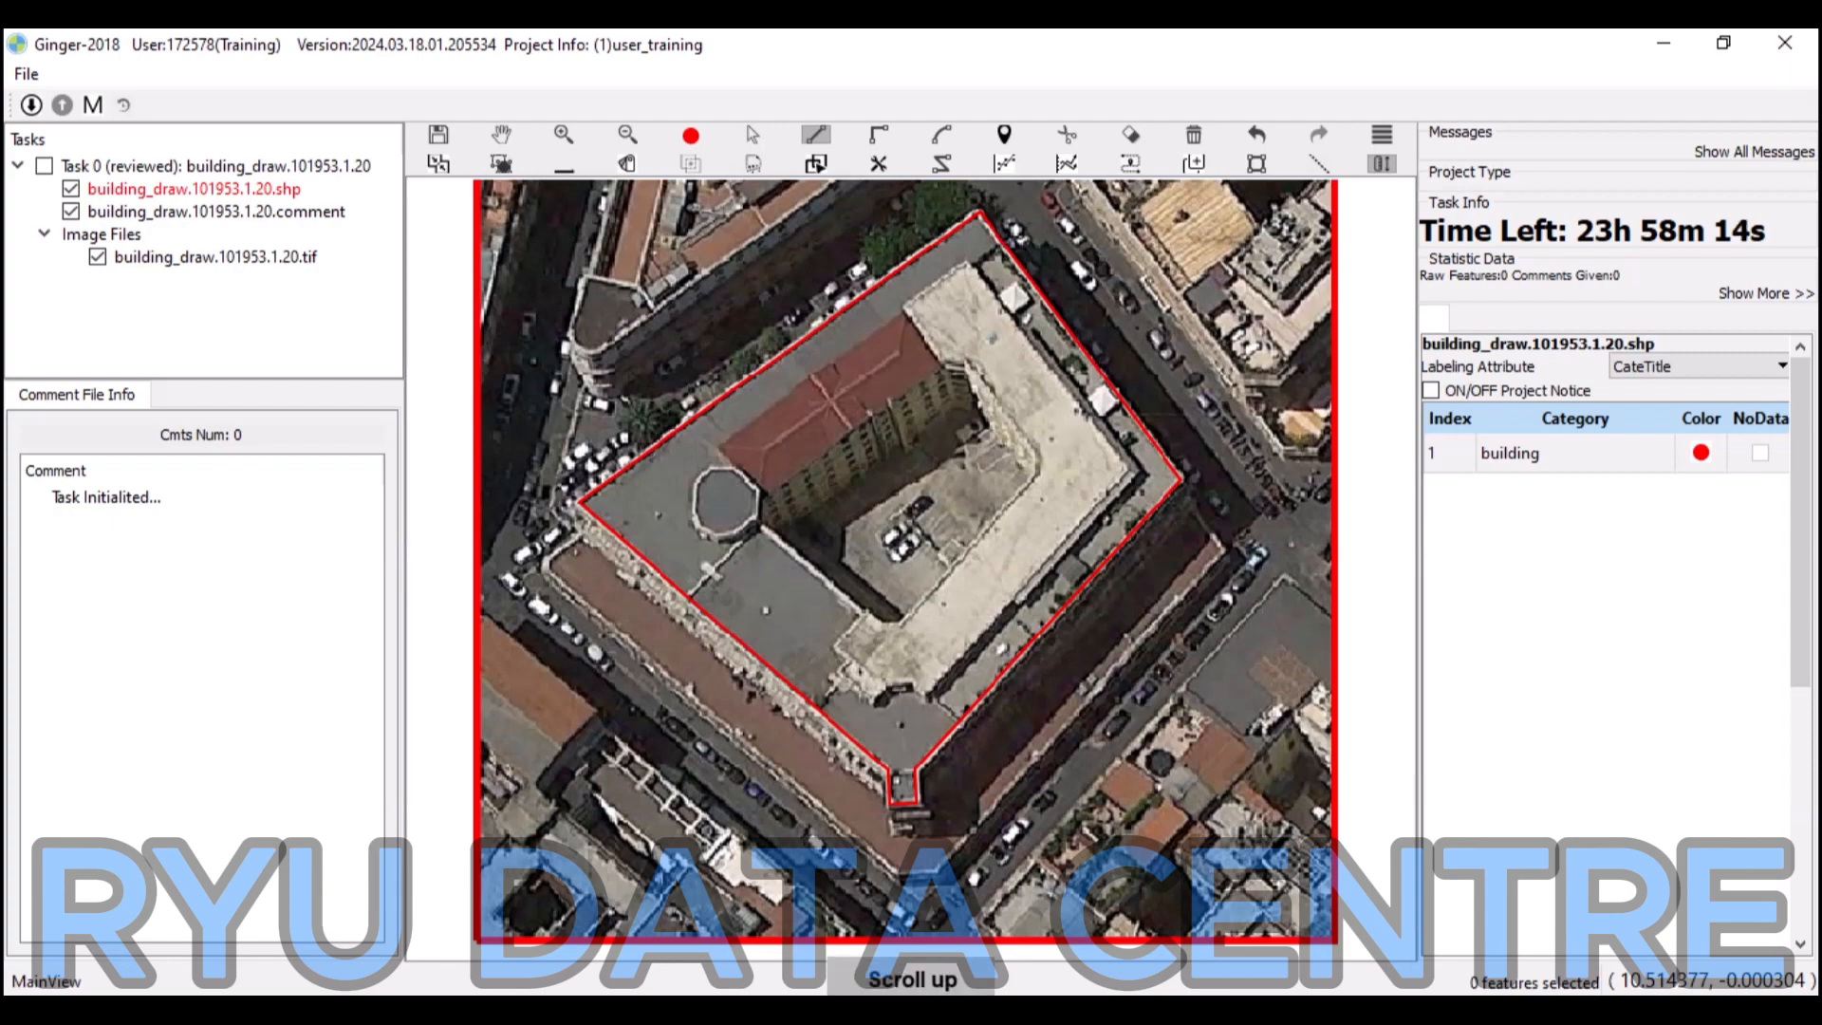
scroll(954, 442, "up", 1)
left_click(928, 483)
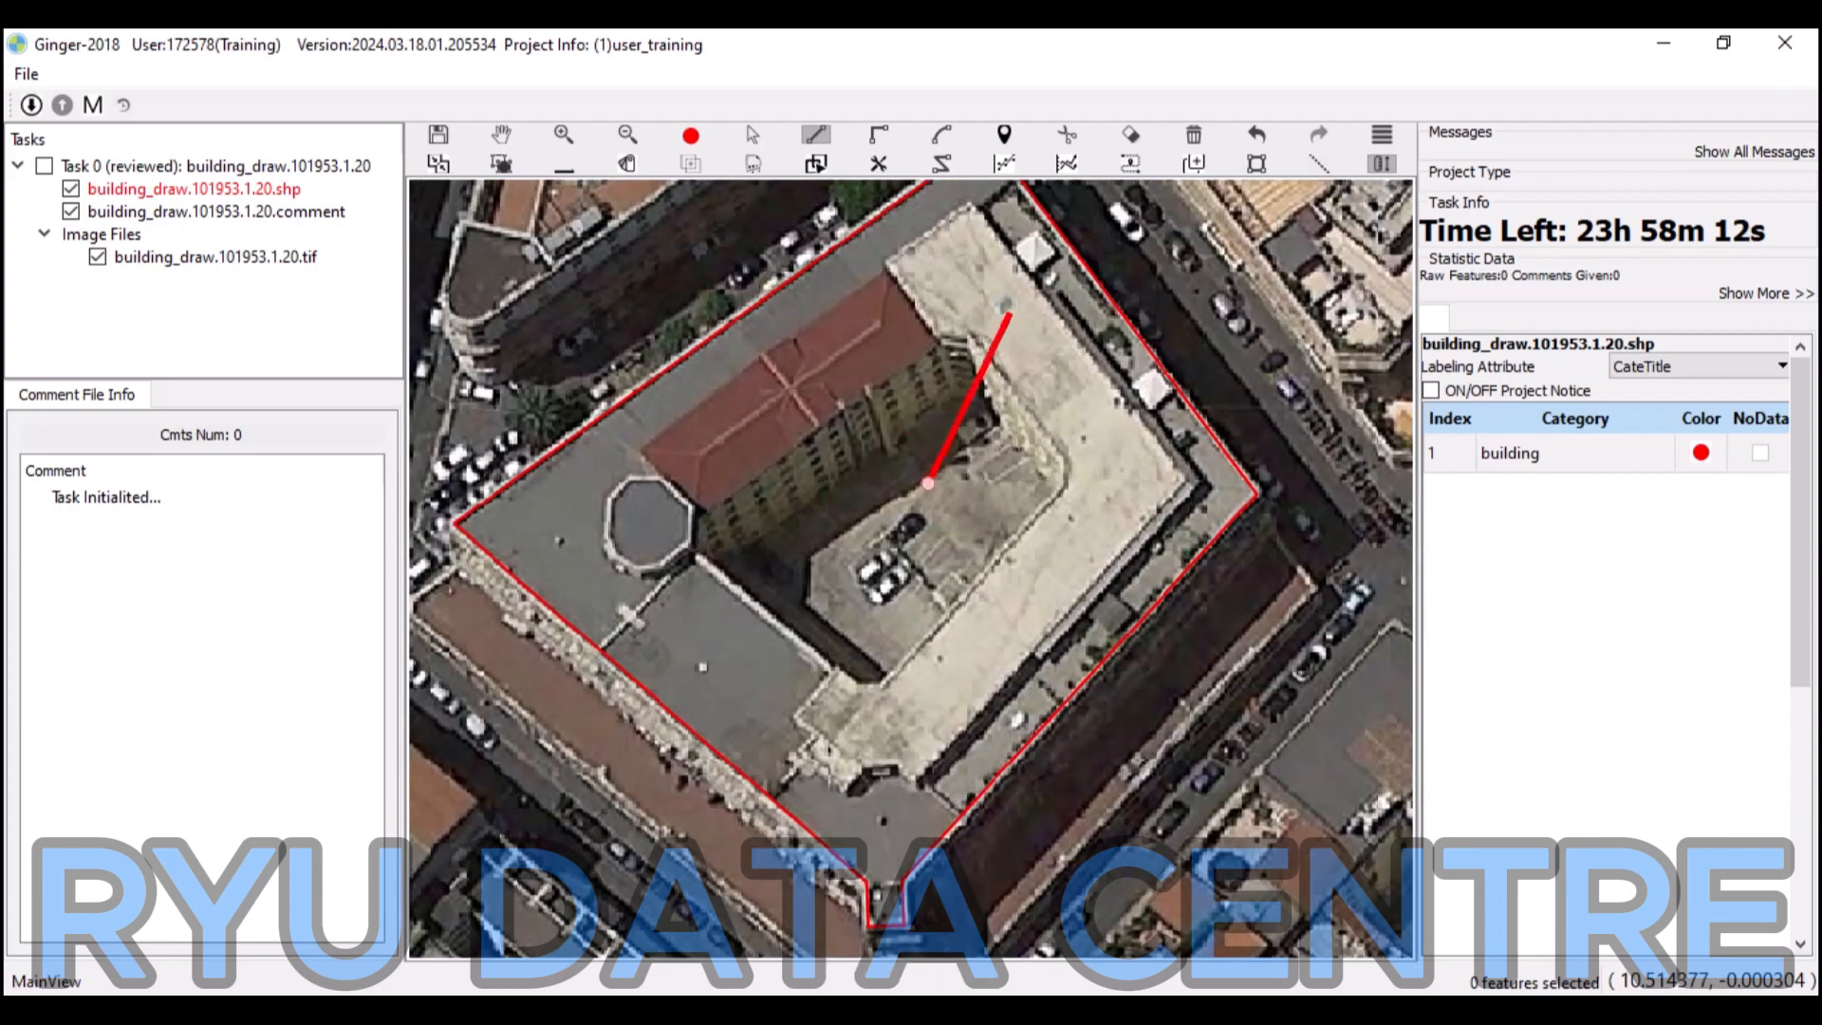
key("e")
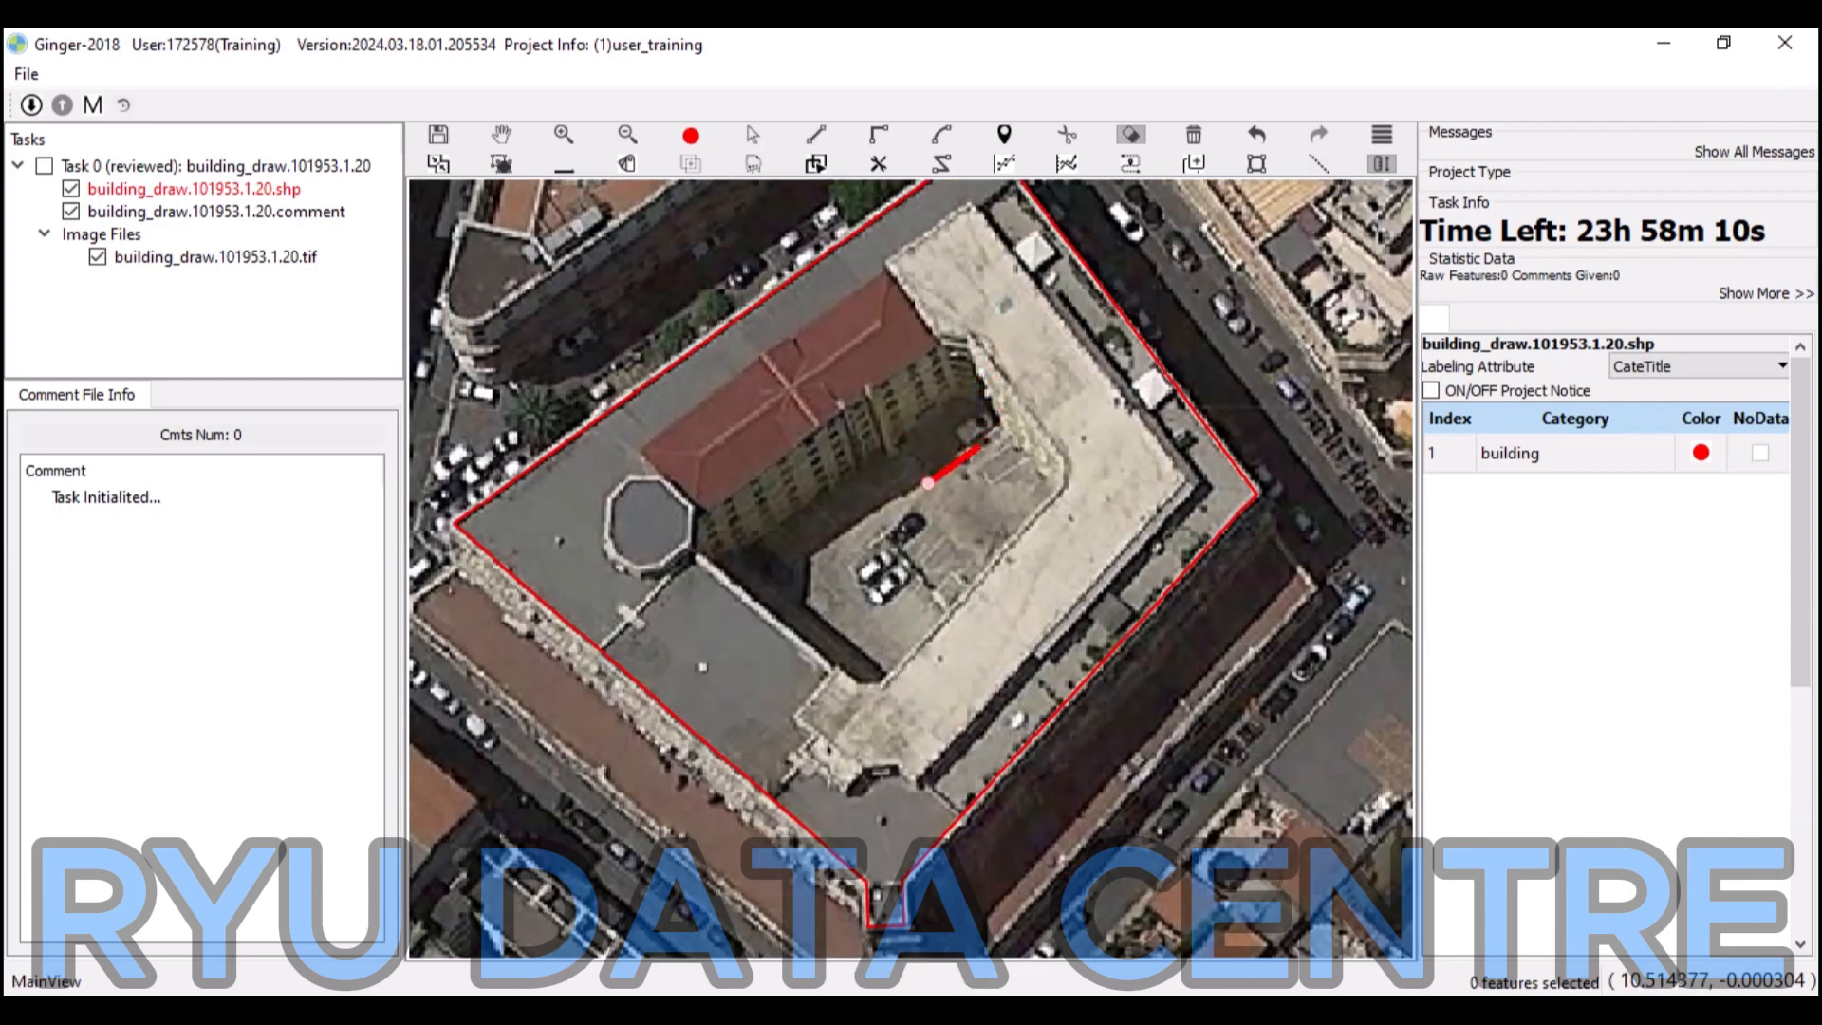
key("Escape")
key("e")
left_click(1193, 408)
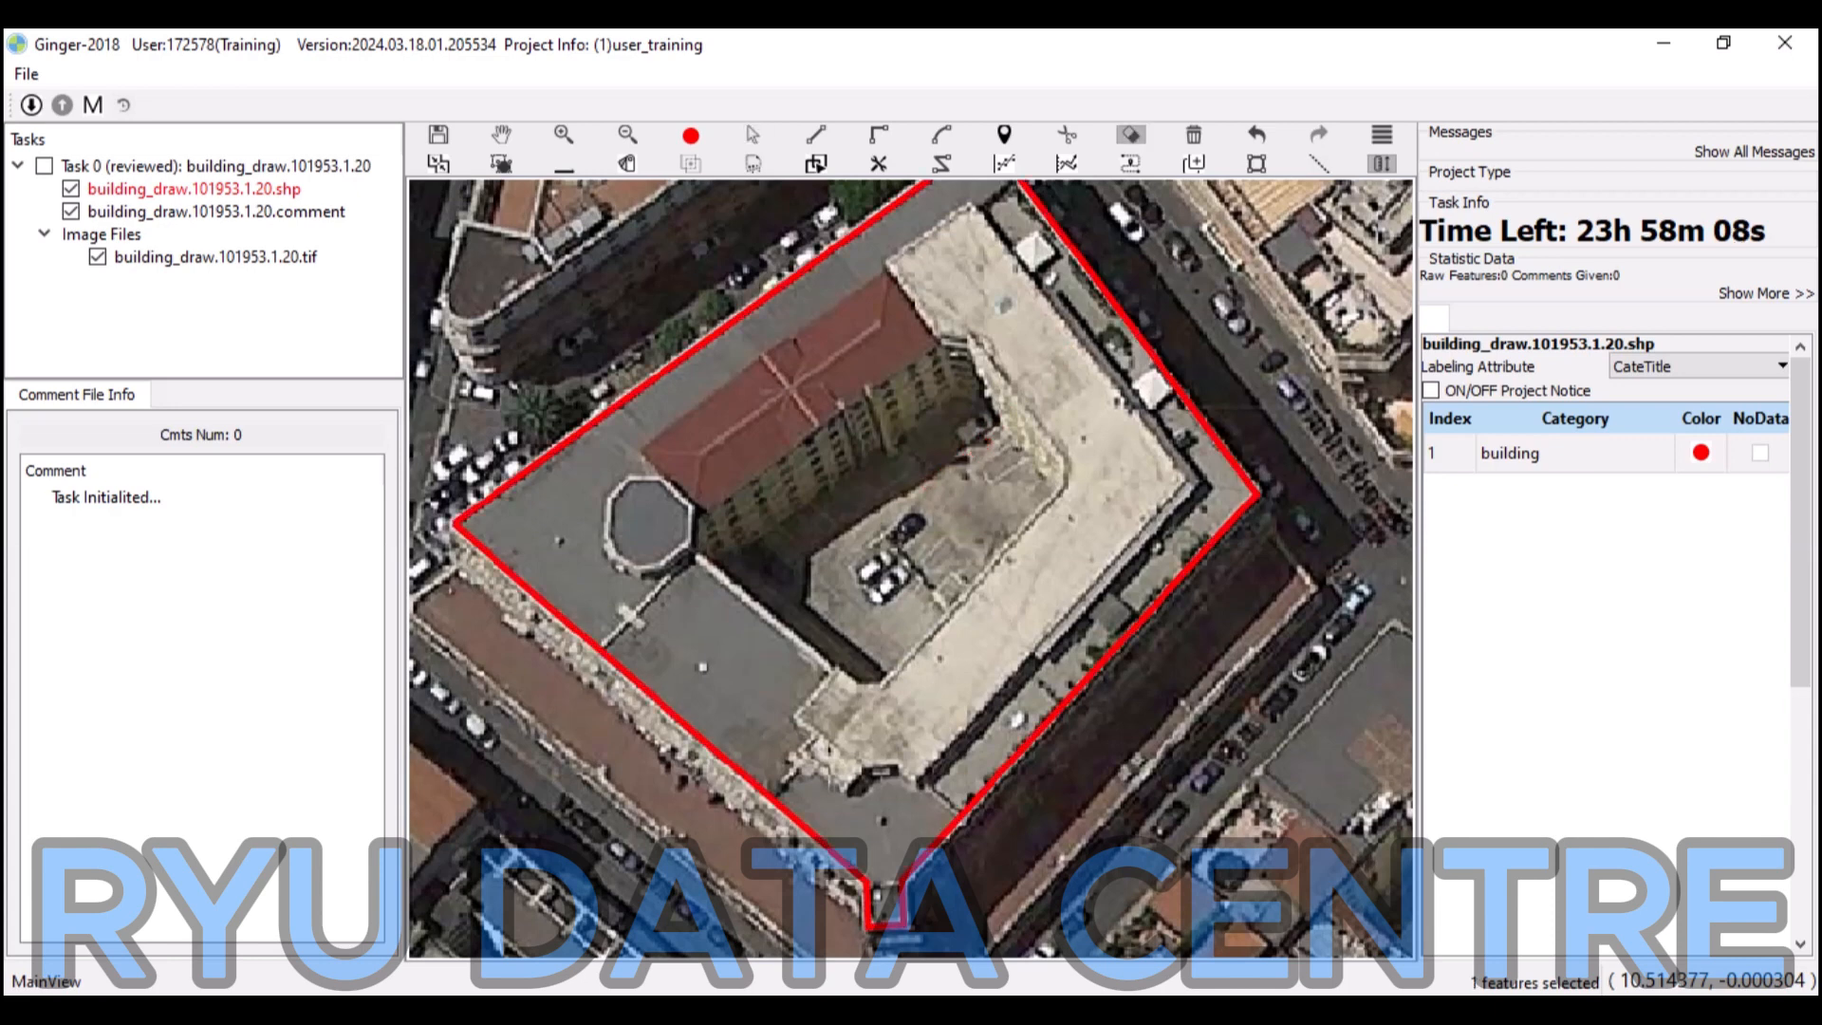
key("Escape")
Trace the inner courtyard's roof edge with straight segments, starting beside the octagonal tower and following the courtyard corners around.
key("l")
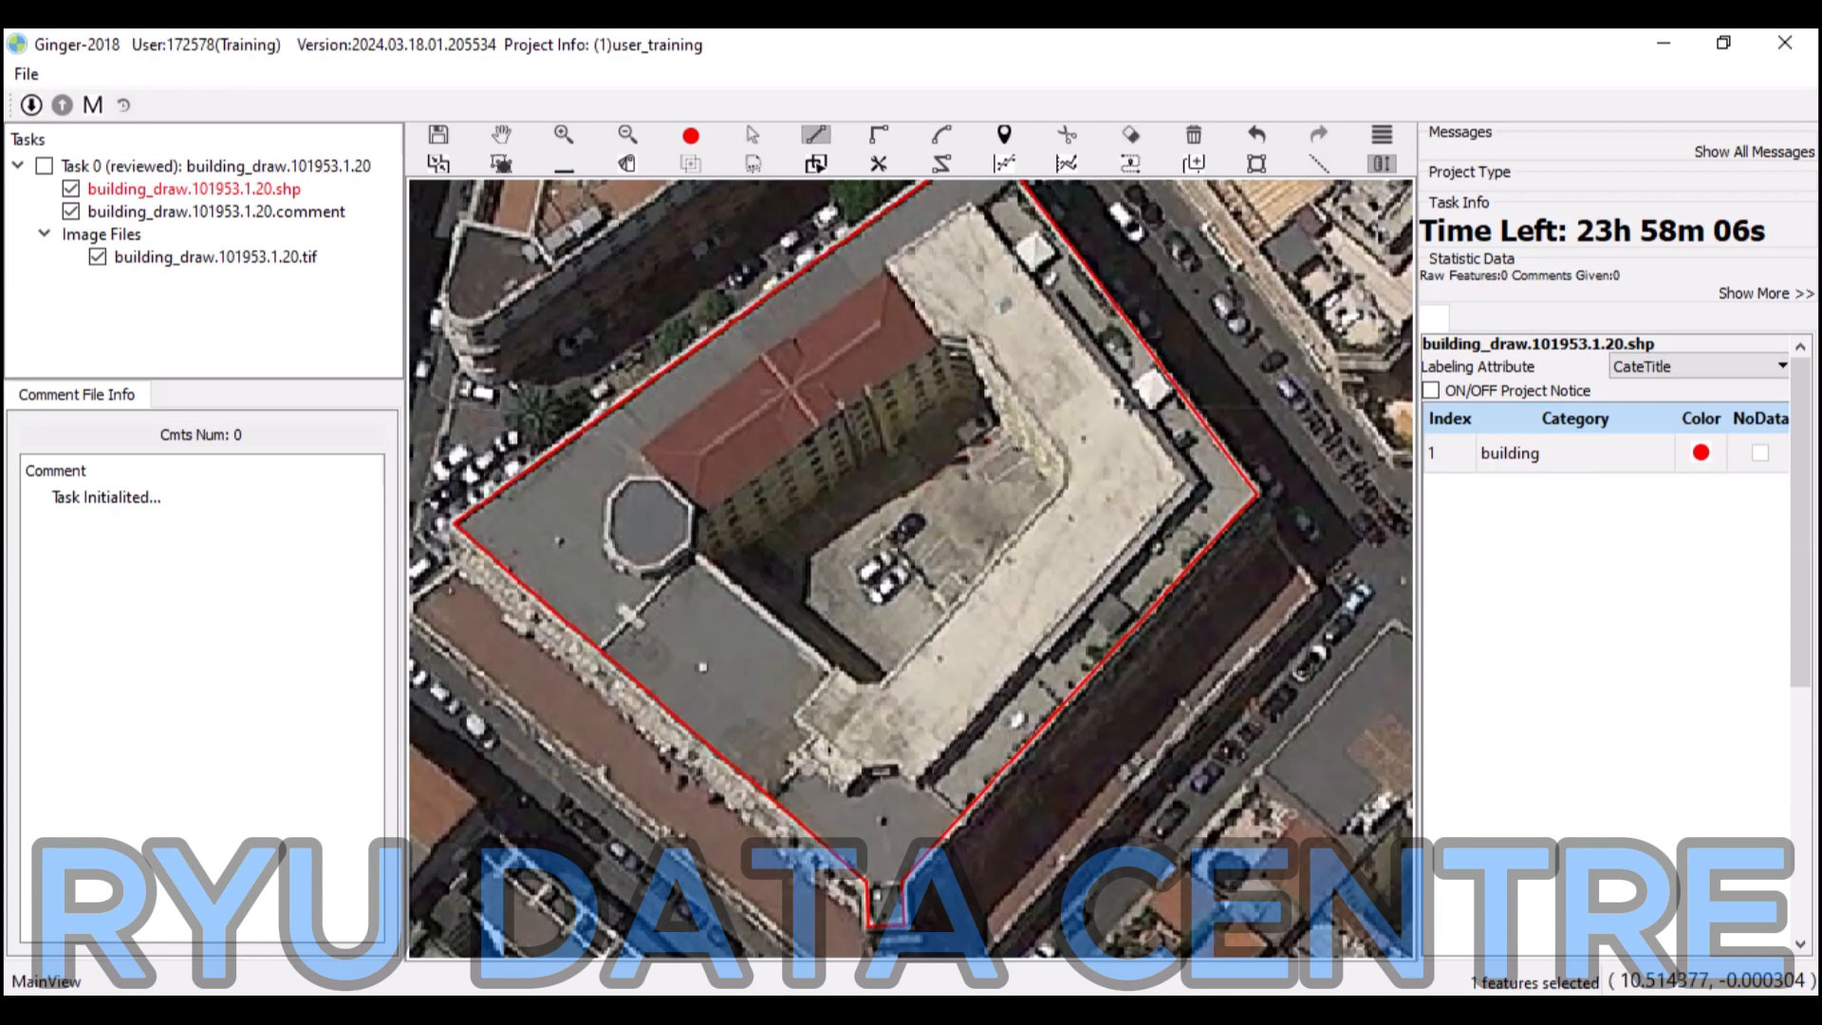
left_click(694, 510)
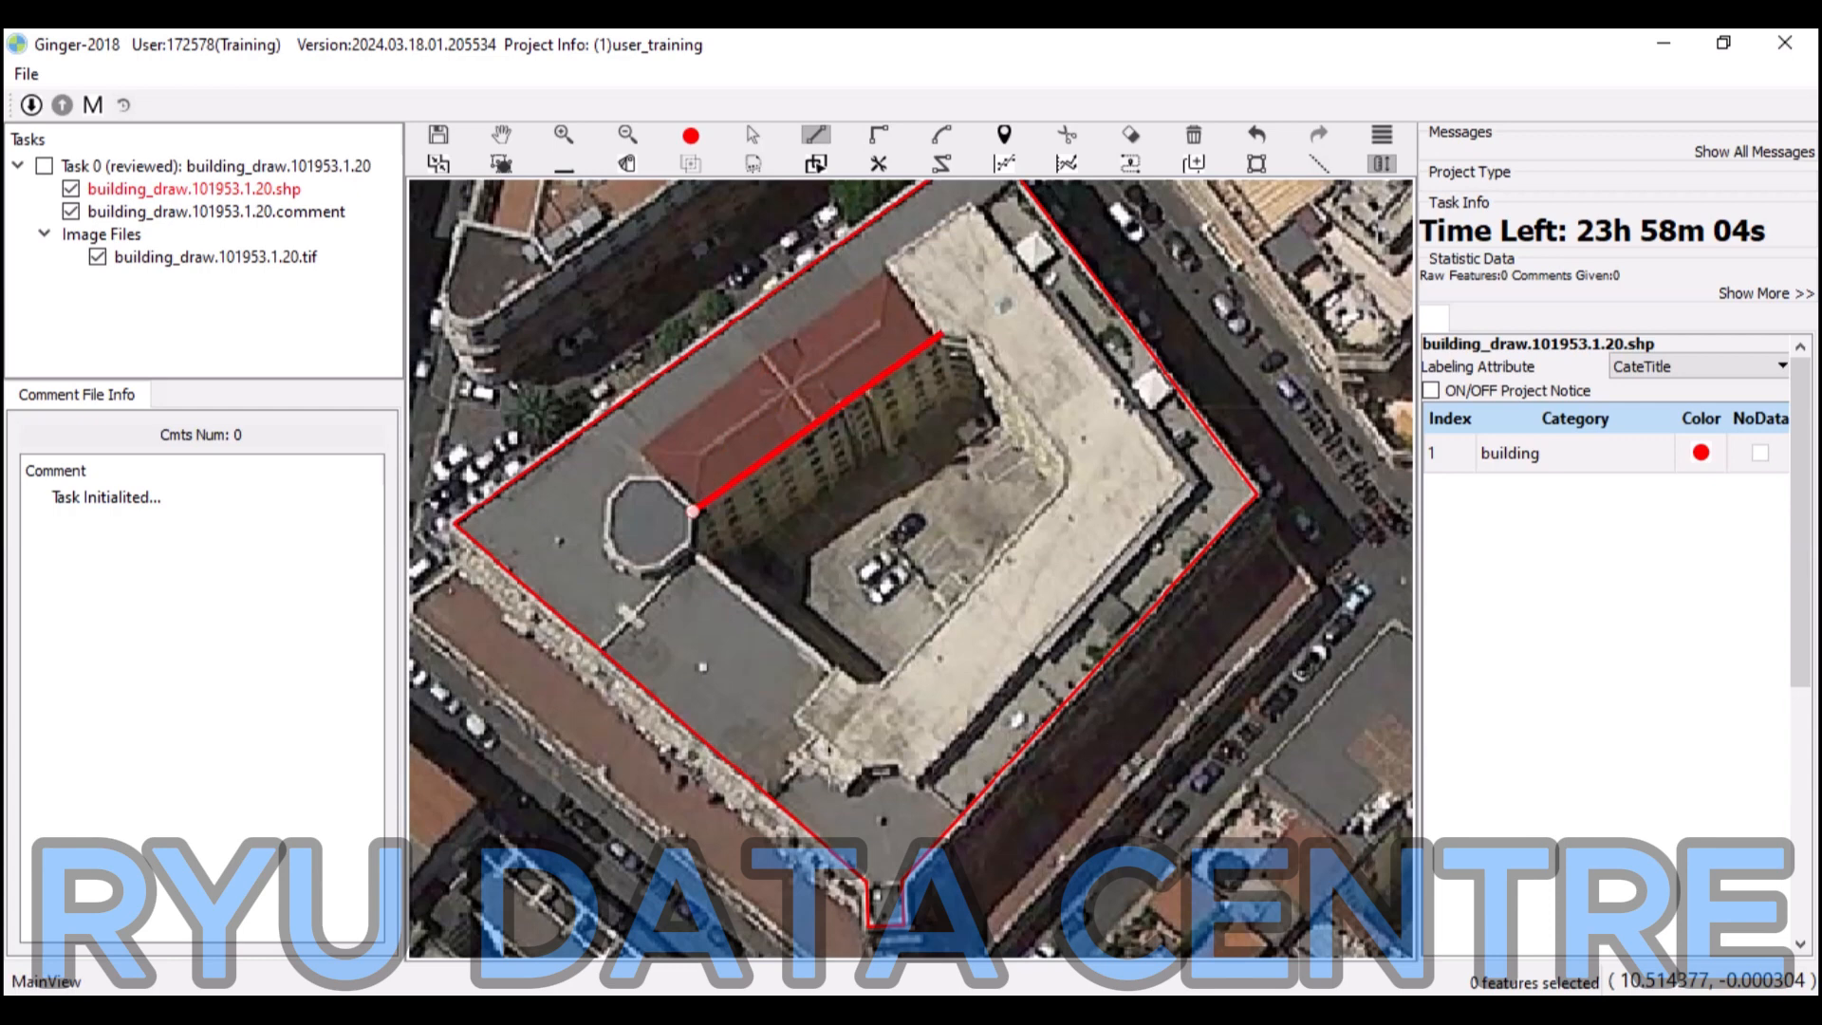
left_click(940, 337)
left_click(976, 339)
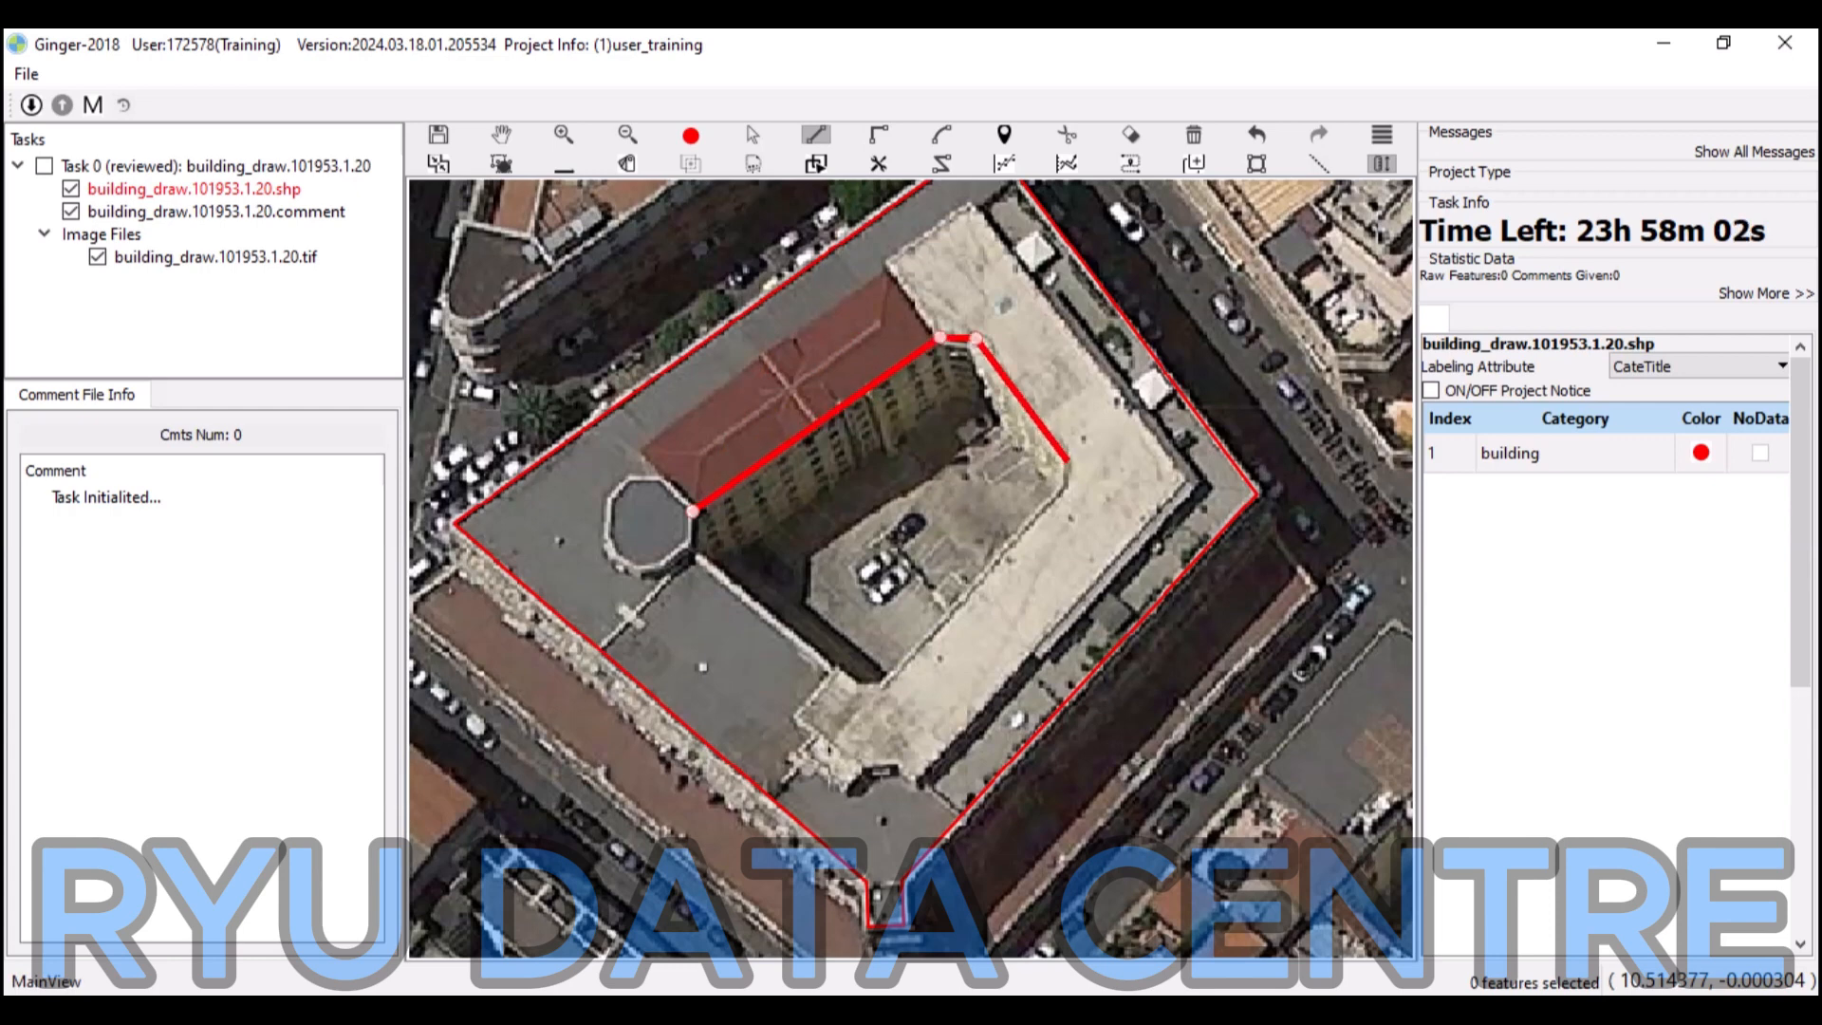
left_click(1066, 459)
left_click(1068, 487)
left_click(879, 683)
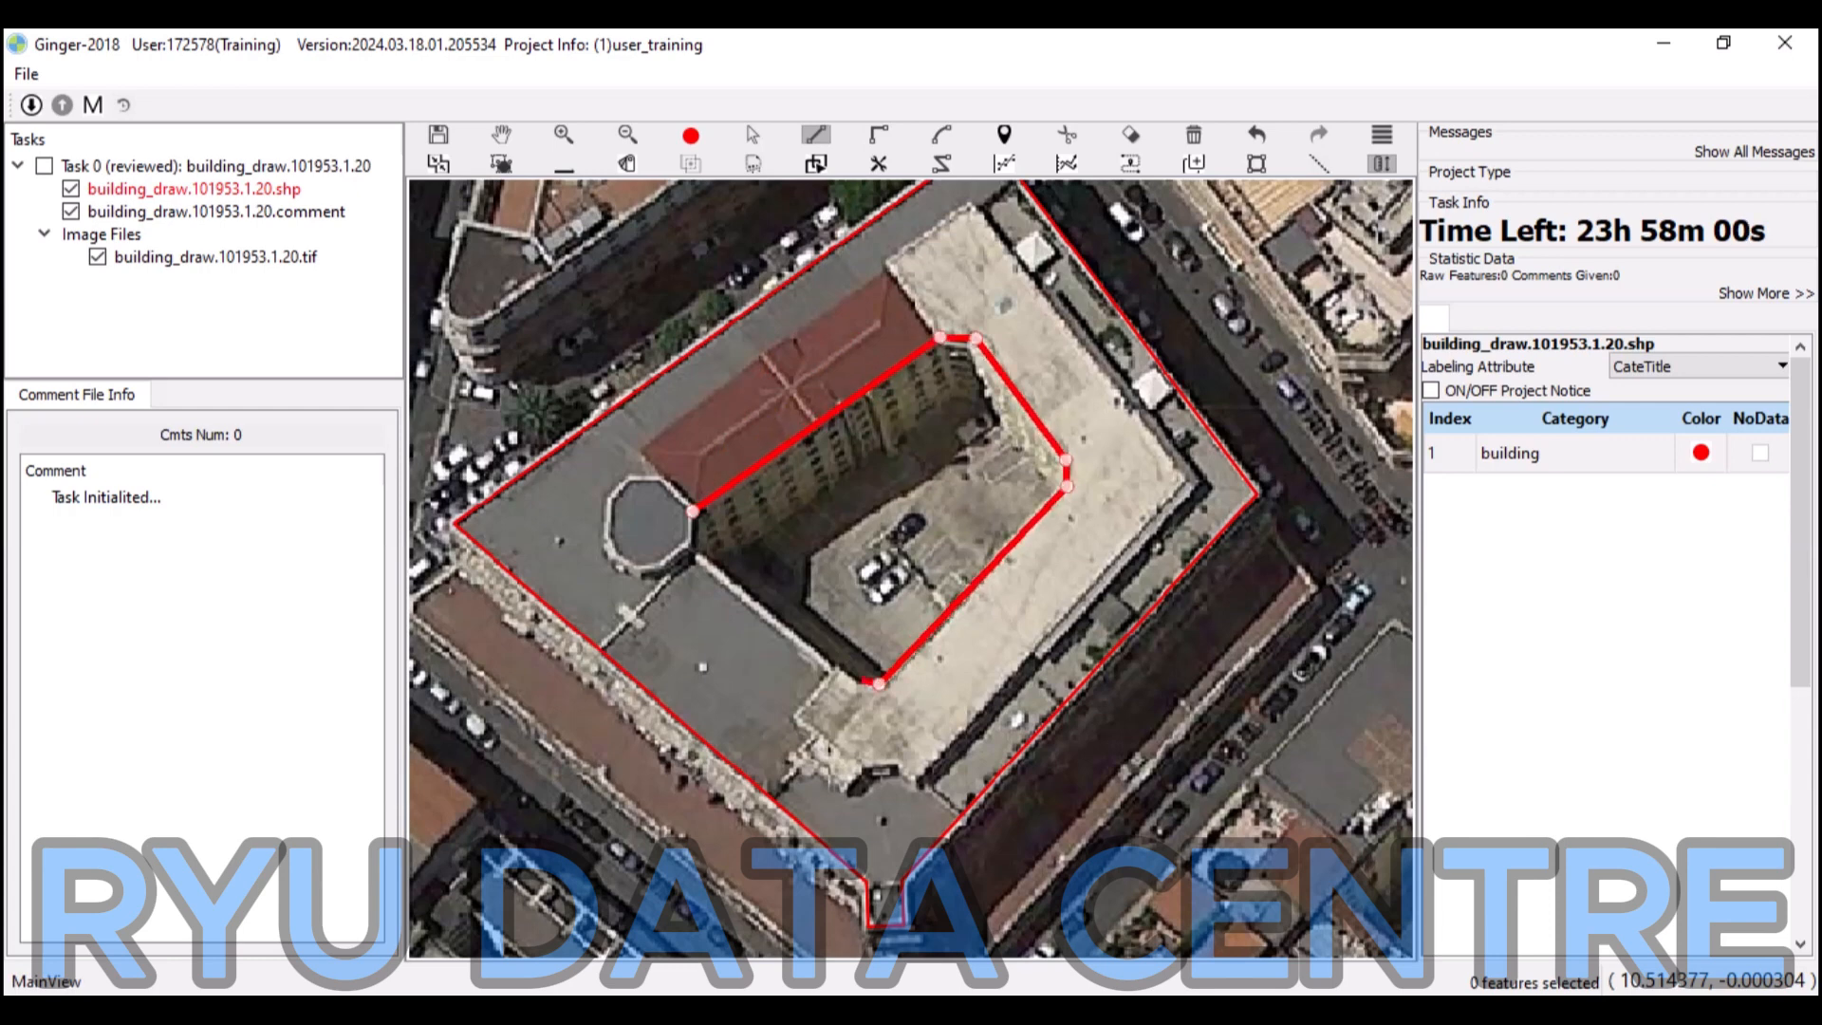
left_click(857, 683)
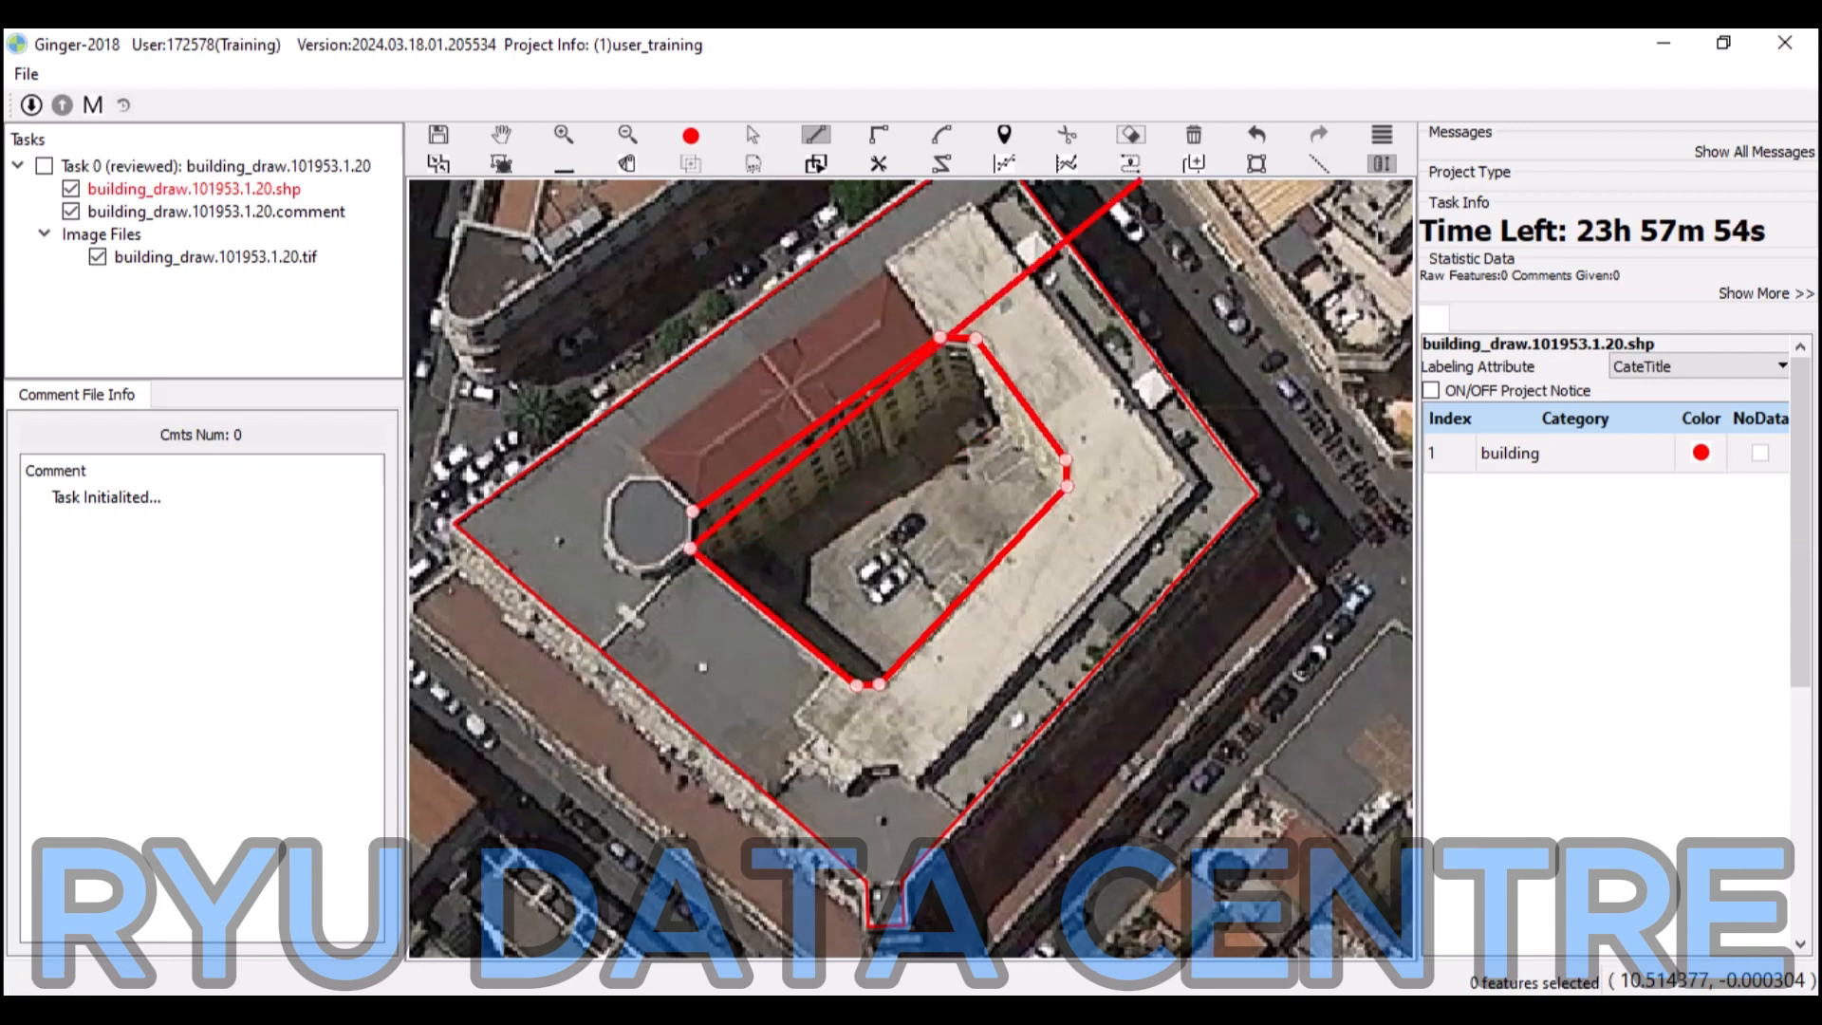
Use the Erase tool to subtract the traced courtyard from the building polygon, adjusting the fill display to check the trace.
left_click(1130, 134)
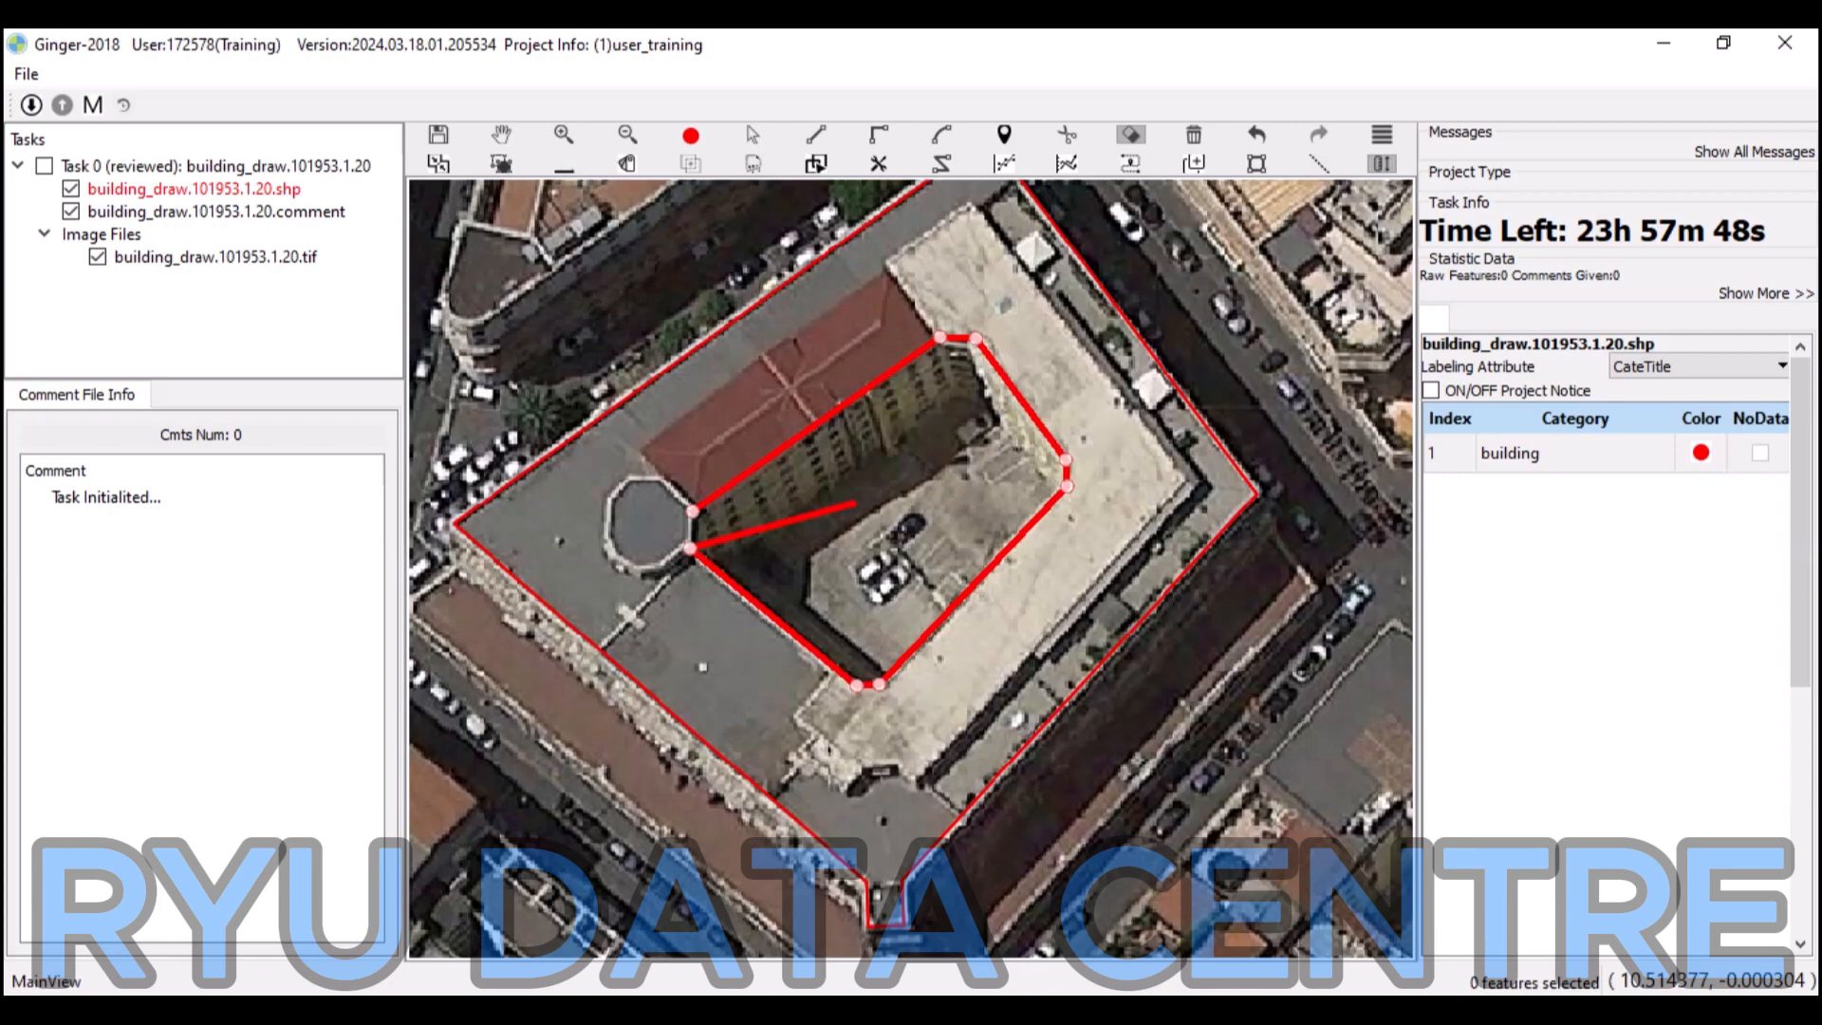
key("f")
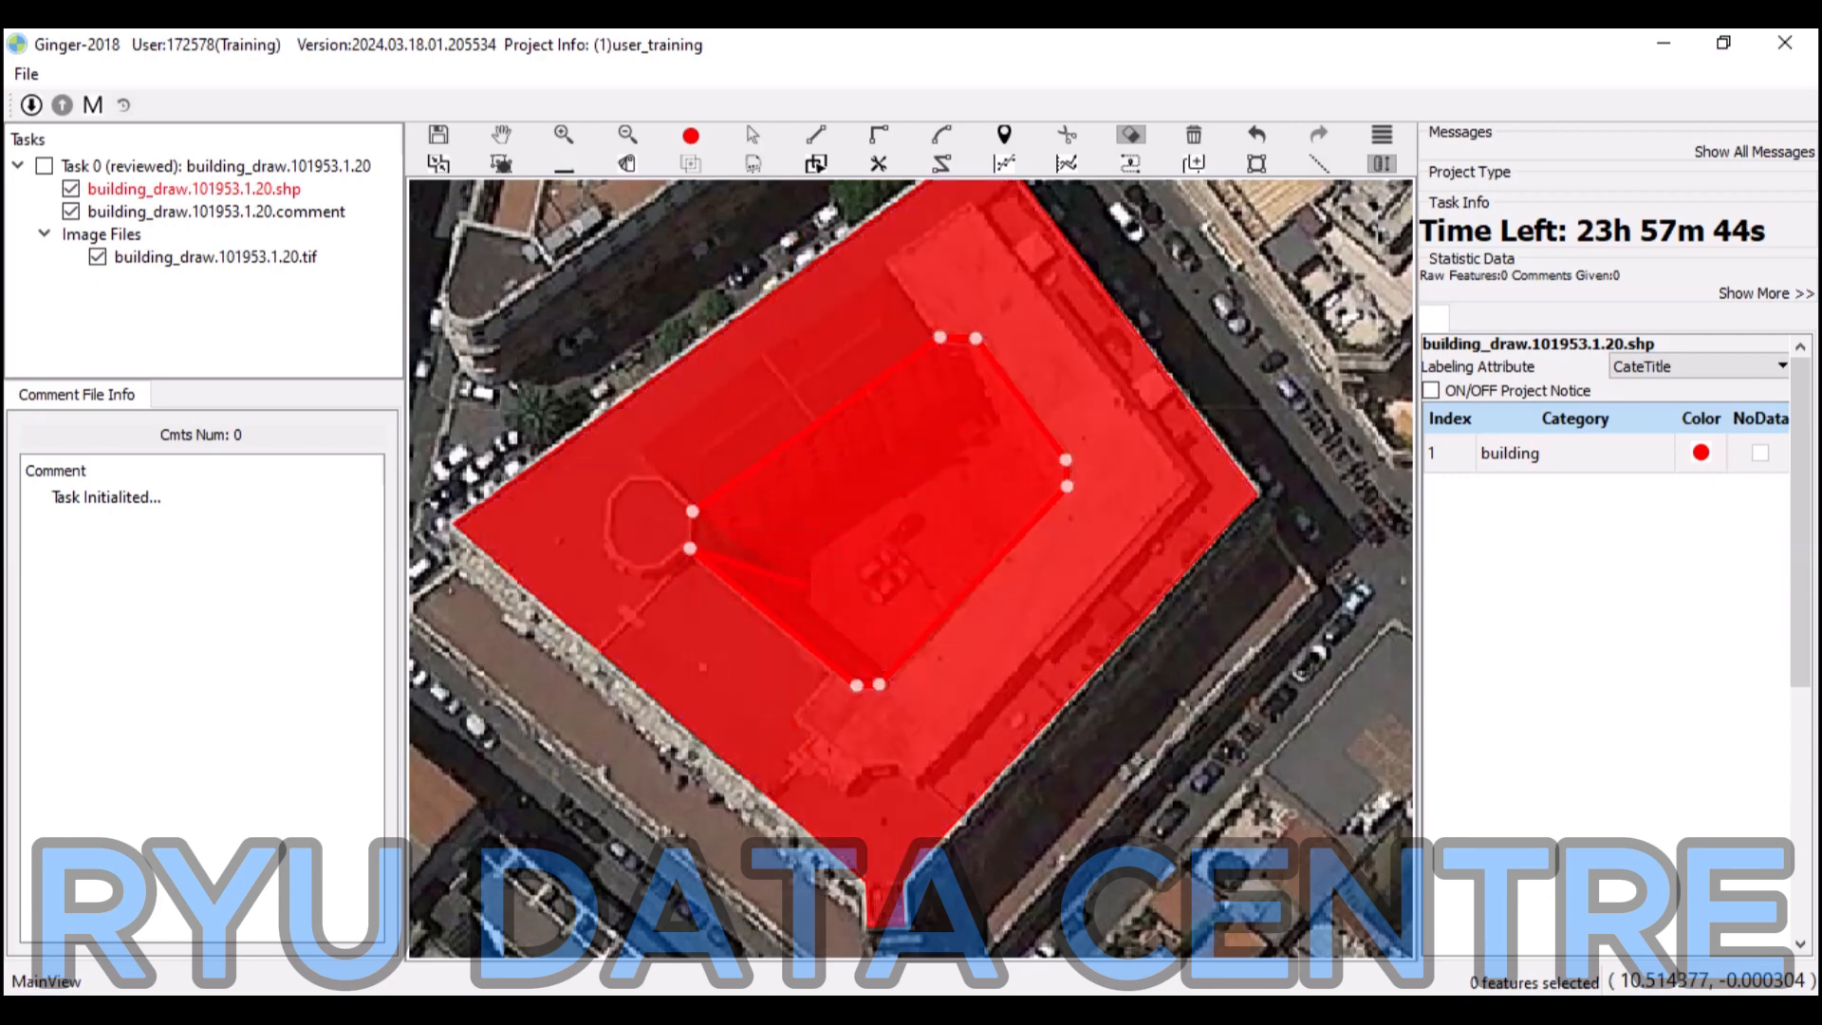
key("f")
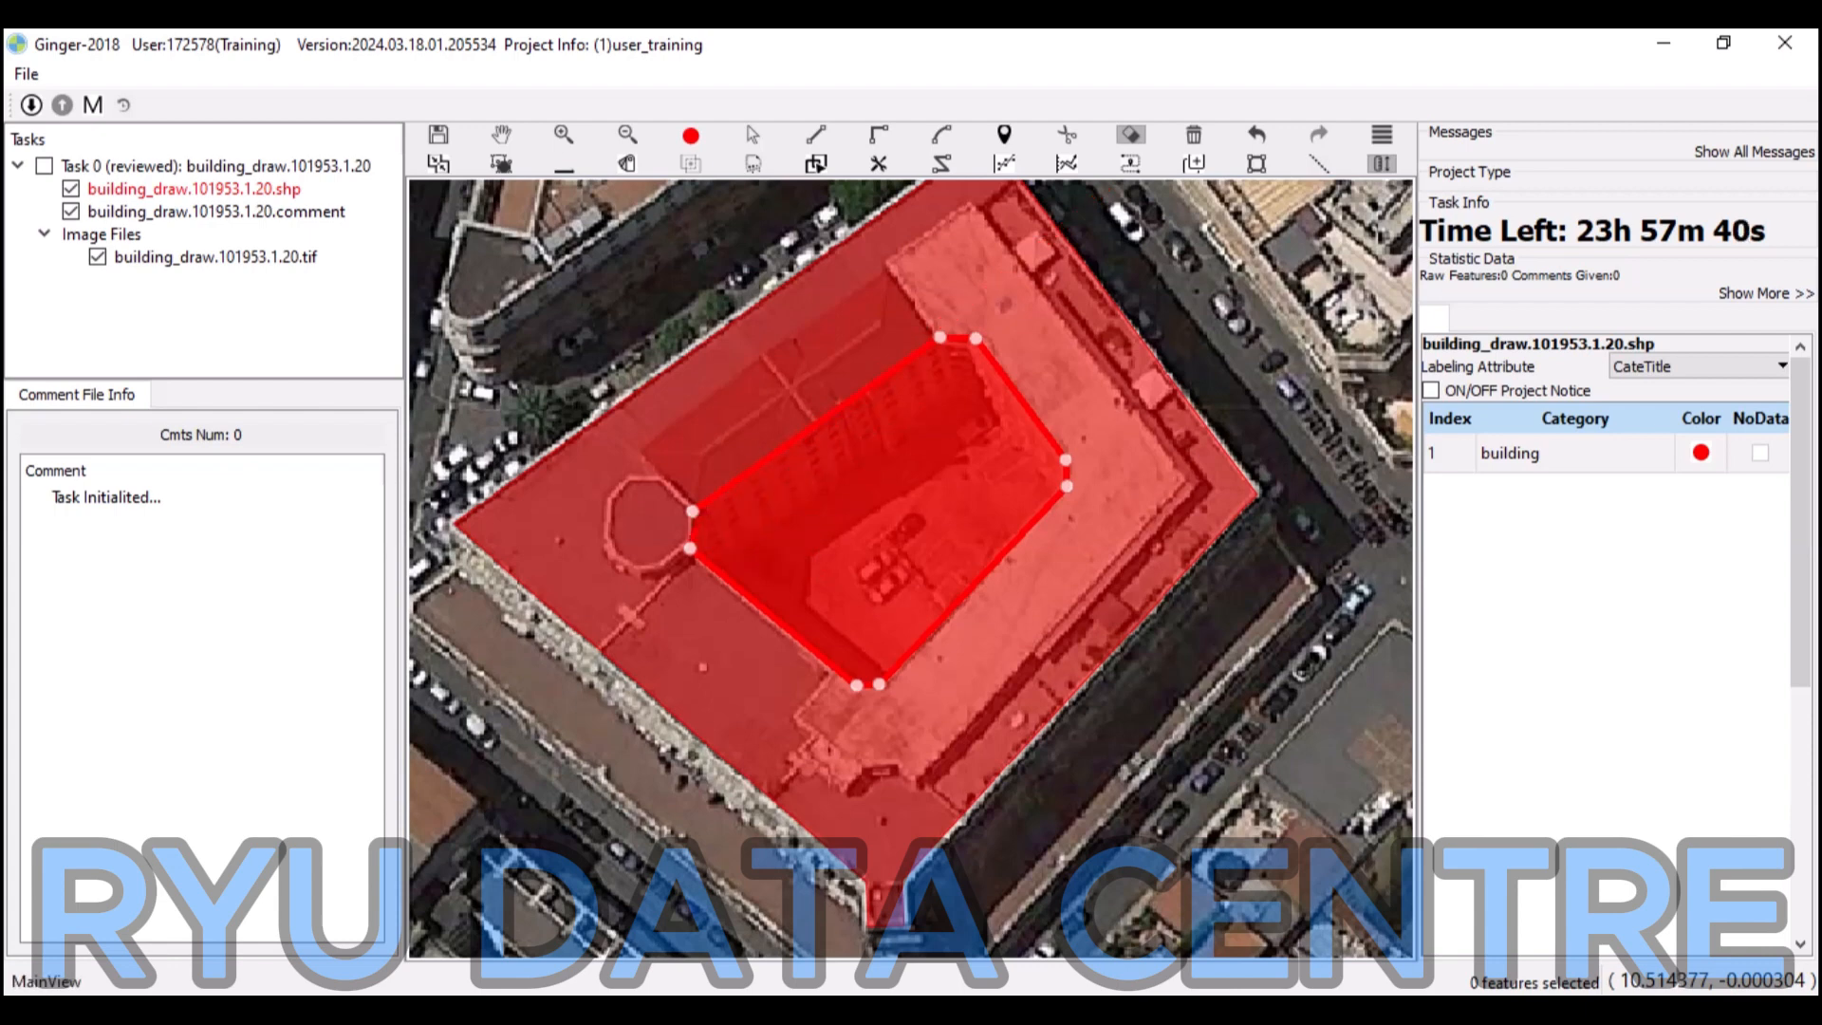
key("f")
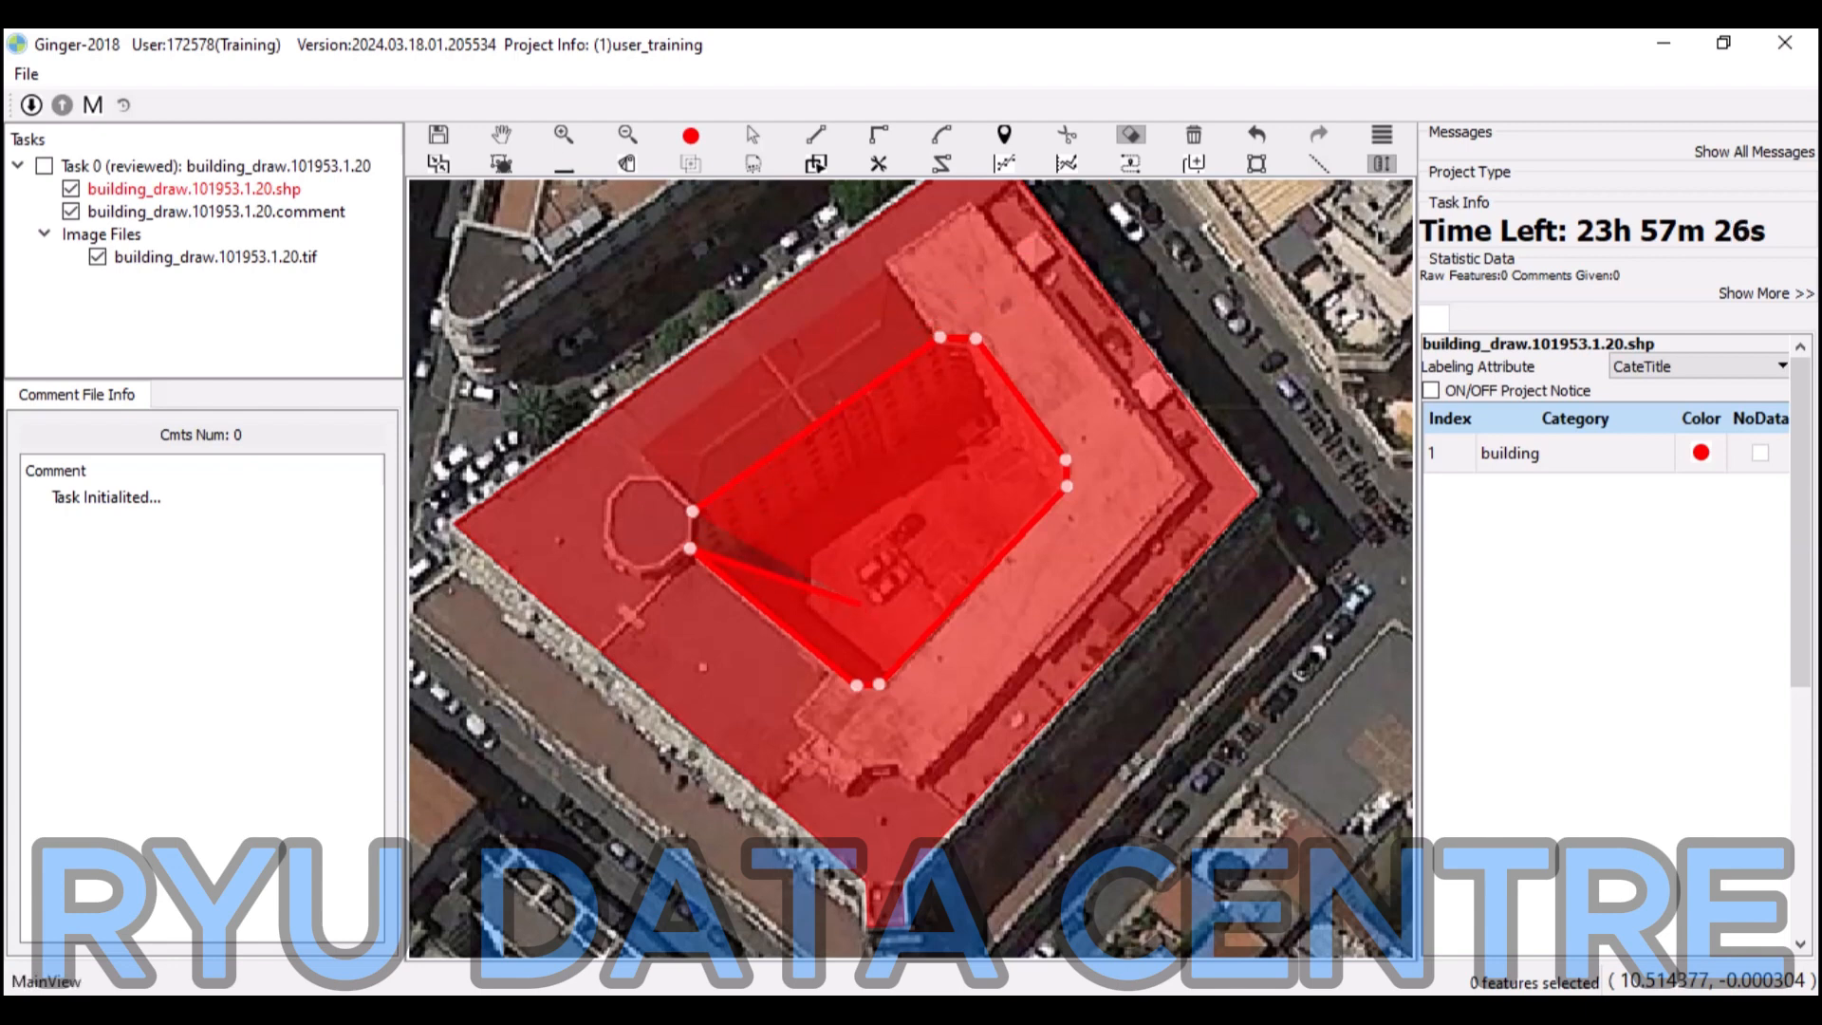
right_click(859, 577)
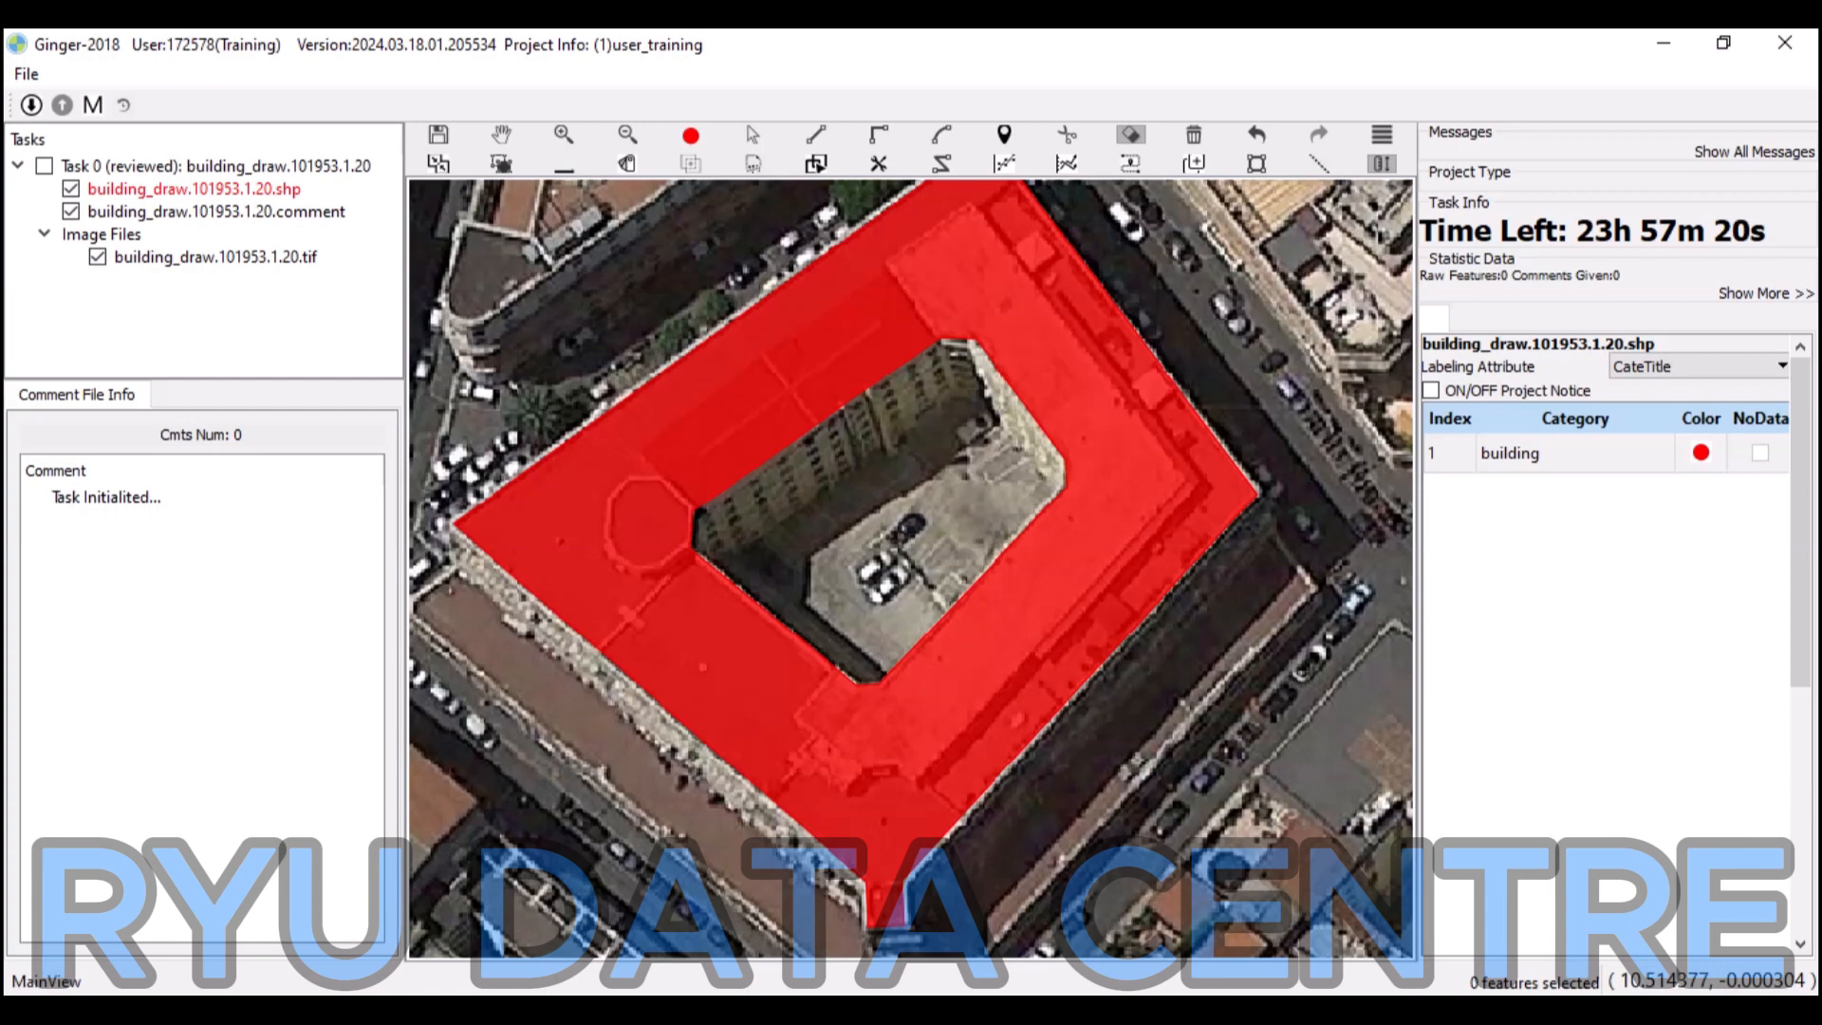
Check the cut-out building polygon, undo the courtyard erase, and switch the polygon display back to outline only.
key("f")
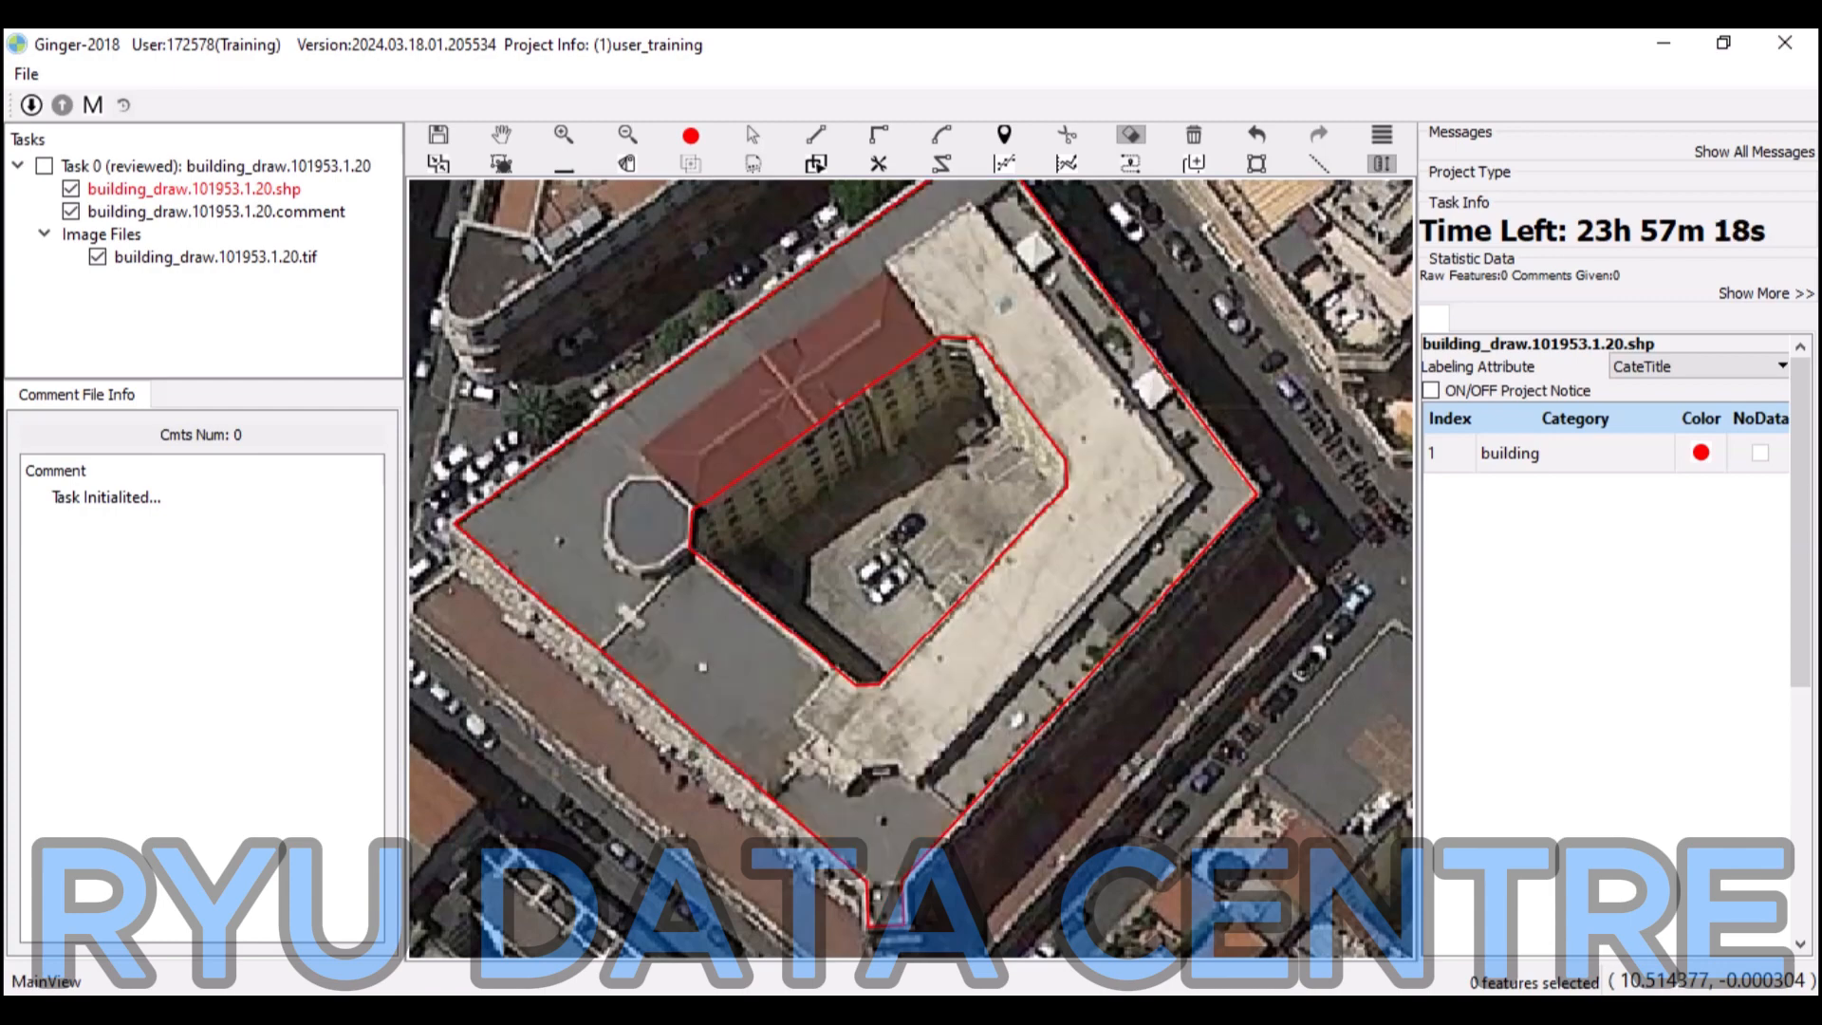
left_click(1067, 134)
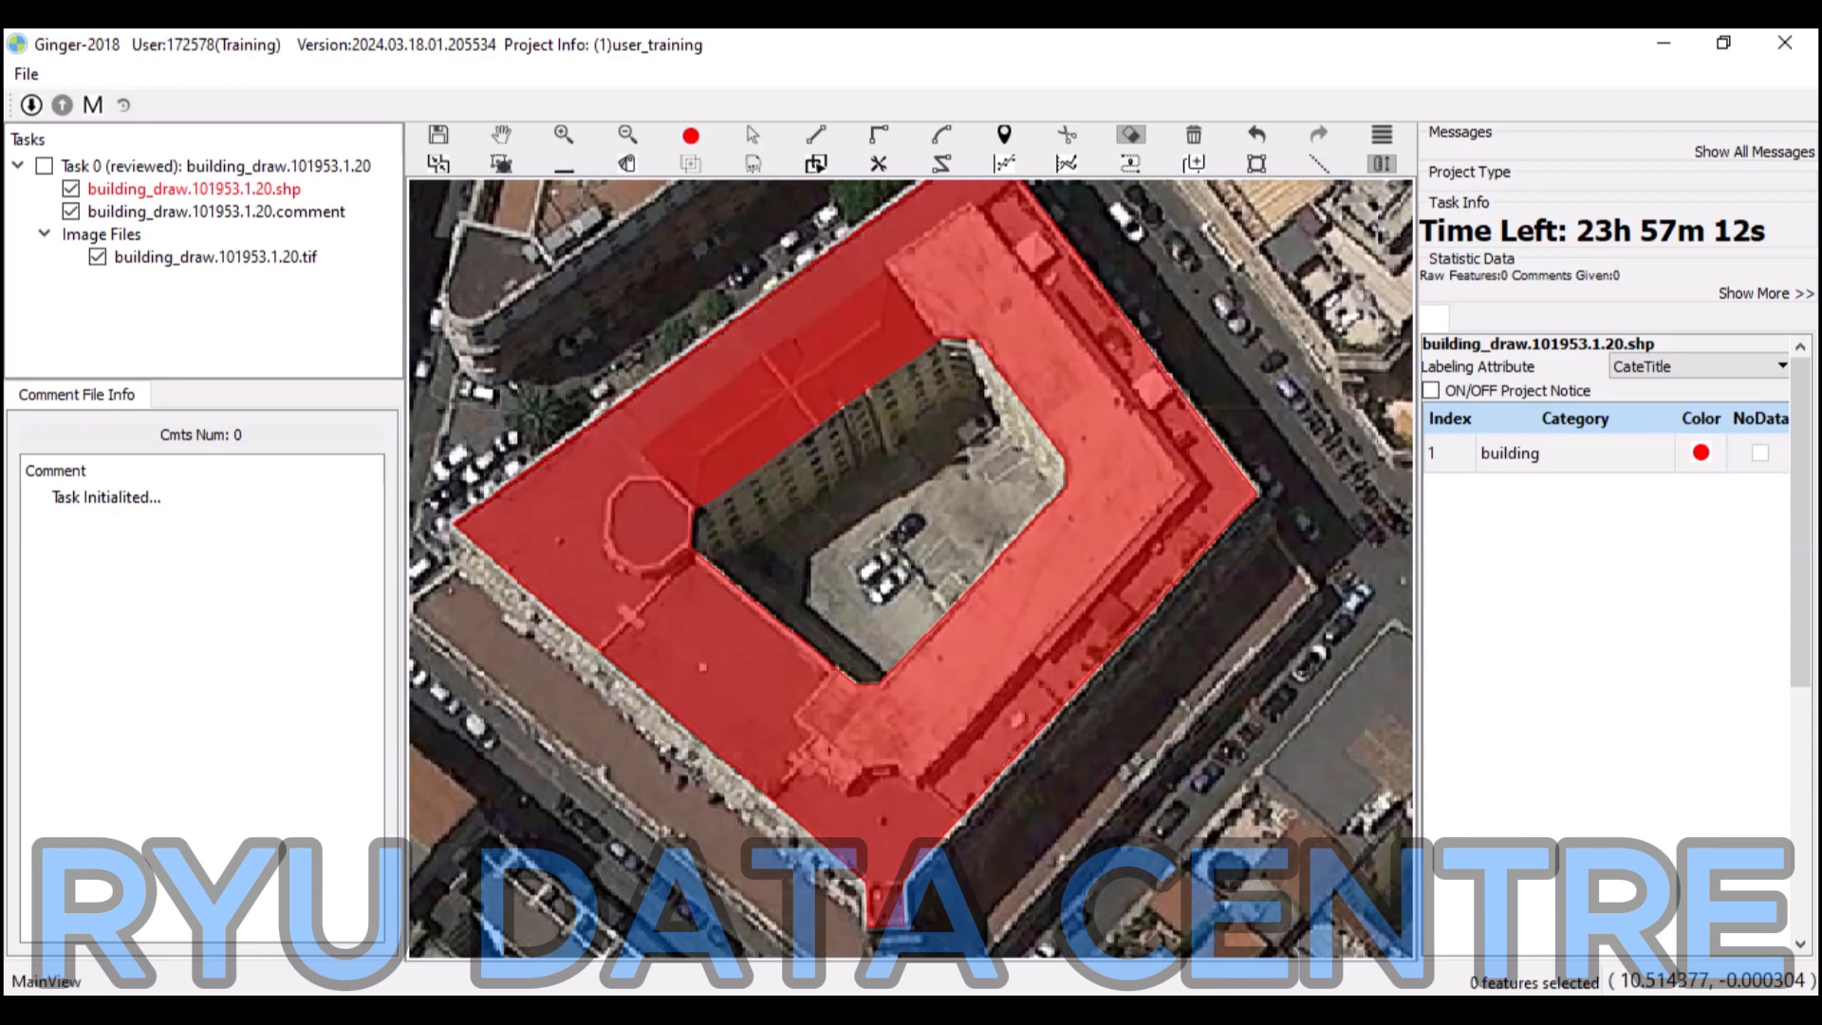
key("ctrl+z")
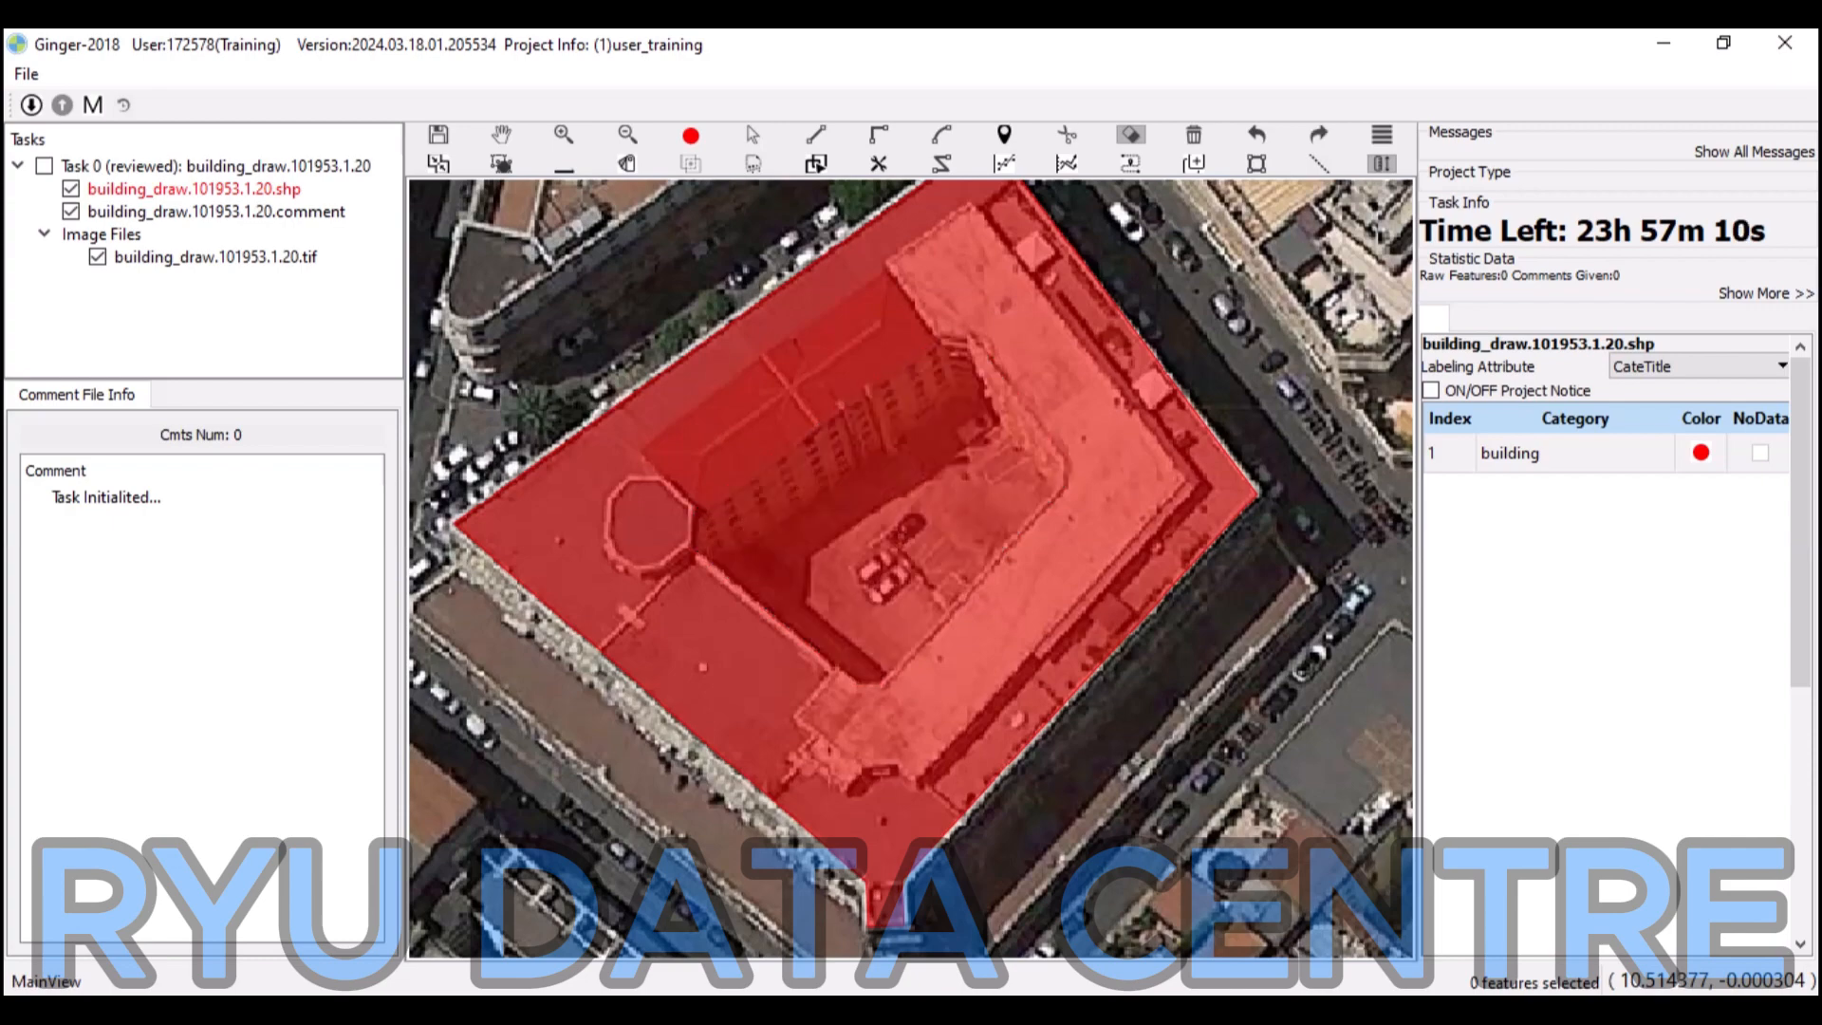
key("space")
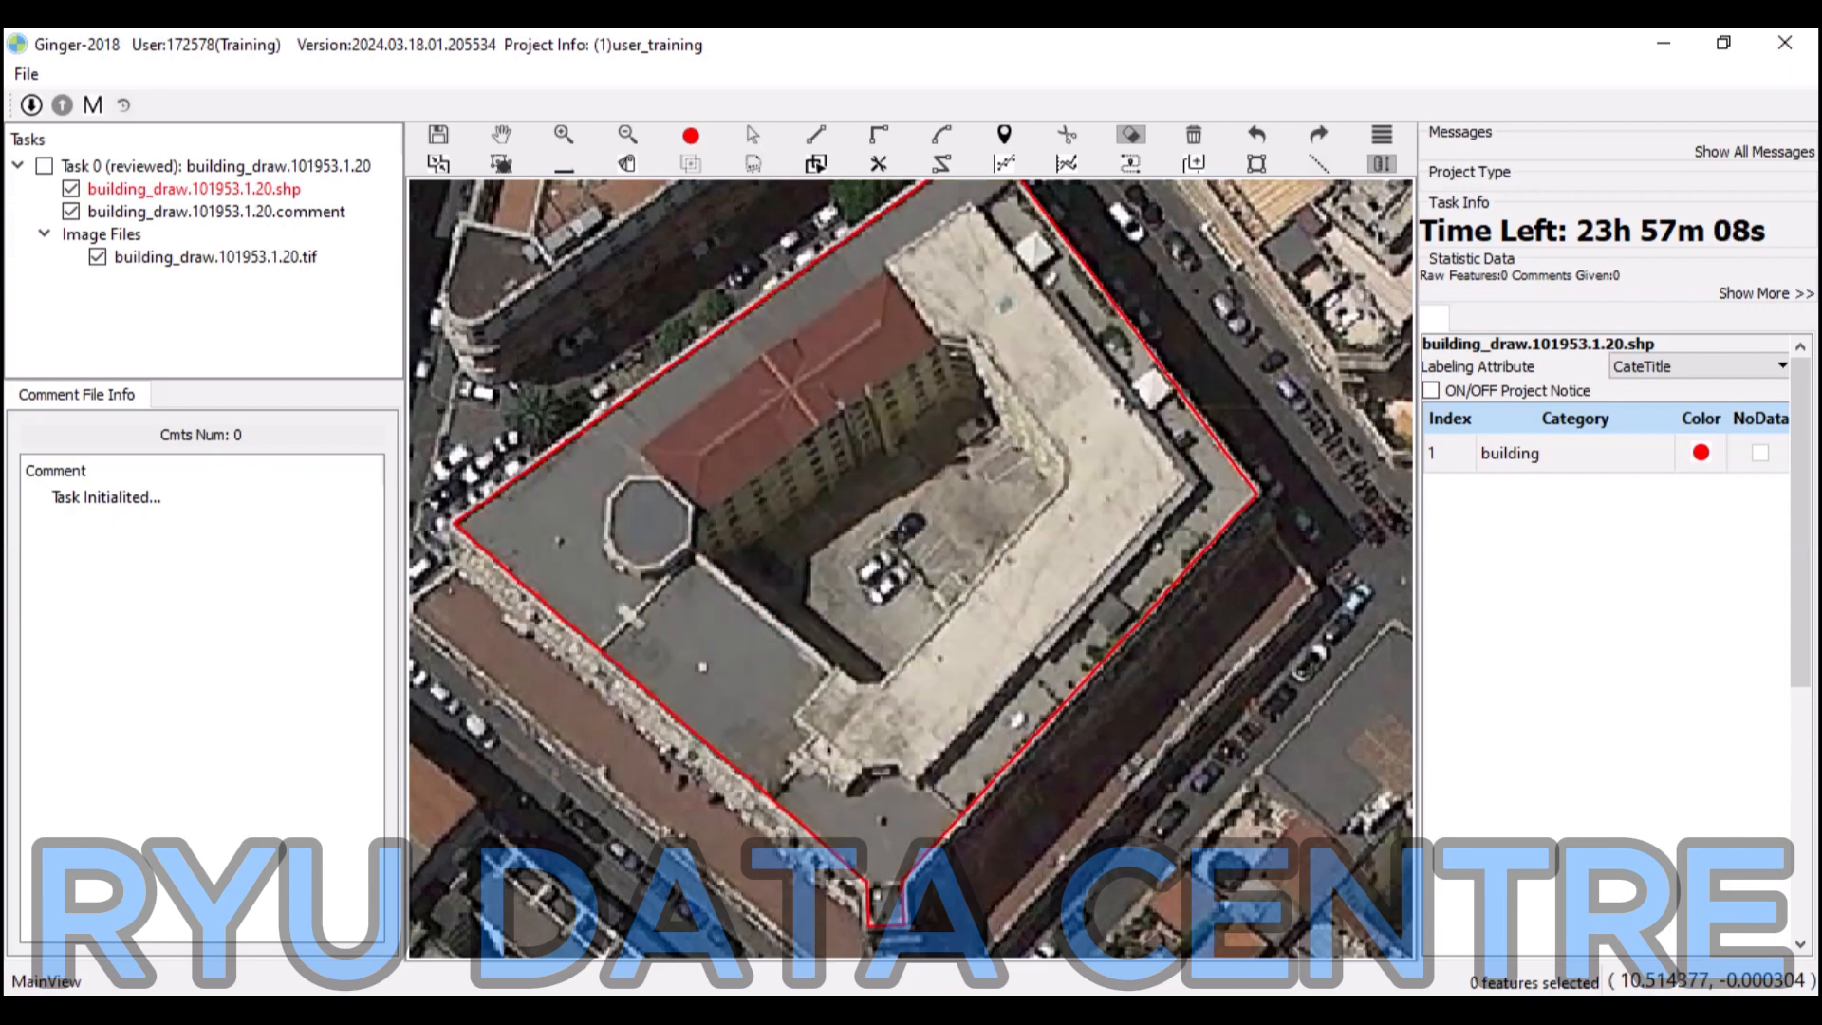
Trace the courtyard's roof edge inside the building polygon with the Cut tool, from the octagonal tower around all its corners.
key("c")
left_click(696, 514)
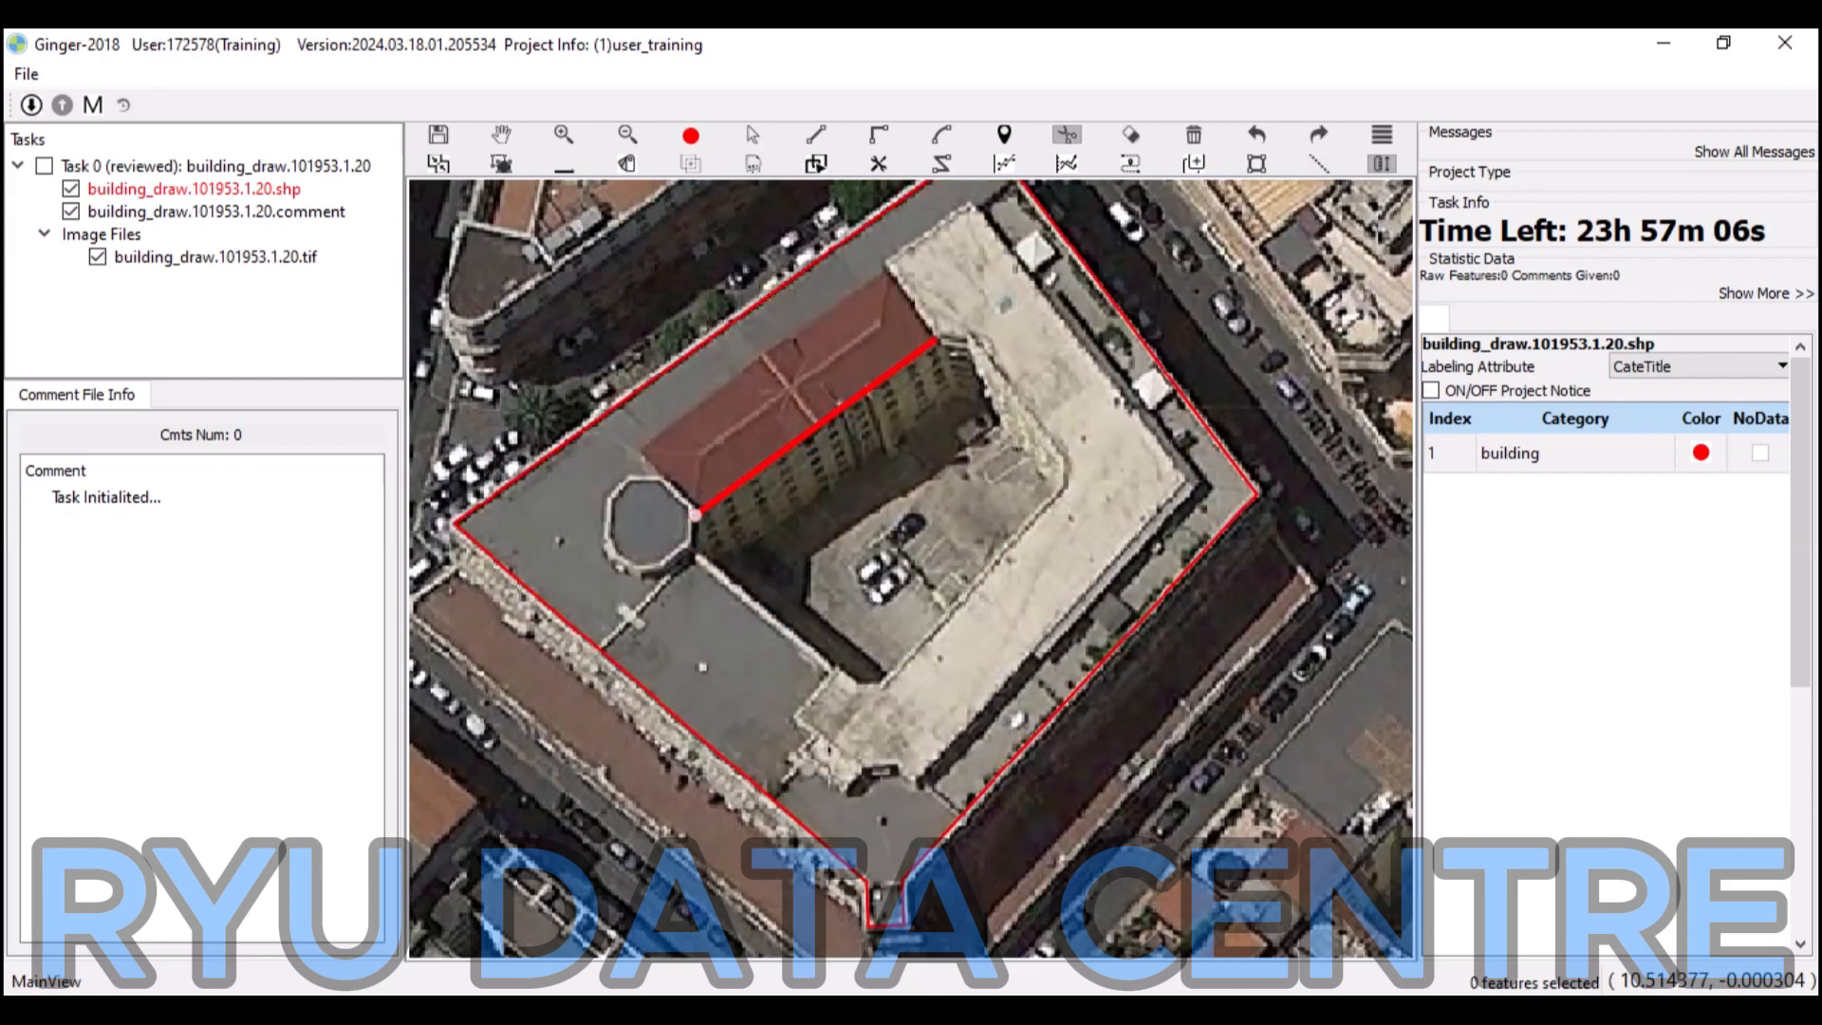
left_click(940, 335)
left_click(974, 336)
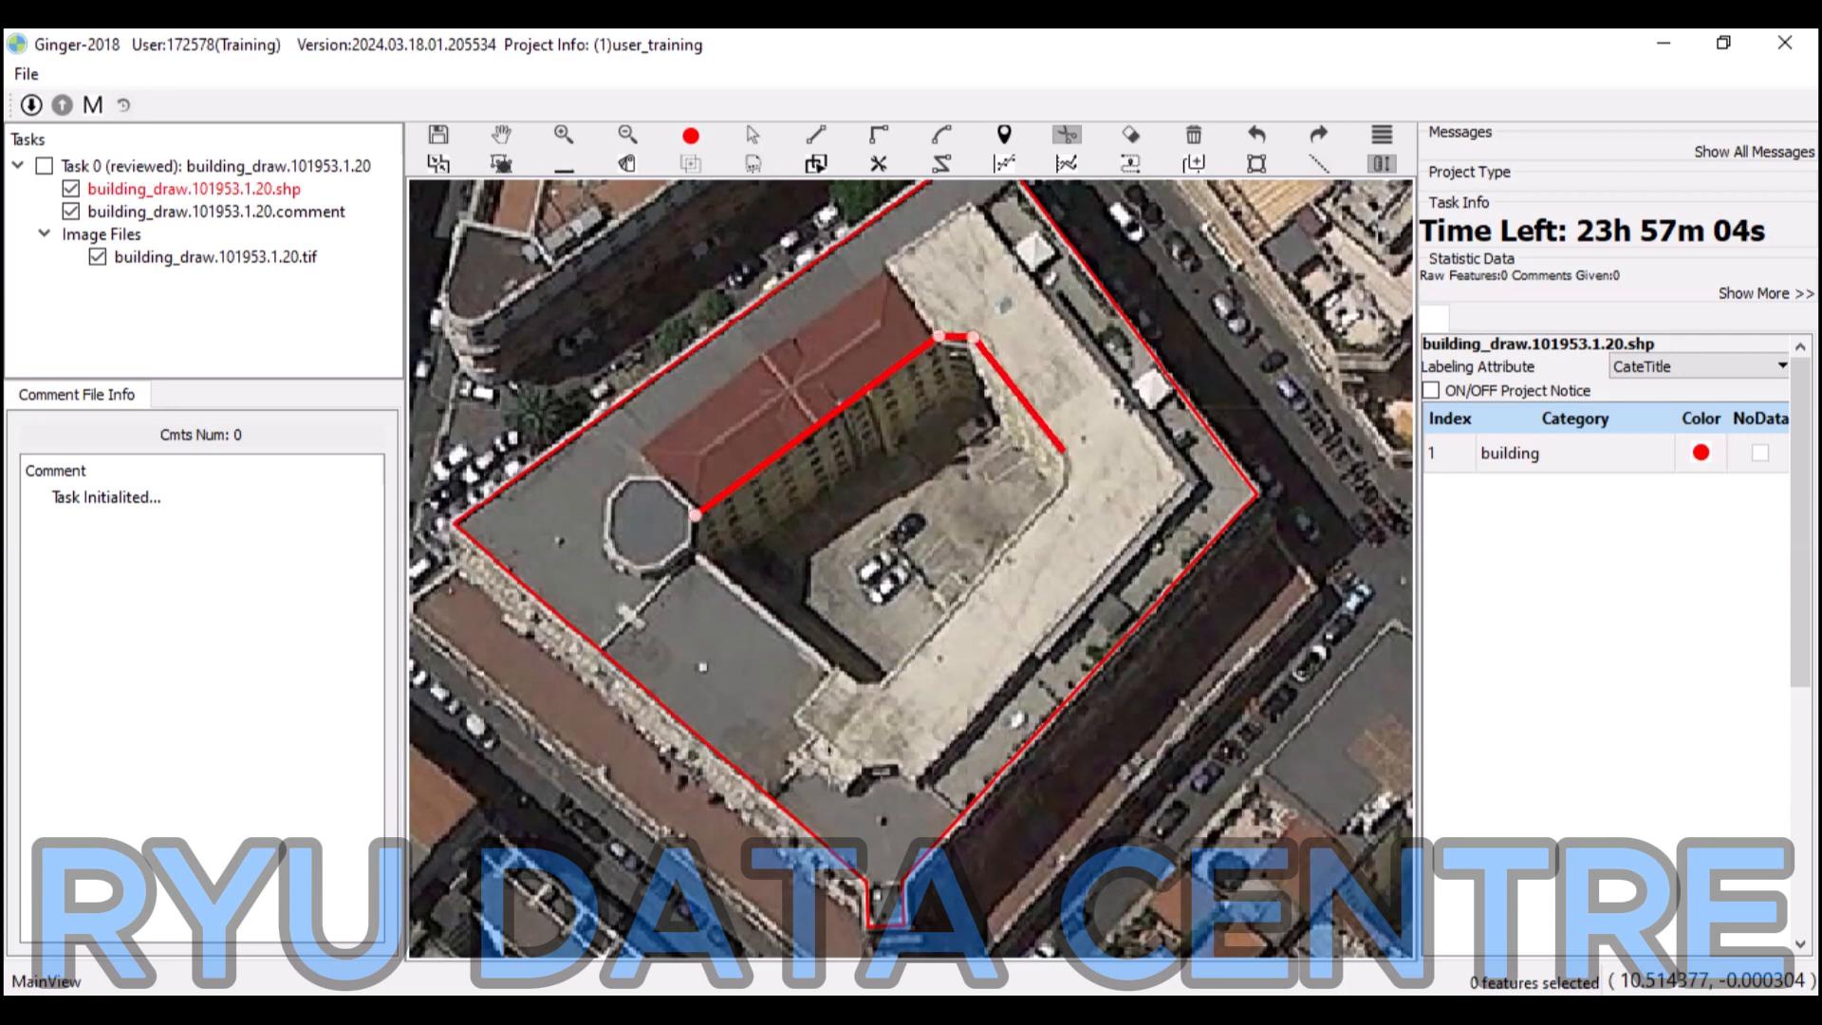
left_click(1063, 454)
left_click(1062, 490)
left_click(881, 685)
left_click(857, 684)
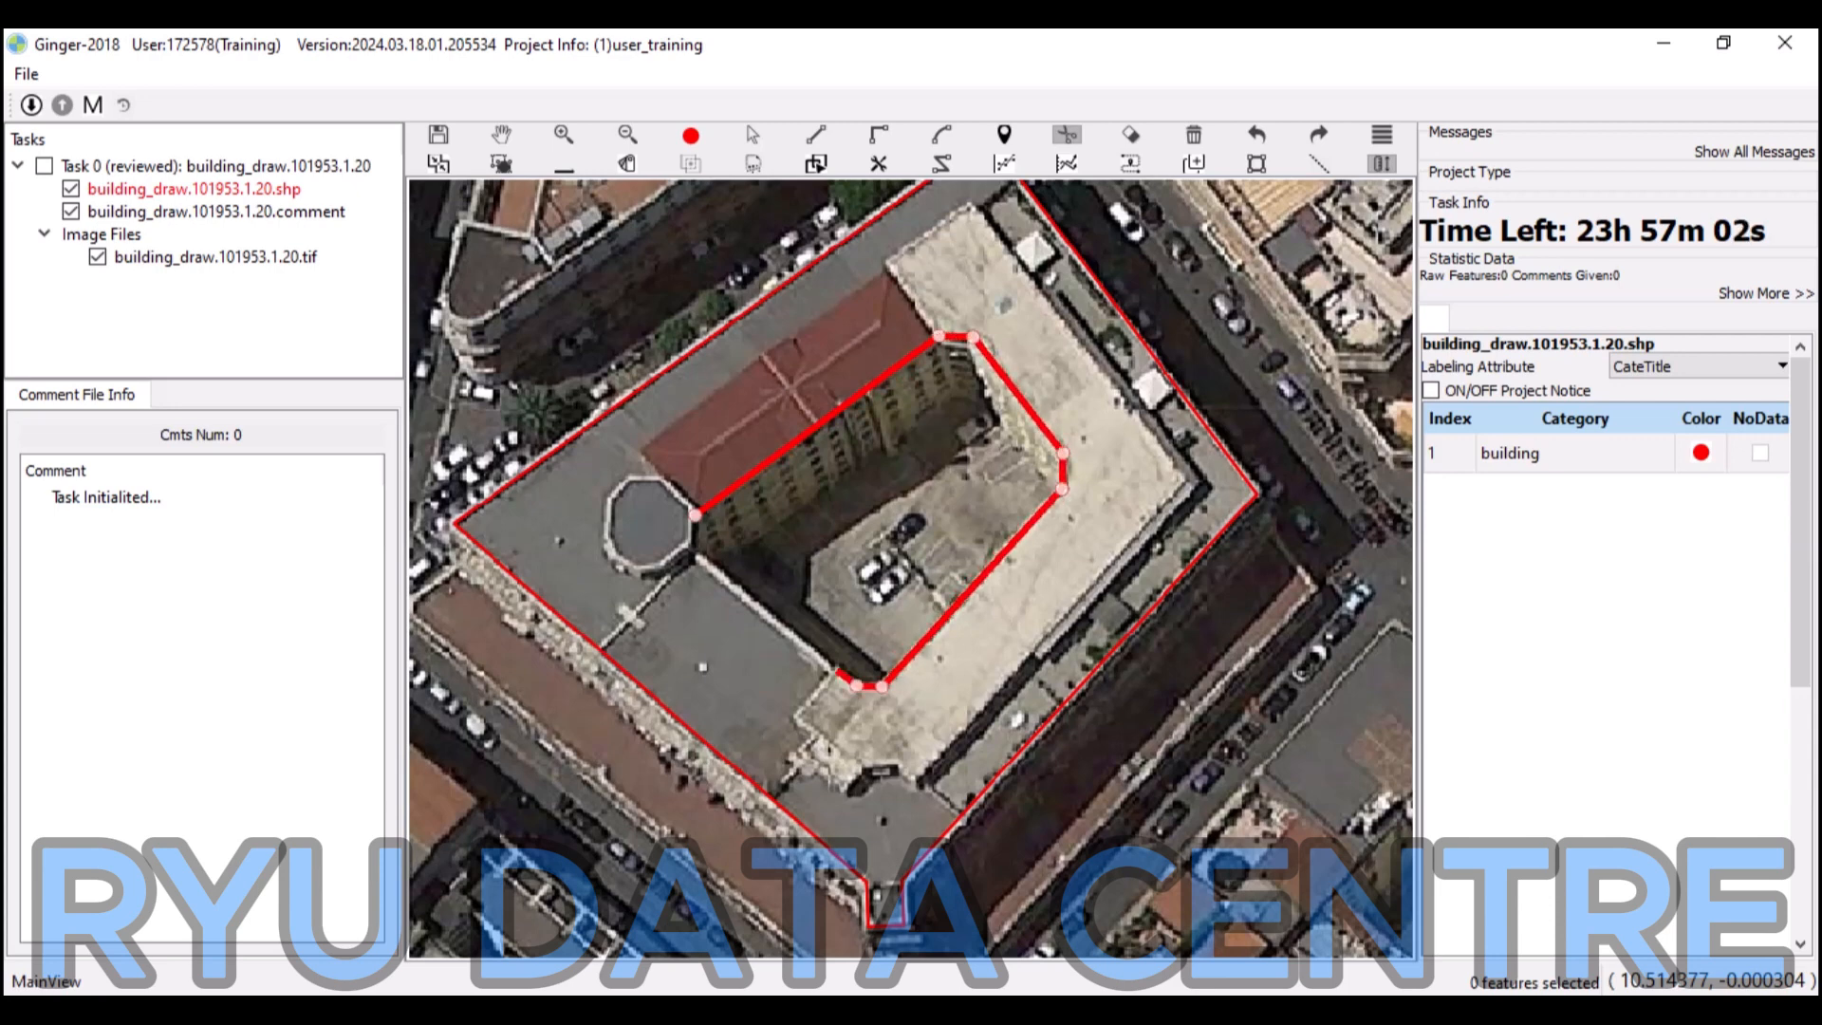
left_click(693, 552)
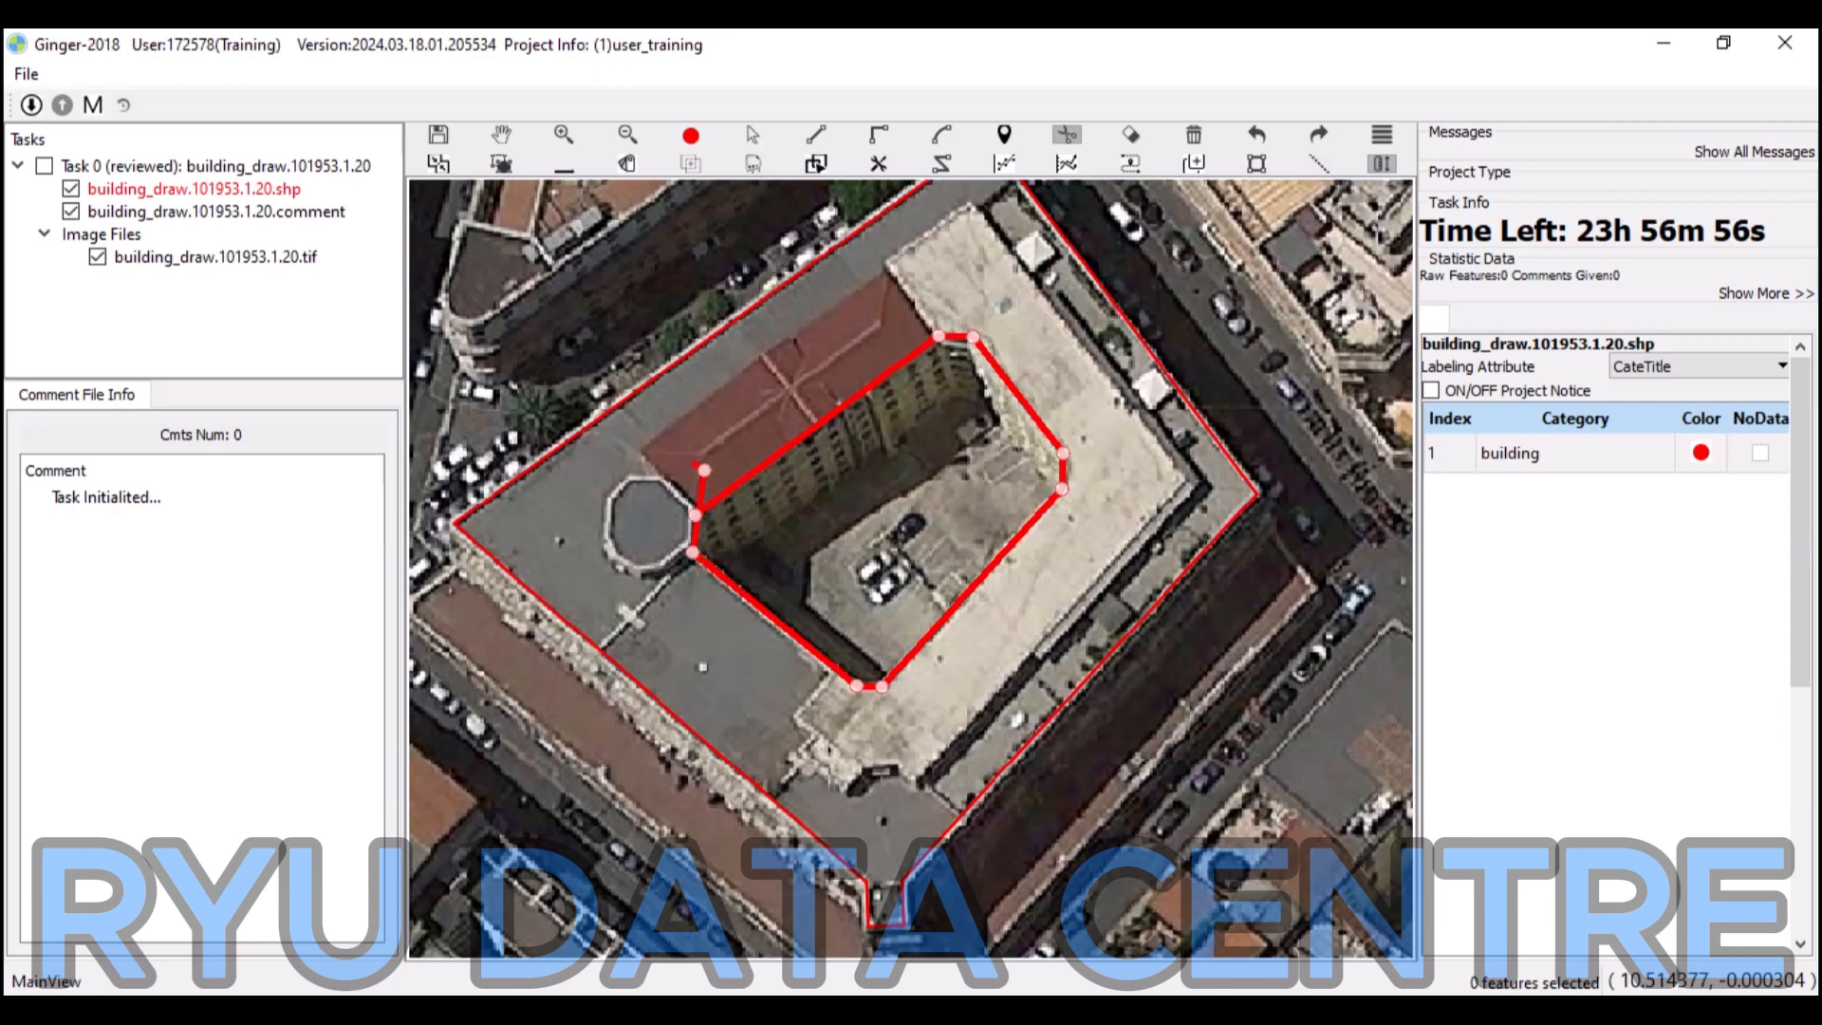
Redo the last courtyard trace points so the edge follows the wall beside the octagonal tower up to the red roof's corner.
scroll(700, 522, "up", 2)
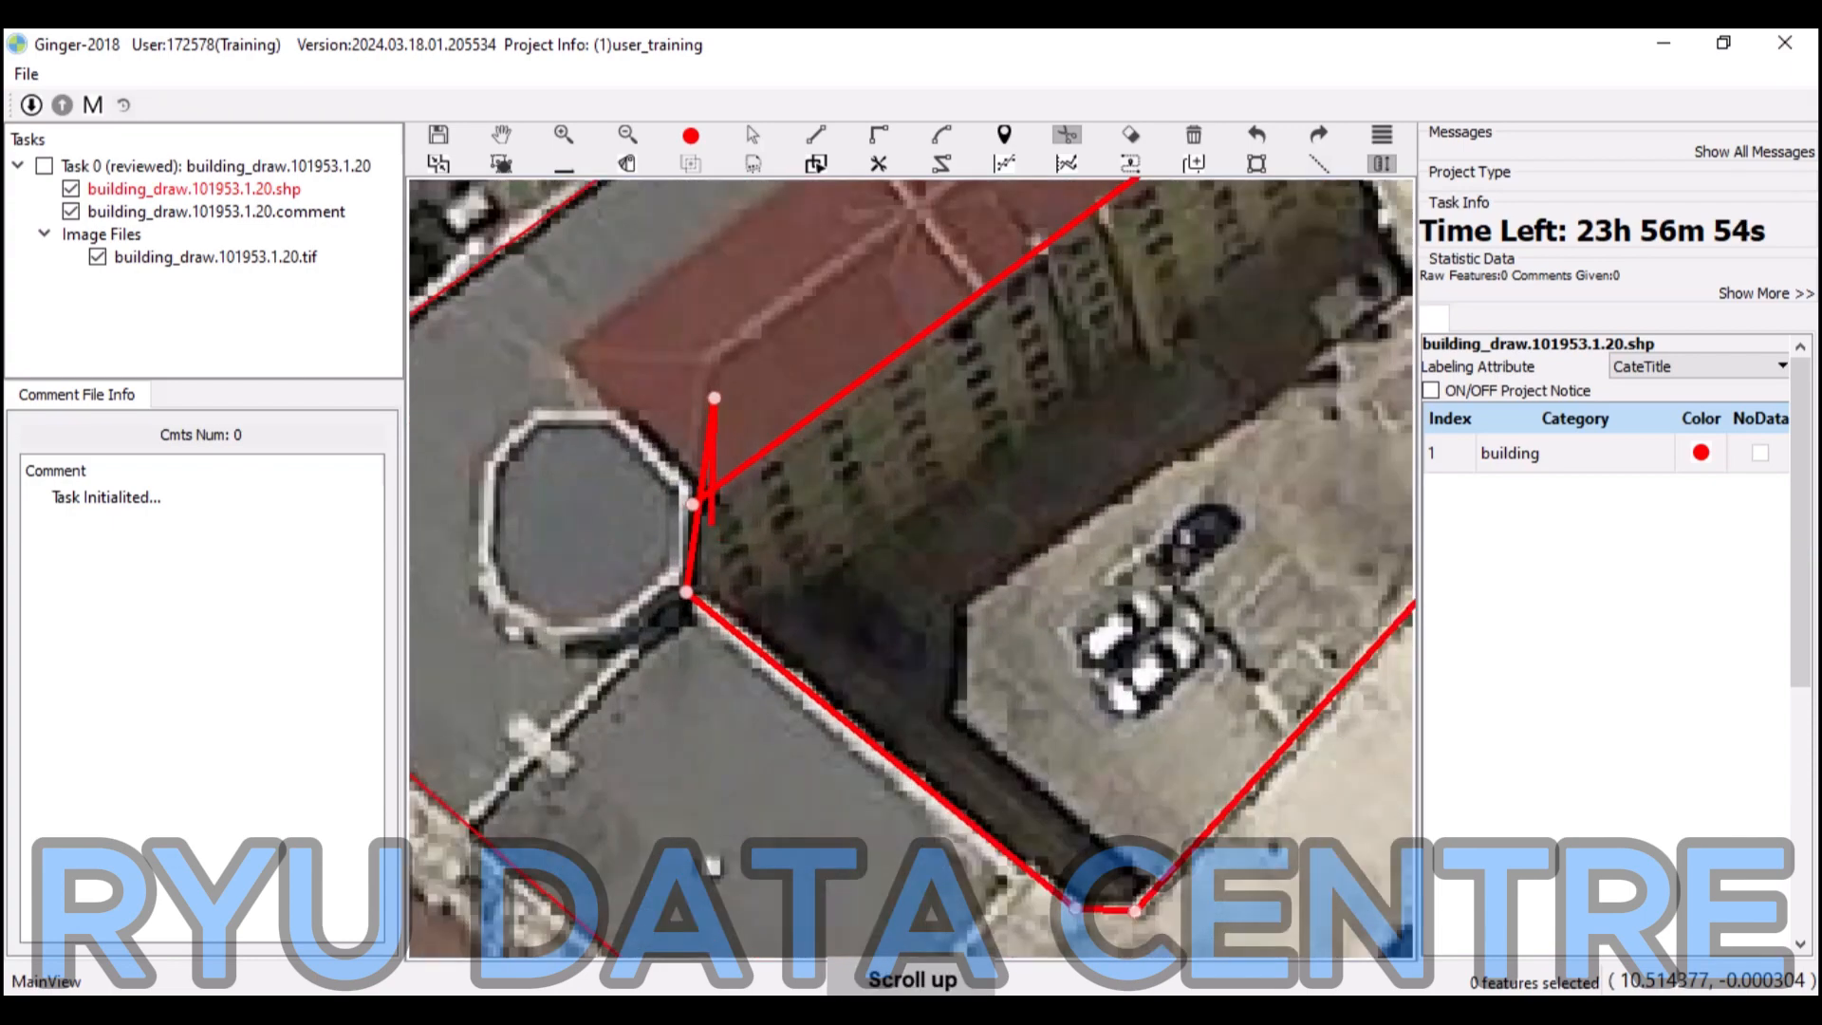
scroll(728, 537, "up", 2)
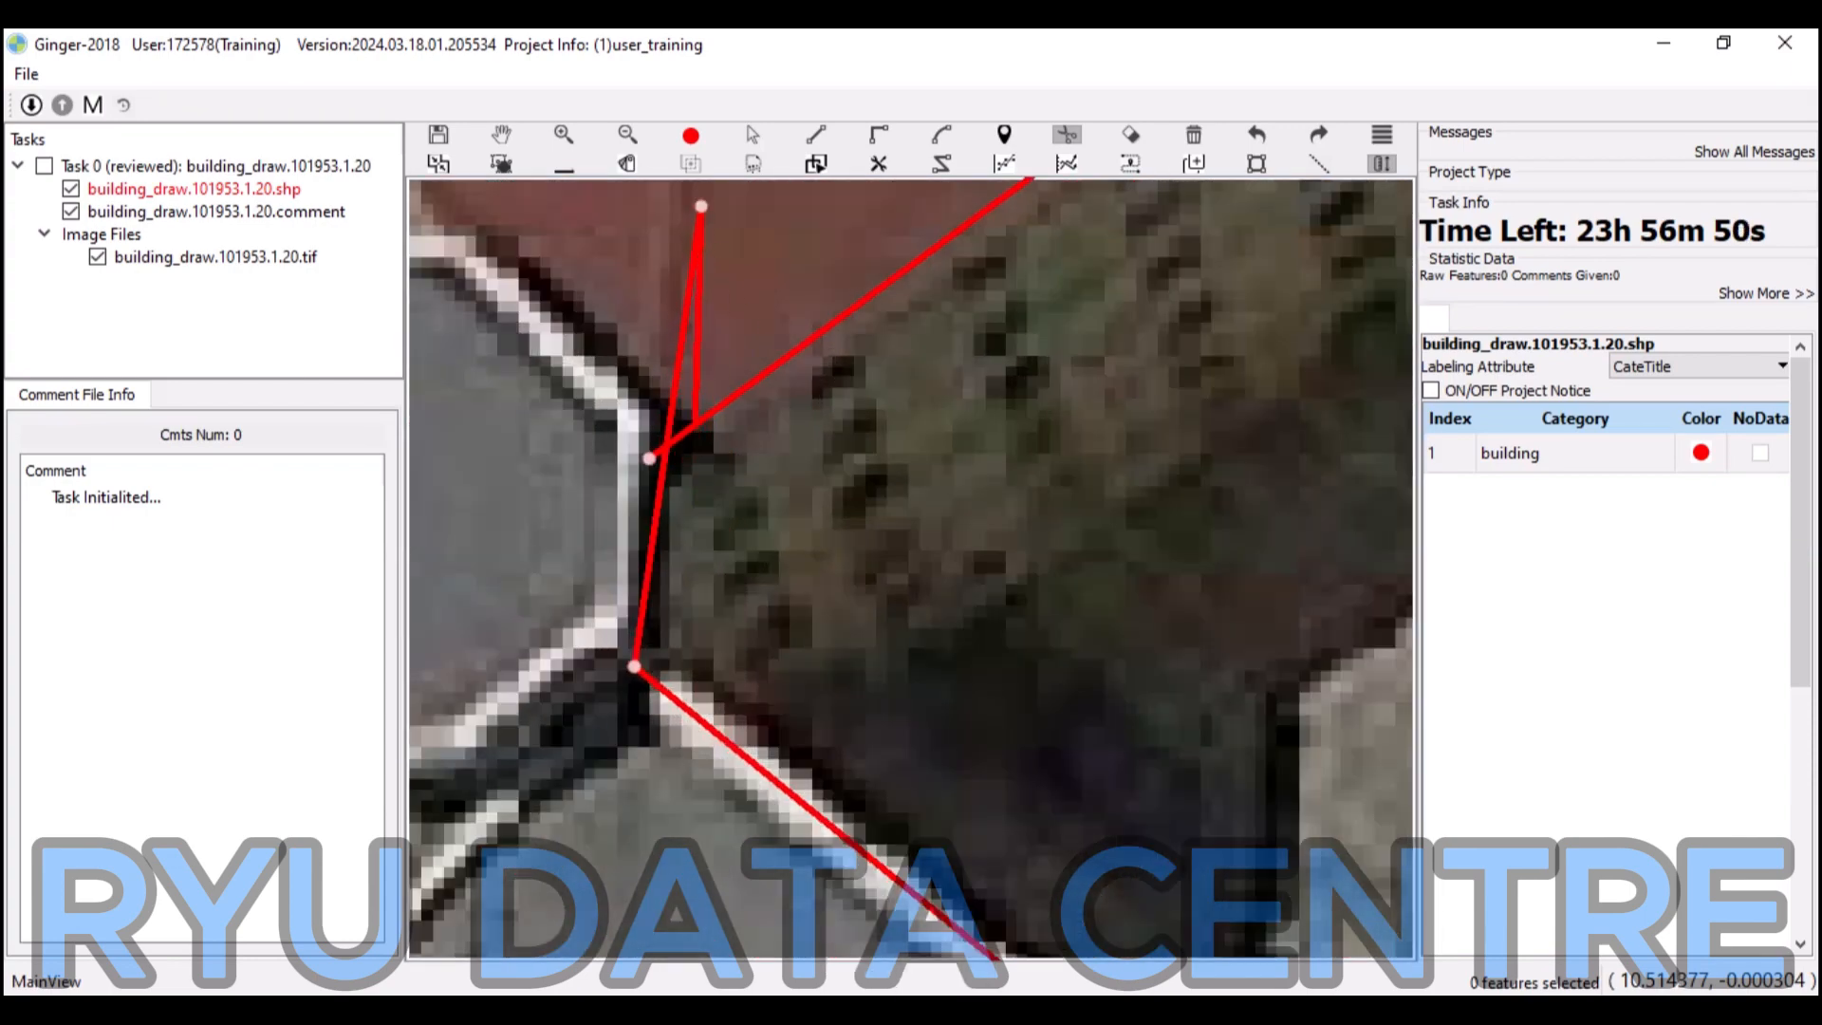
key("ctrl+z")
key("ctrl+z")
left_click(655, 655)
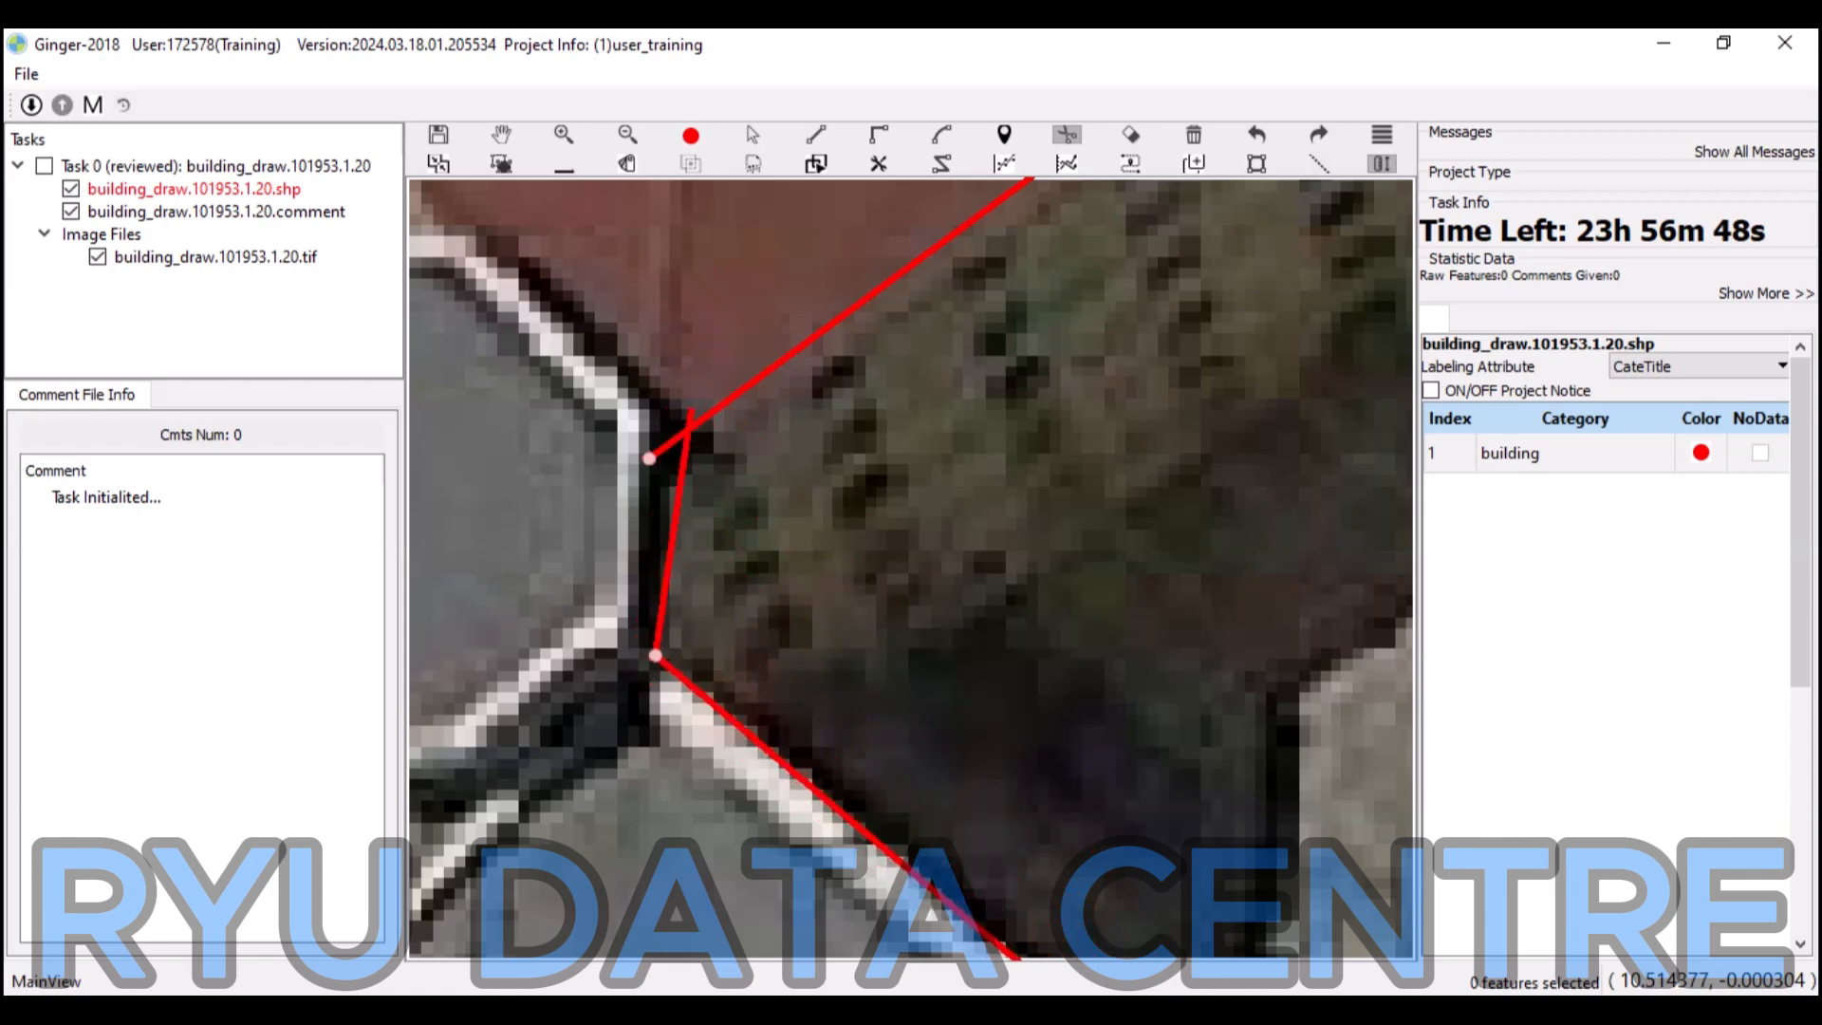
left_click(664, 392)
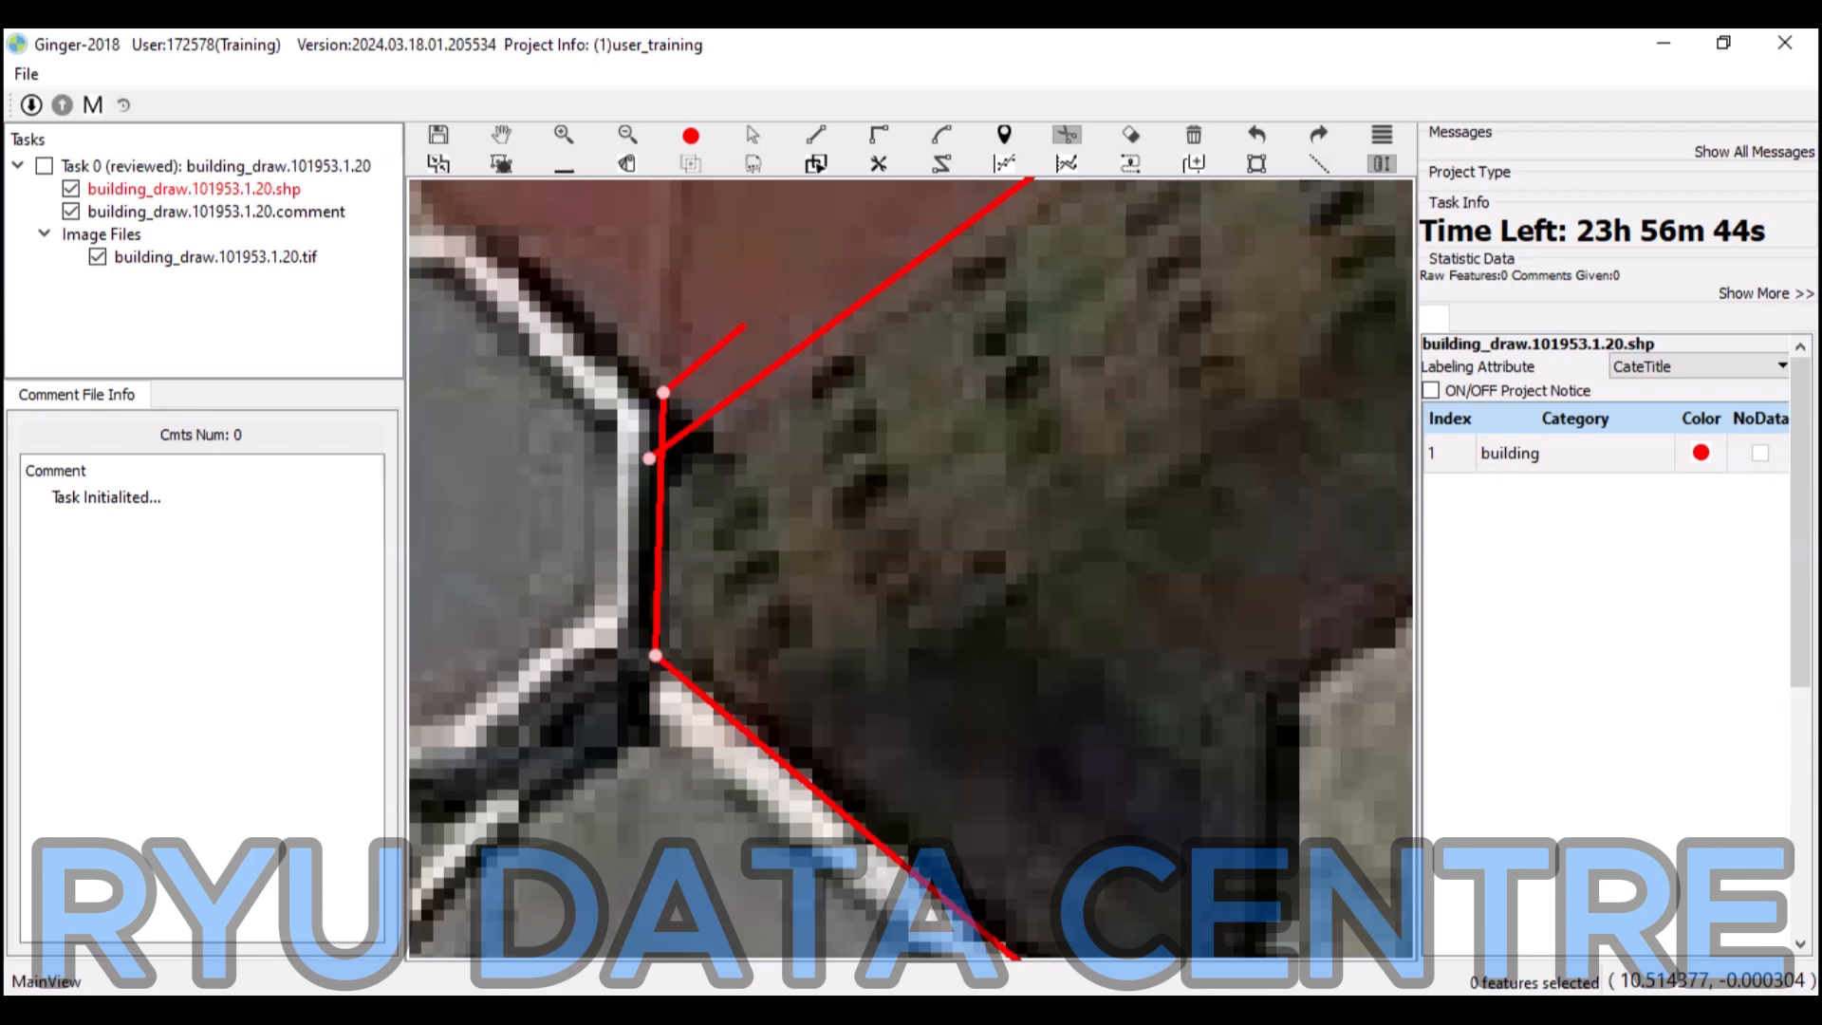
key("ctrl+z")
left_click(658, 530)
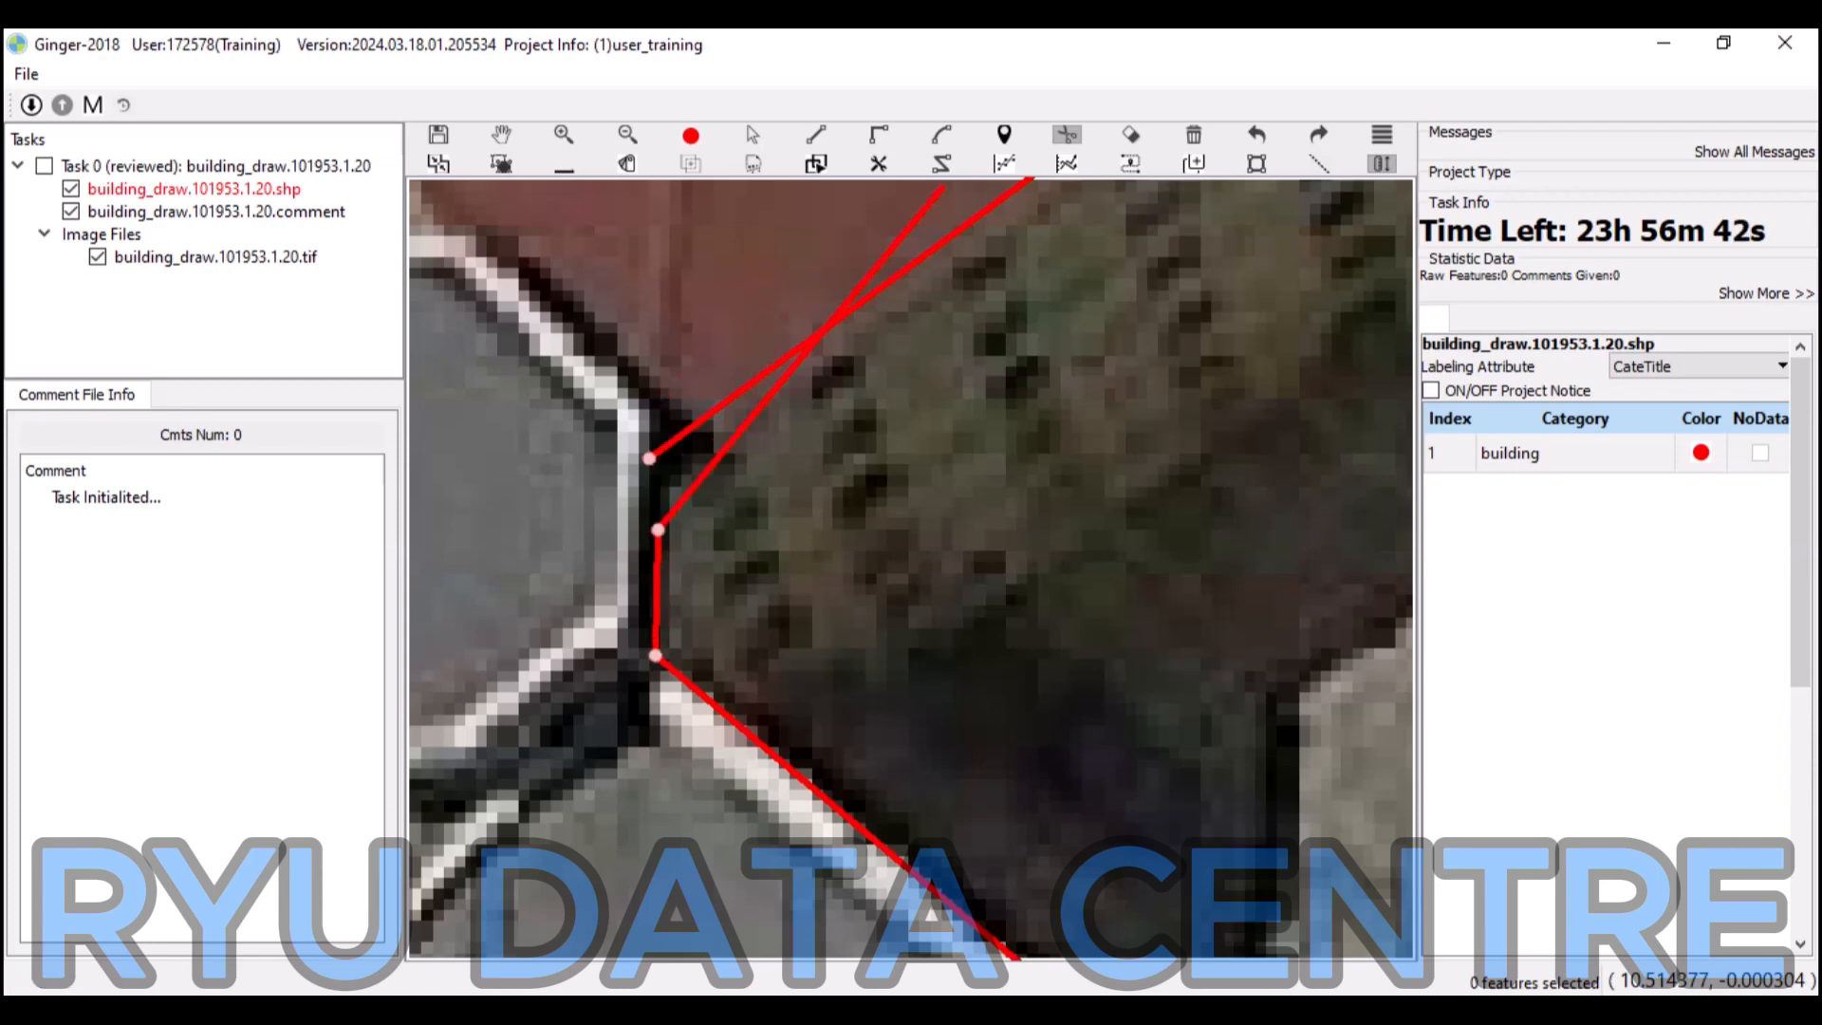
key("ctrl+z")
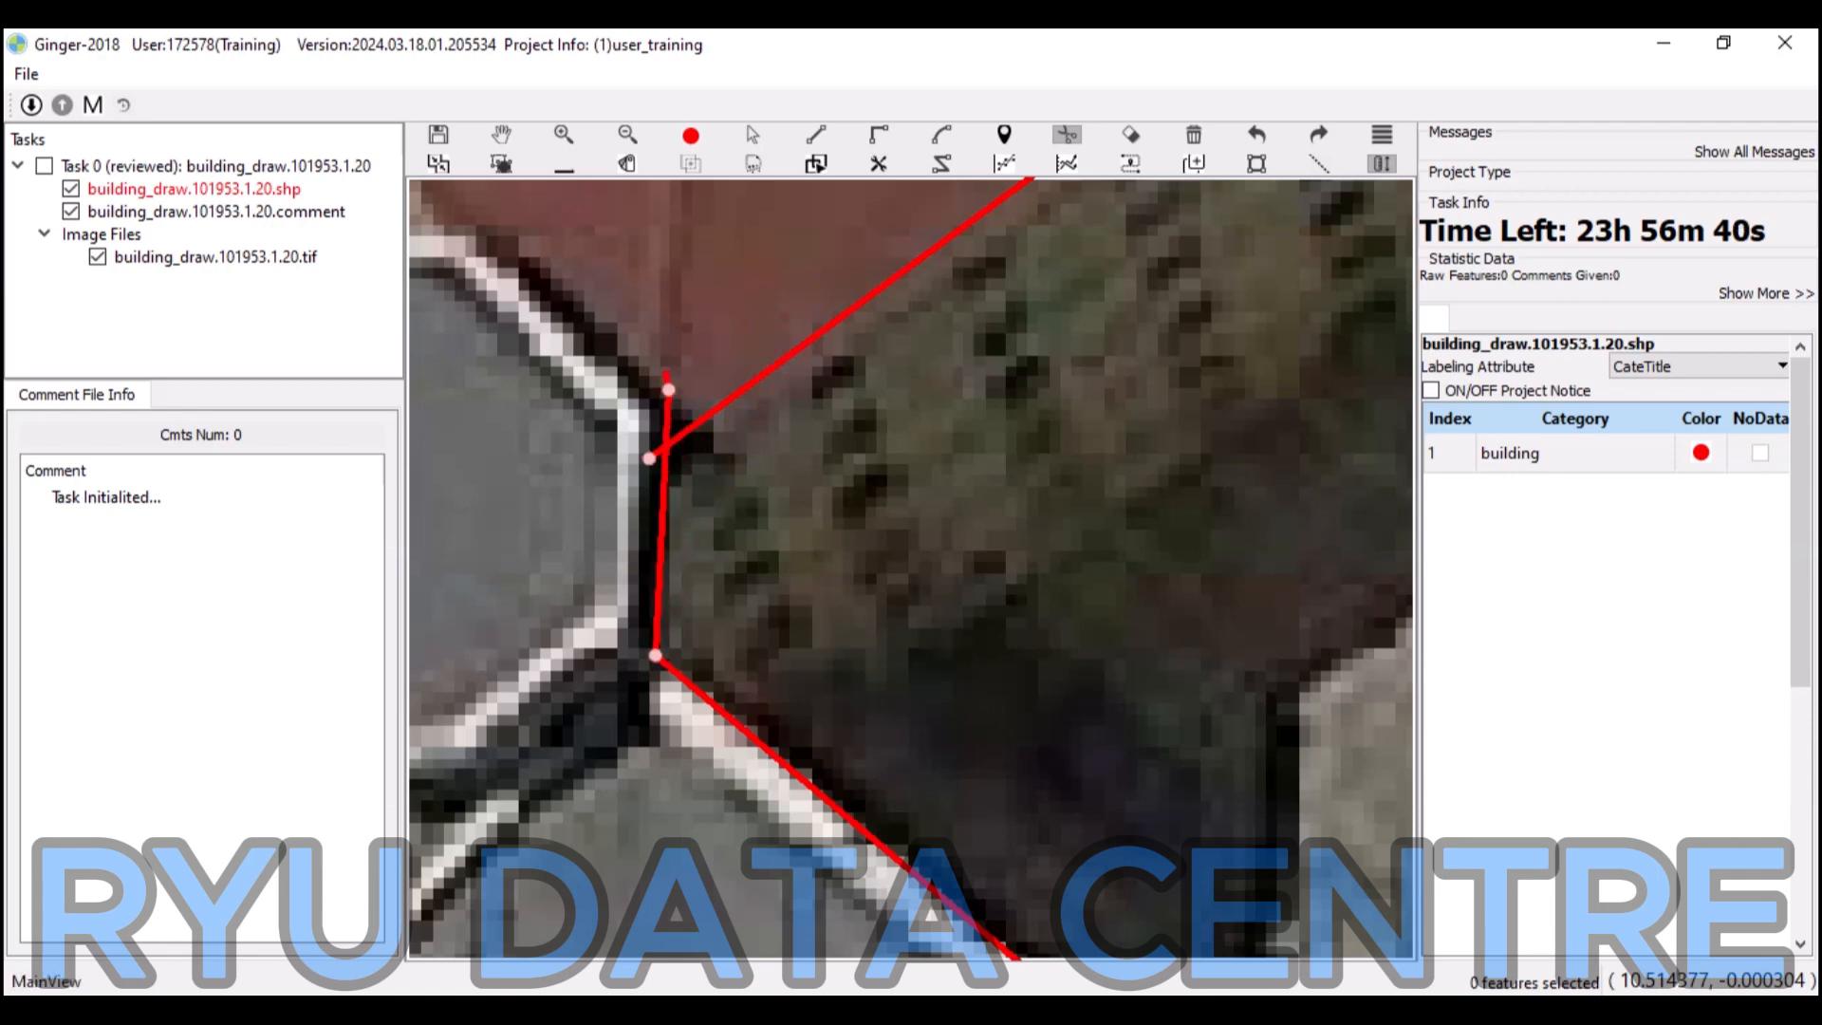
Show the polygons filled and finish the Cut trace to split the courtyard from the building polygon.
scroll(750, 387, "down", 4)
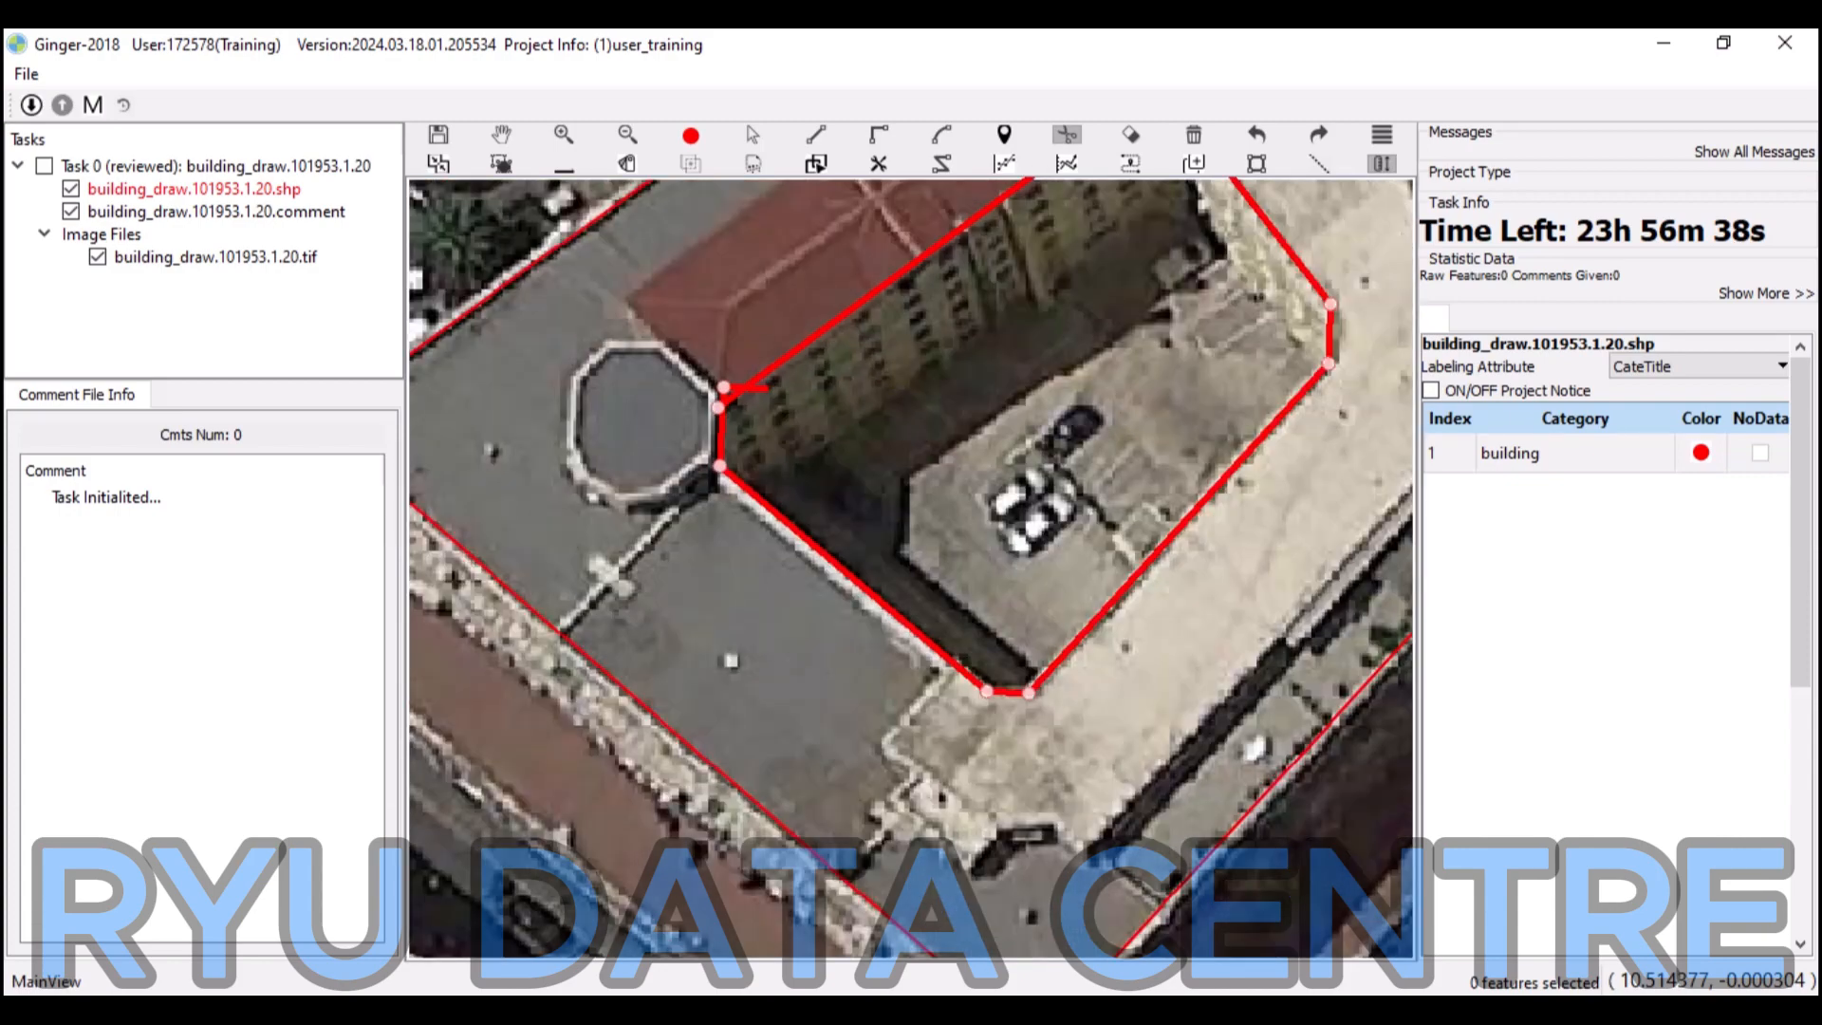
scroll(750, 387, "down", 2)
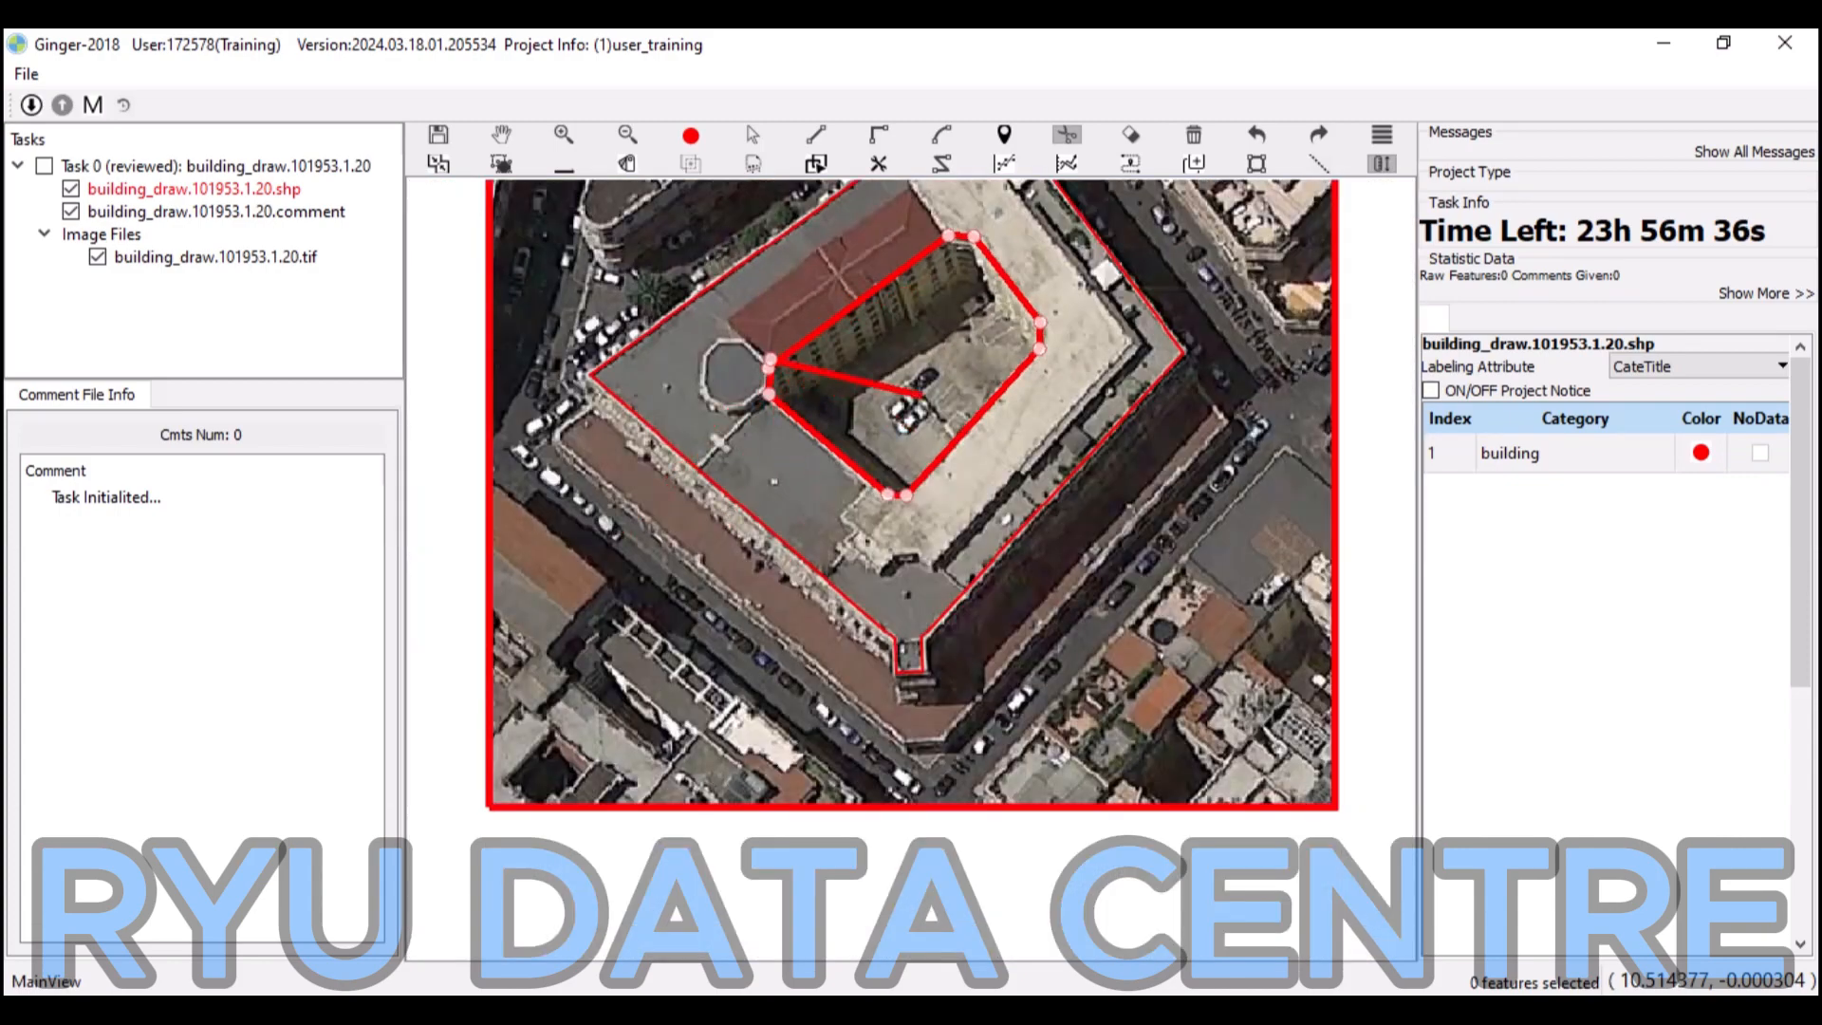
key("f")
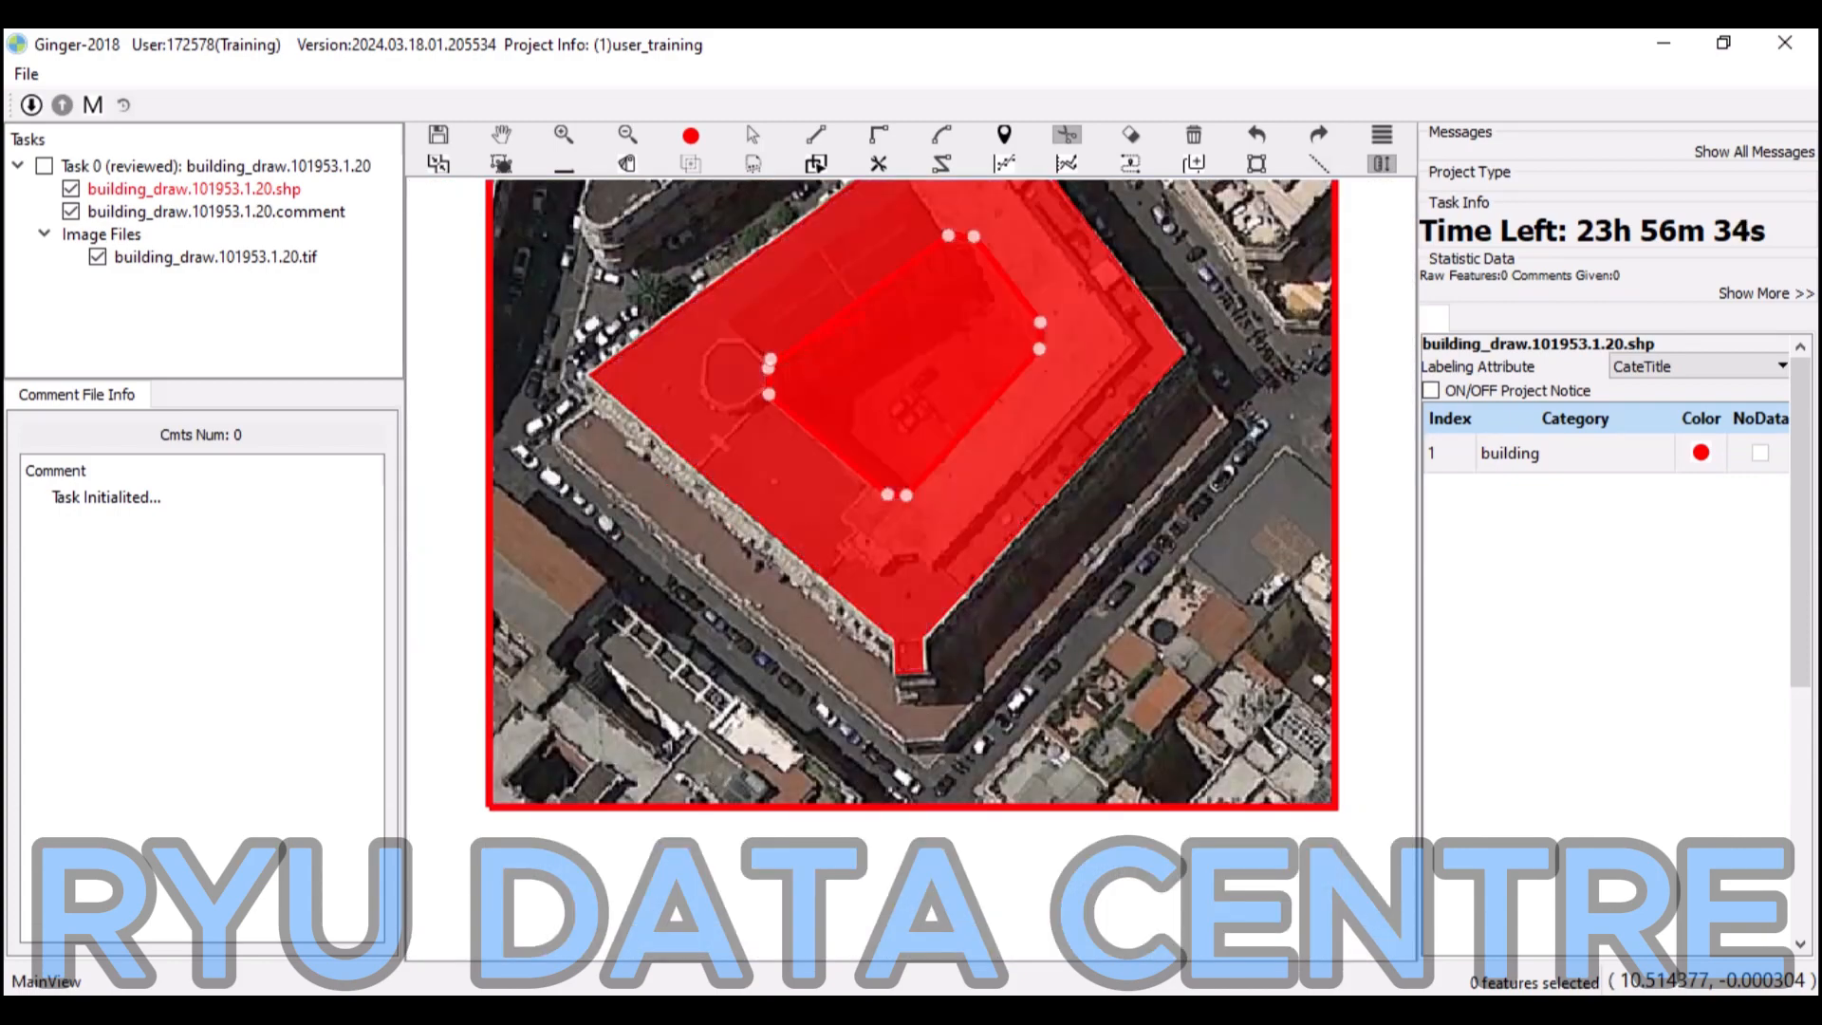
right_click(769, 362)
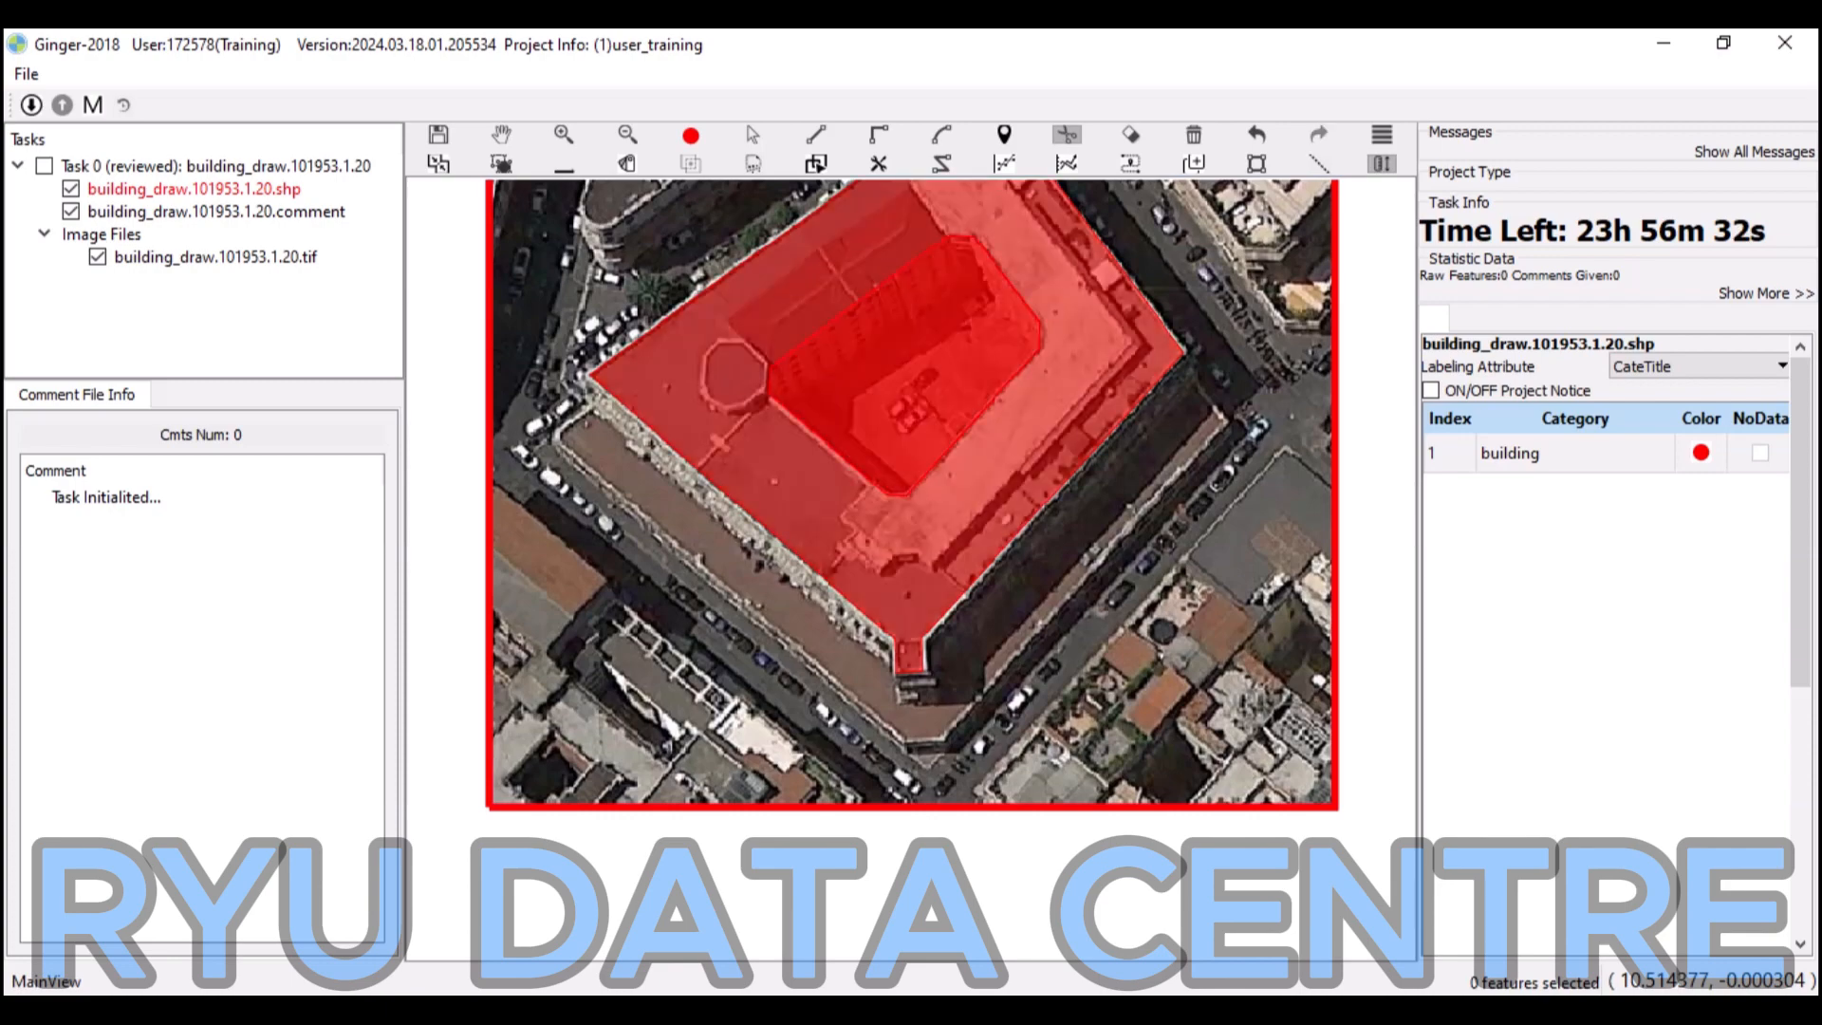
left_click_drag(770, 363, 739, 506)
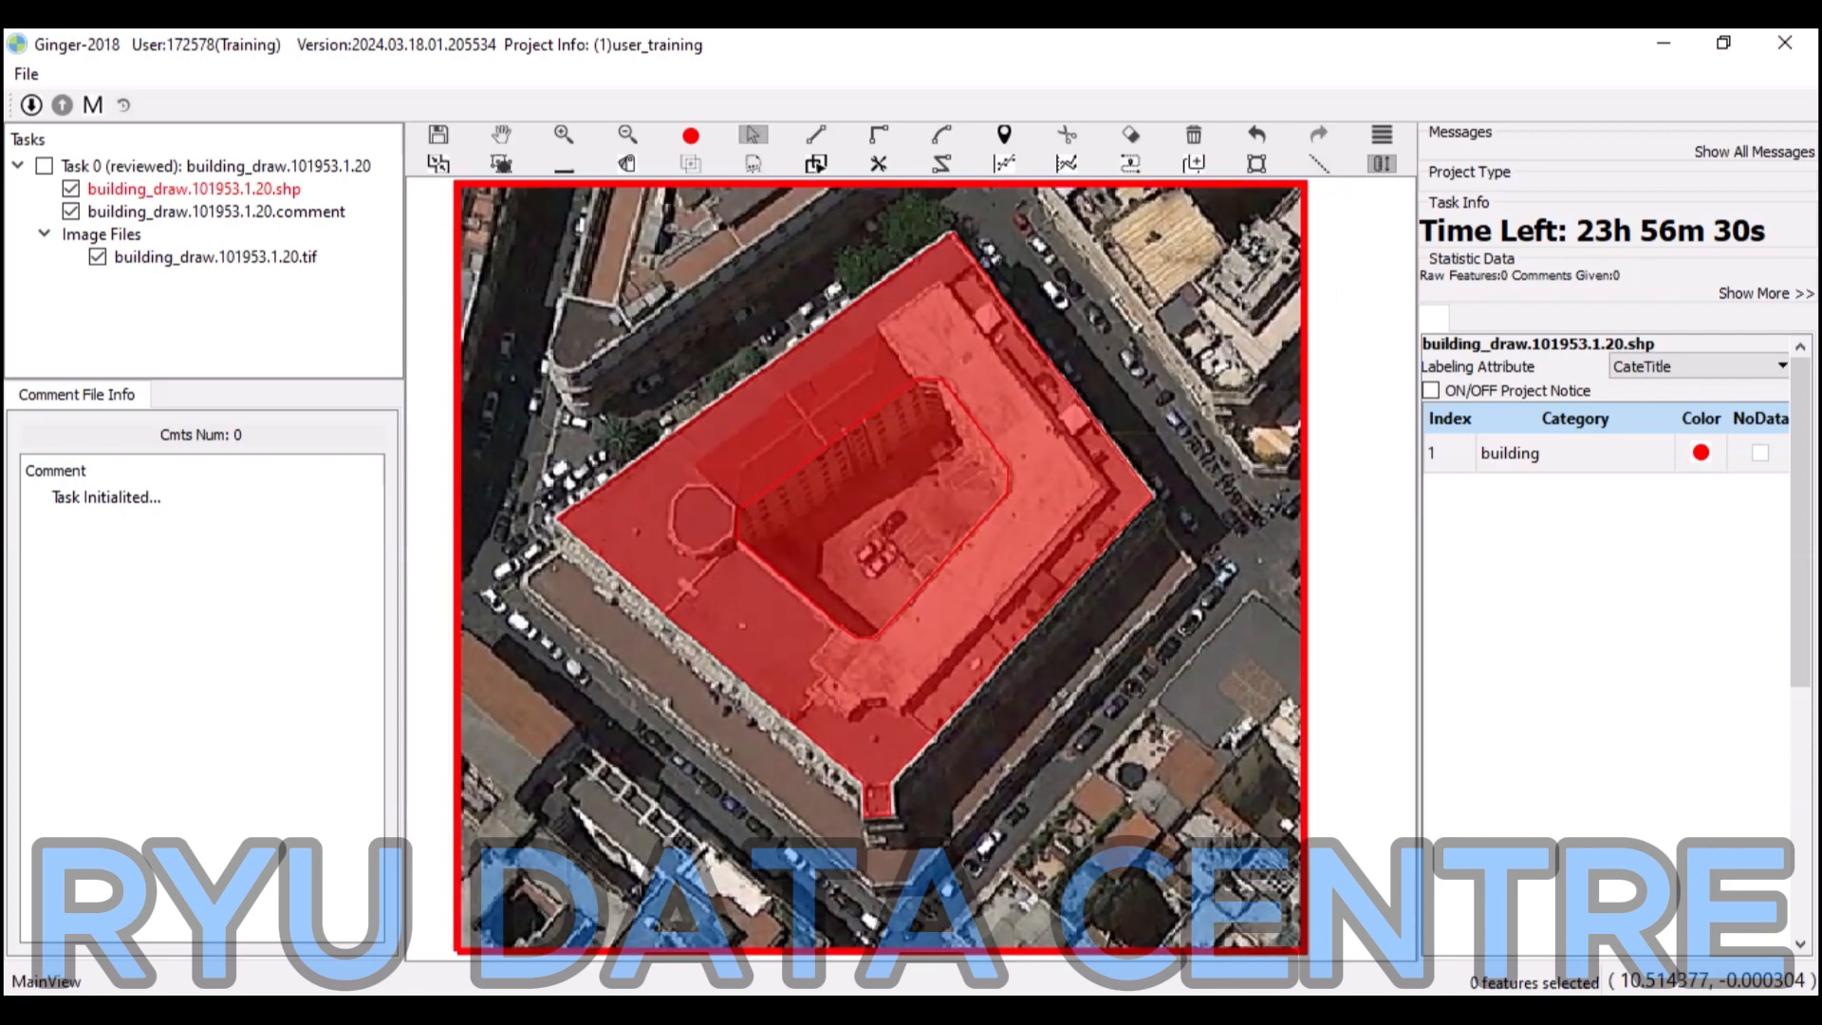
Delete the separated courtyard polygon and switch the polygon display back to outline only.
left_click(939, 480)
left_click(990, 415)
left_click(957, 427)
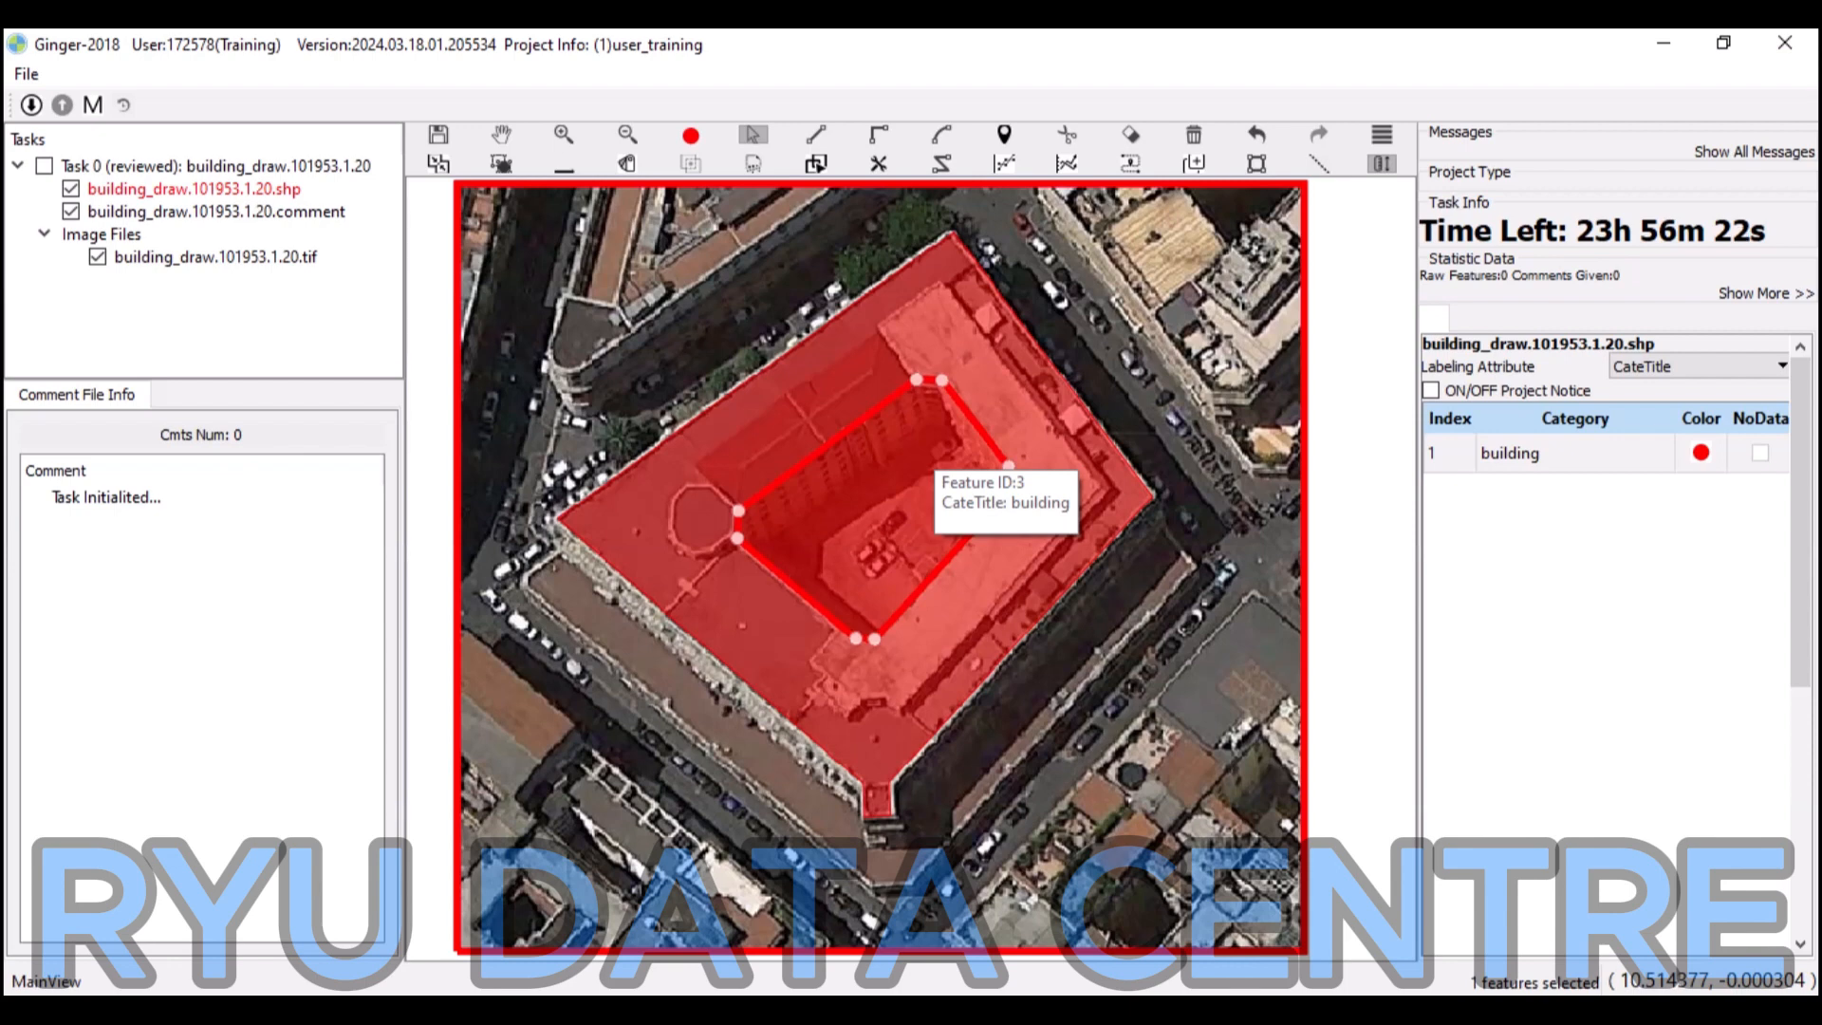
key("Delete")
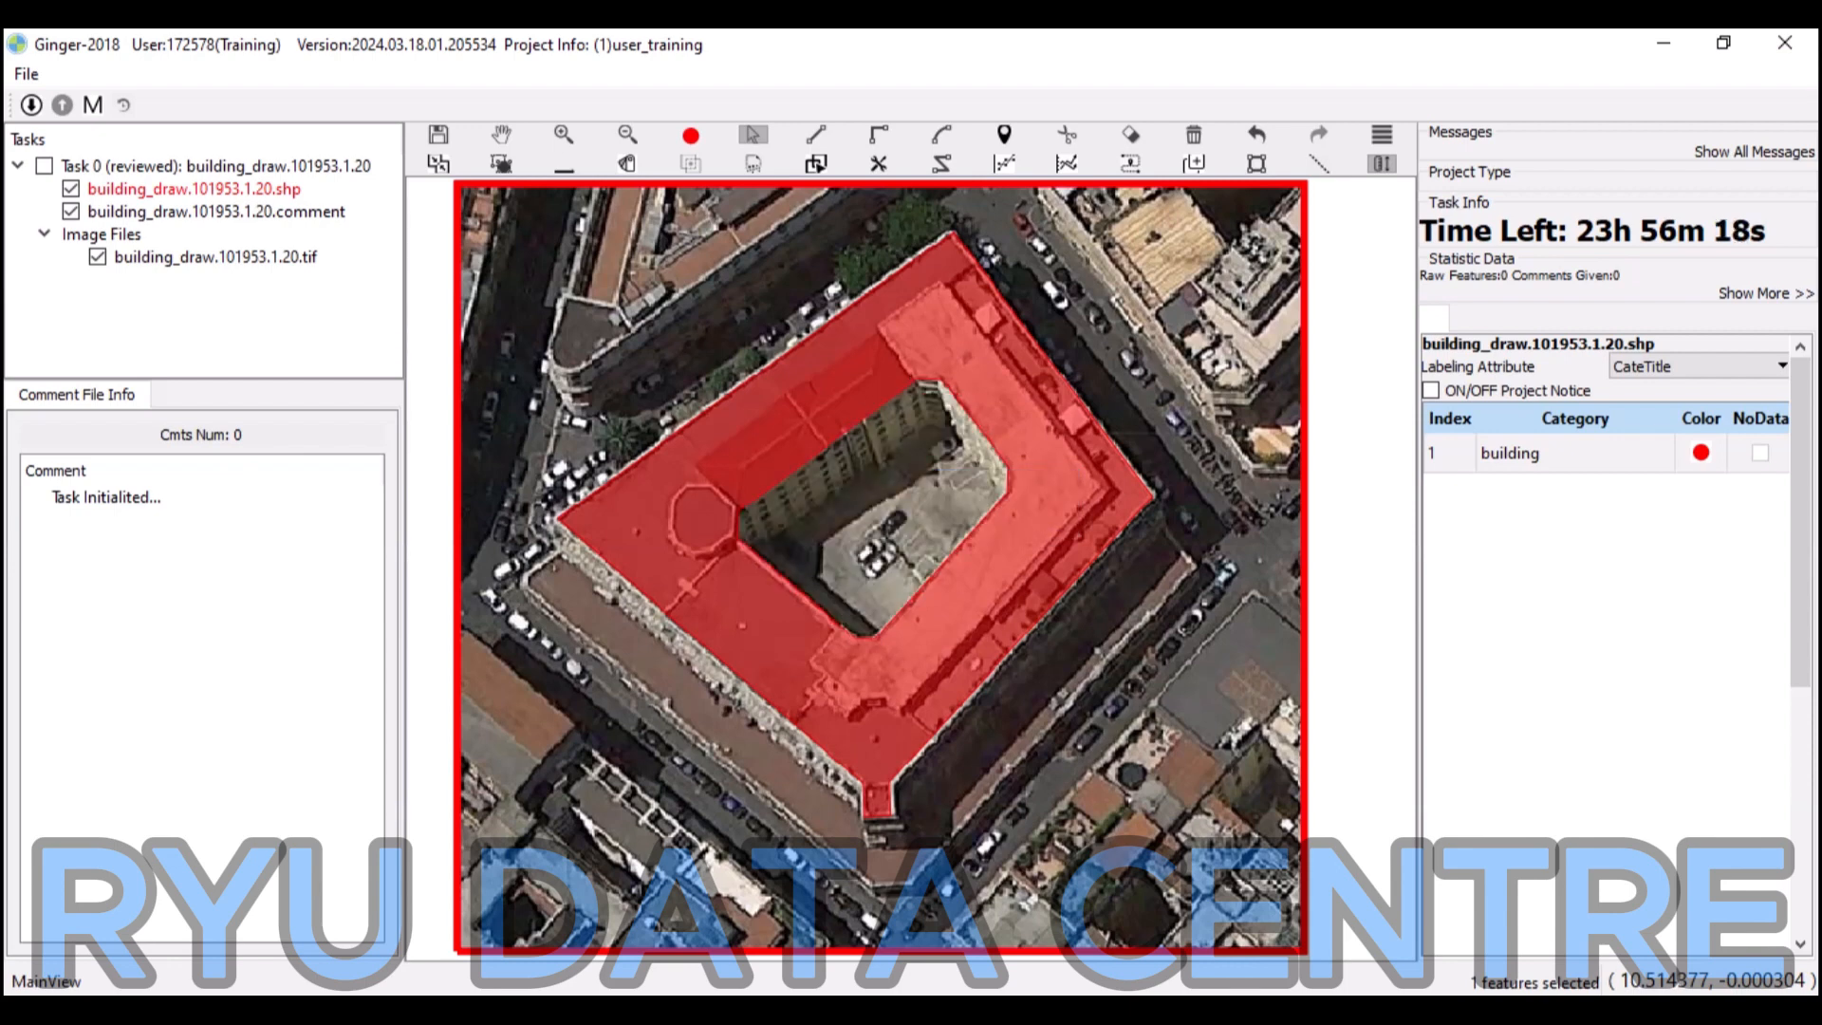
key("f")
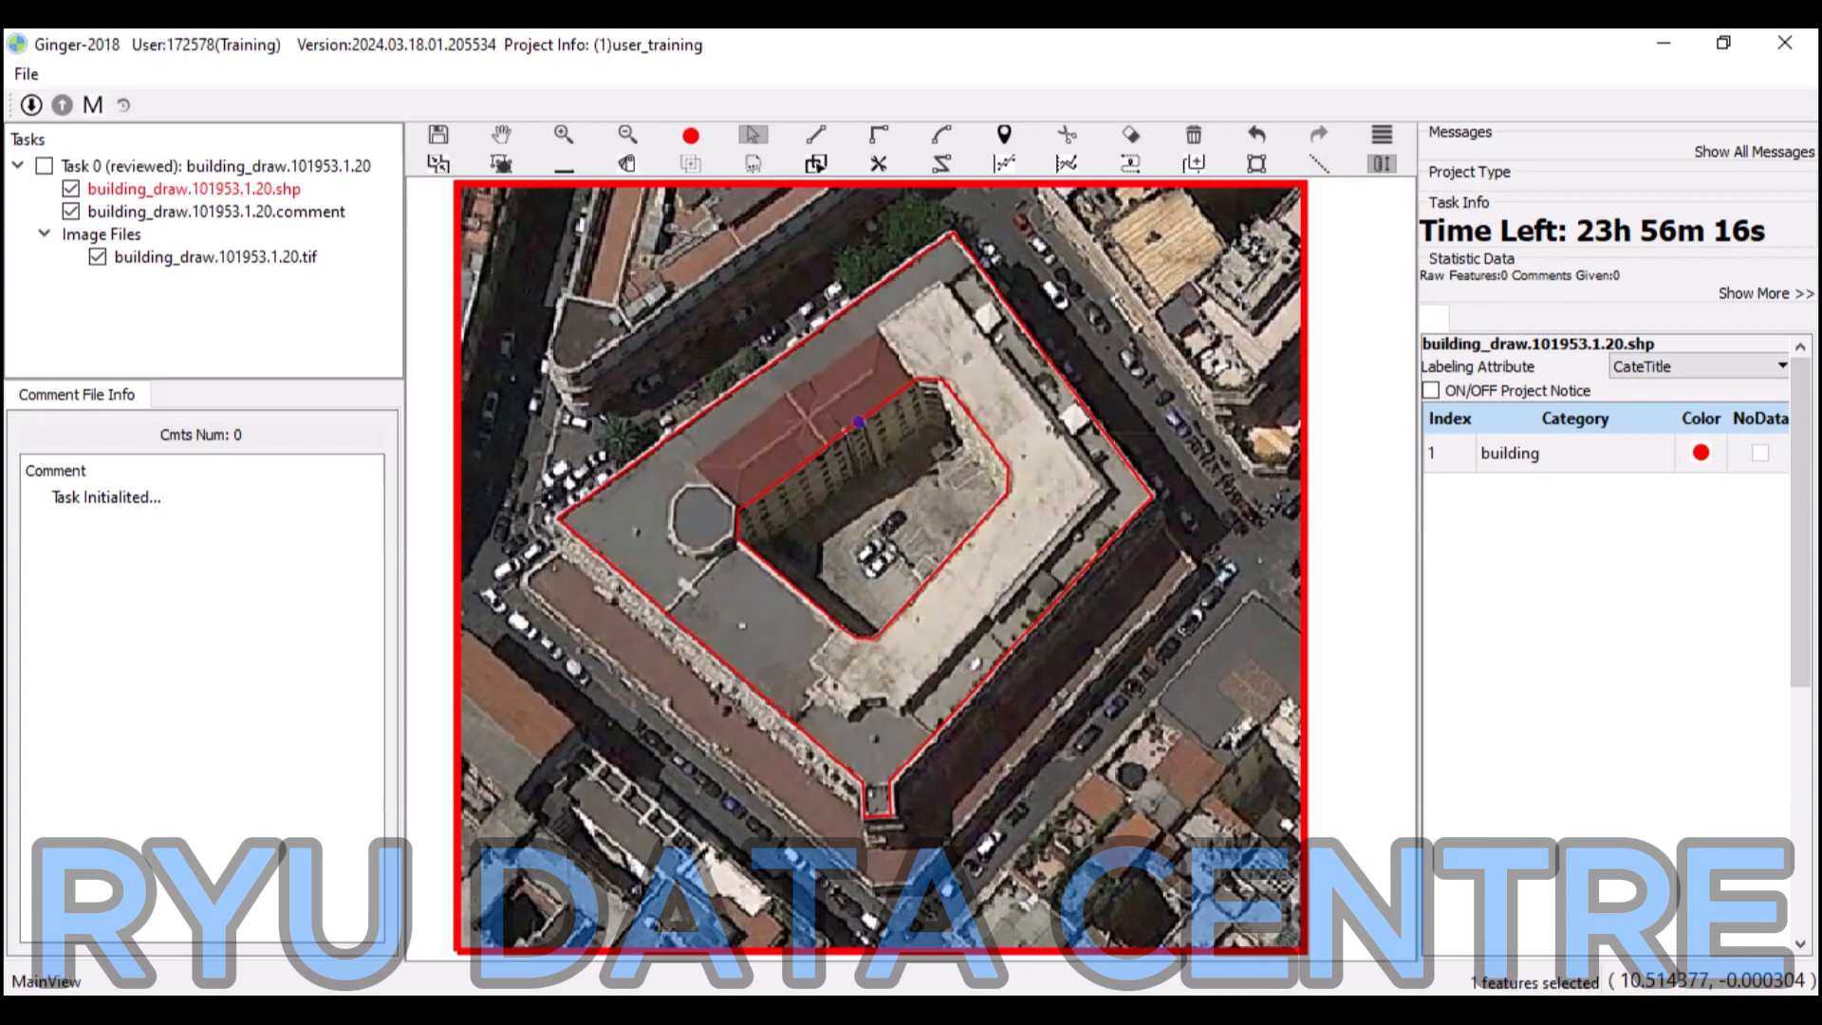
Select the building polygon with the courtyard hole and show its dashed green offset outline towards the base of the walls.
key("space")
left_click_drag(878, 570, 968, 549)
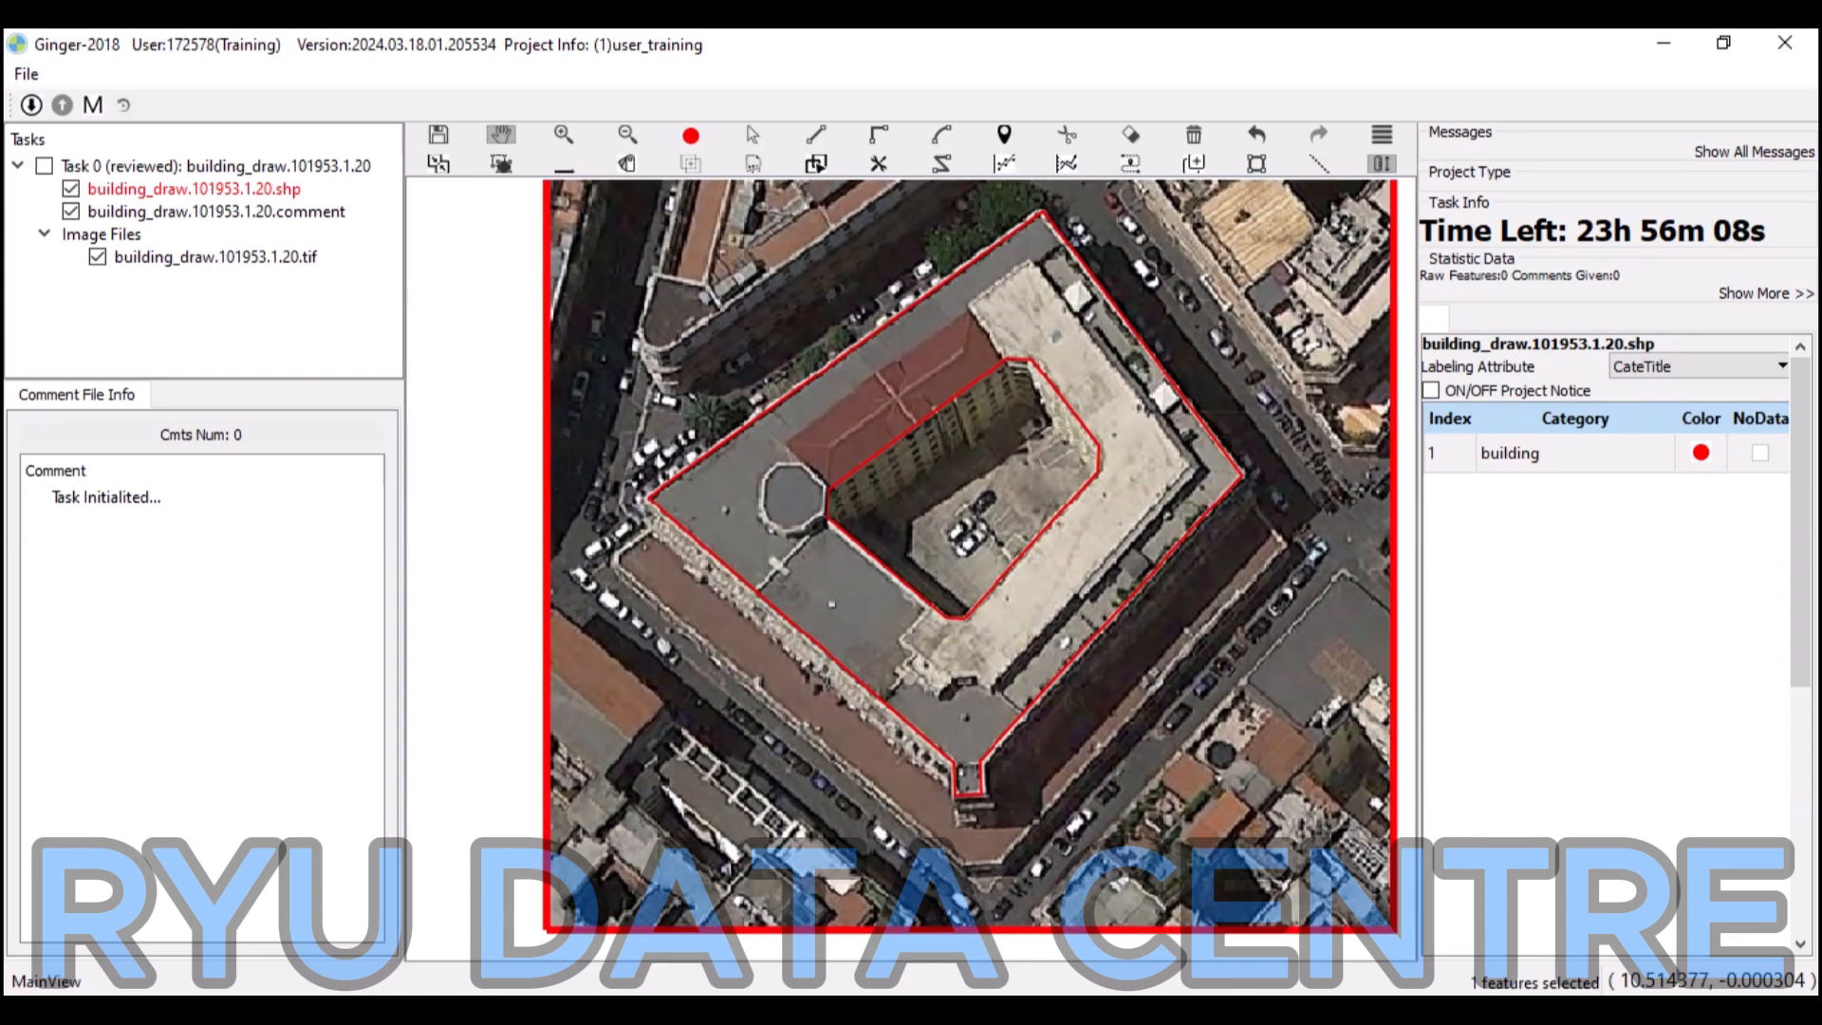
scroll(1155, 451, "up", 2)
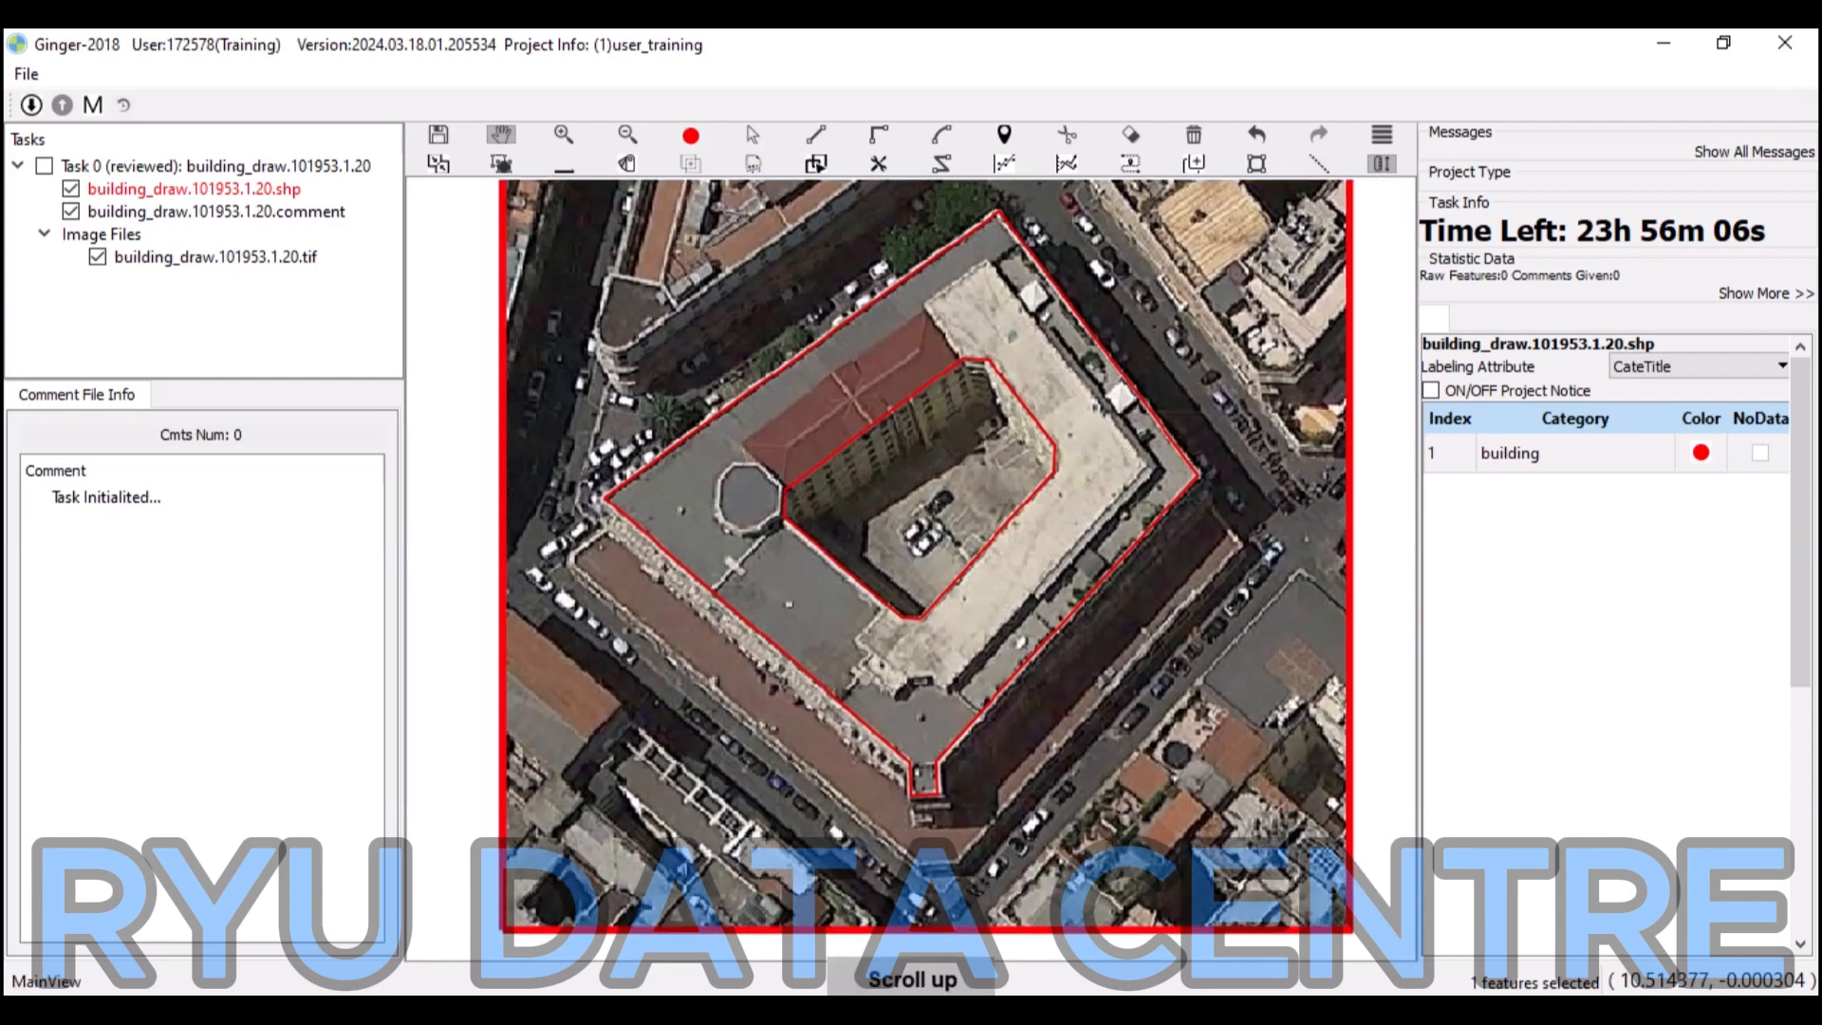
left_click(1002, 340)
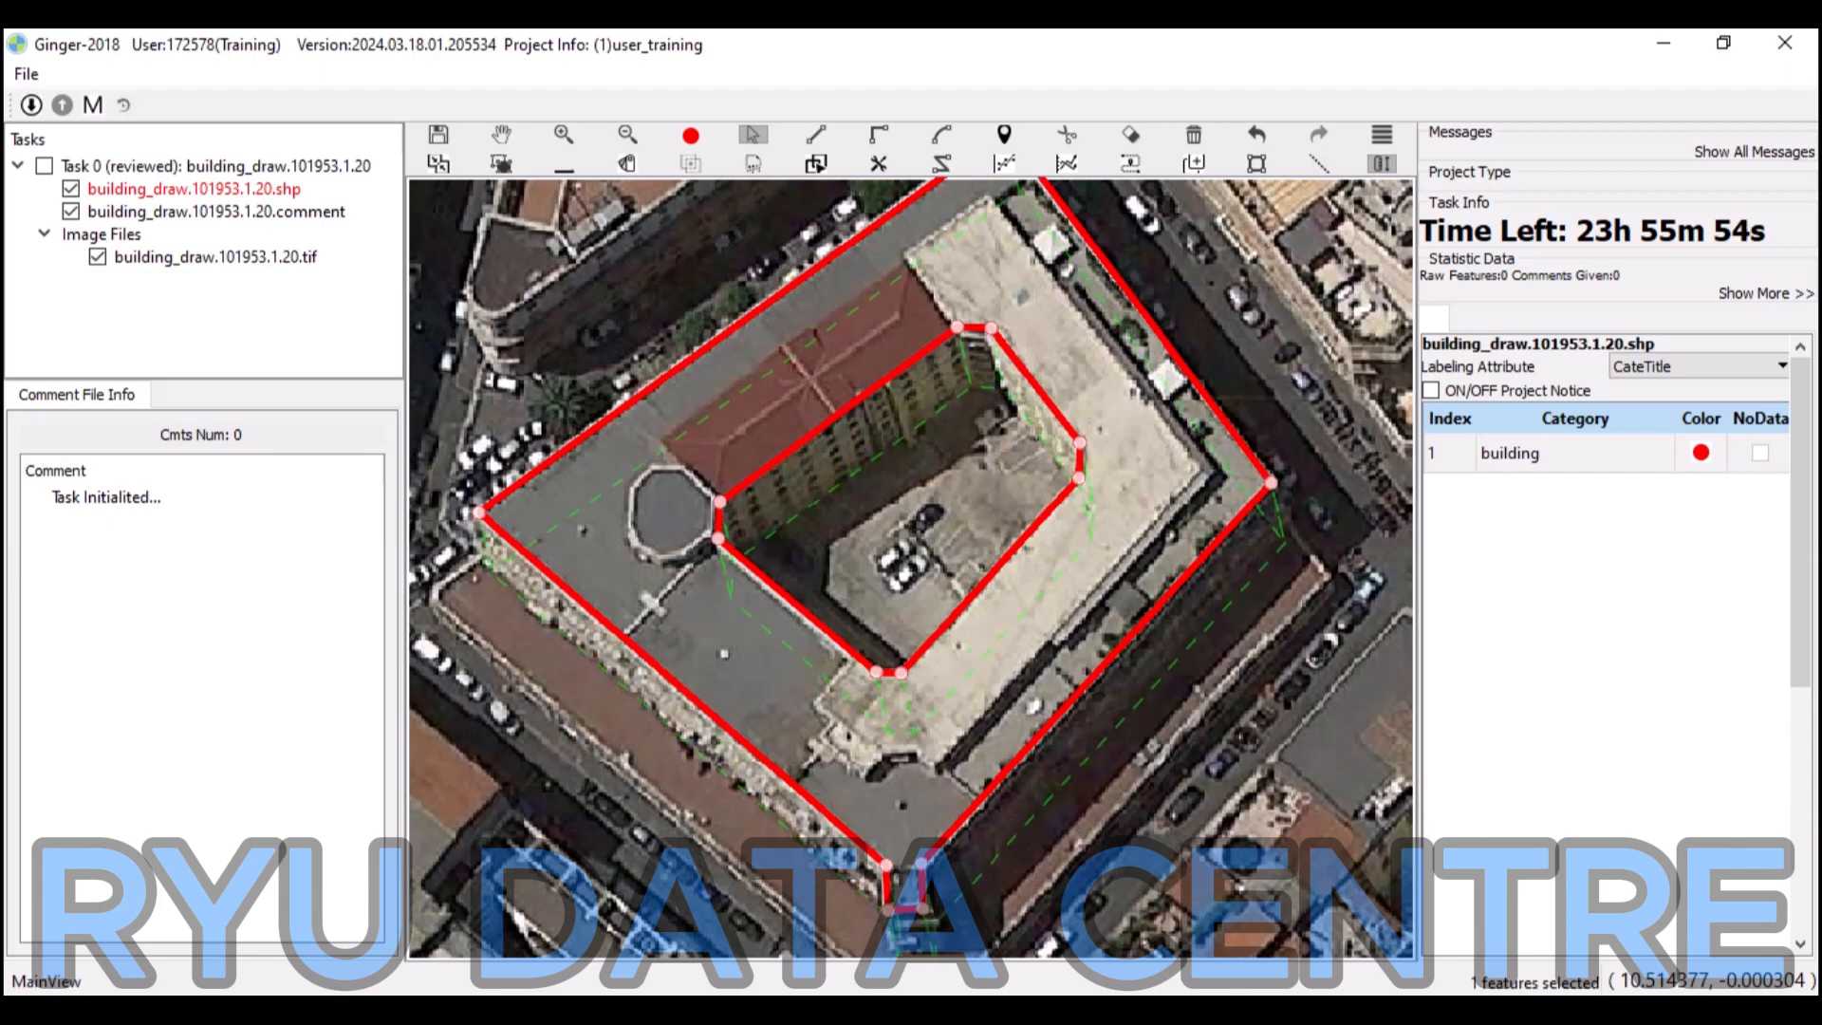
key("Escape")
scroll(939, 398, "up", 2)
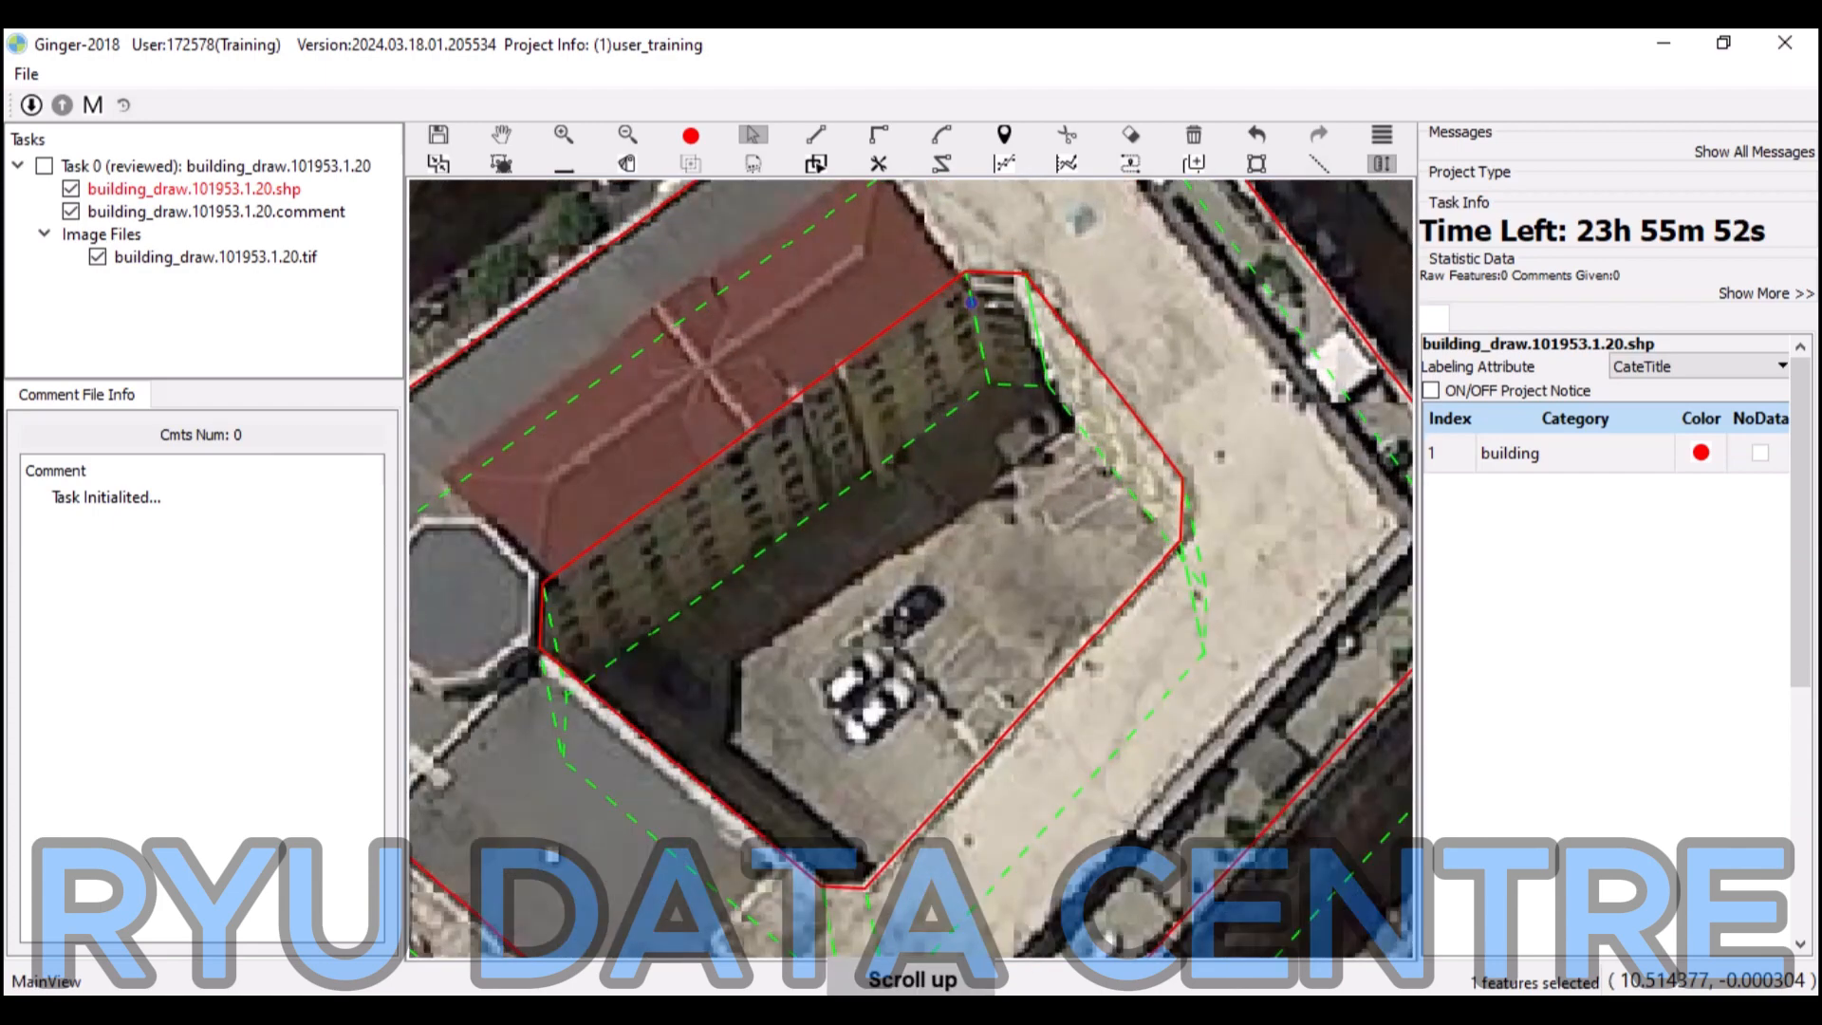
left_click(969, 302)
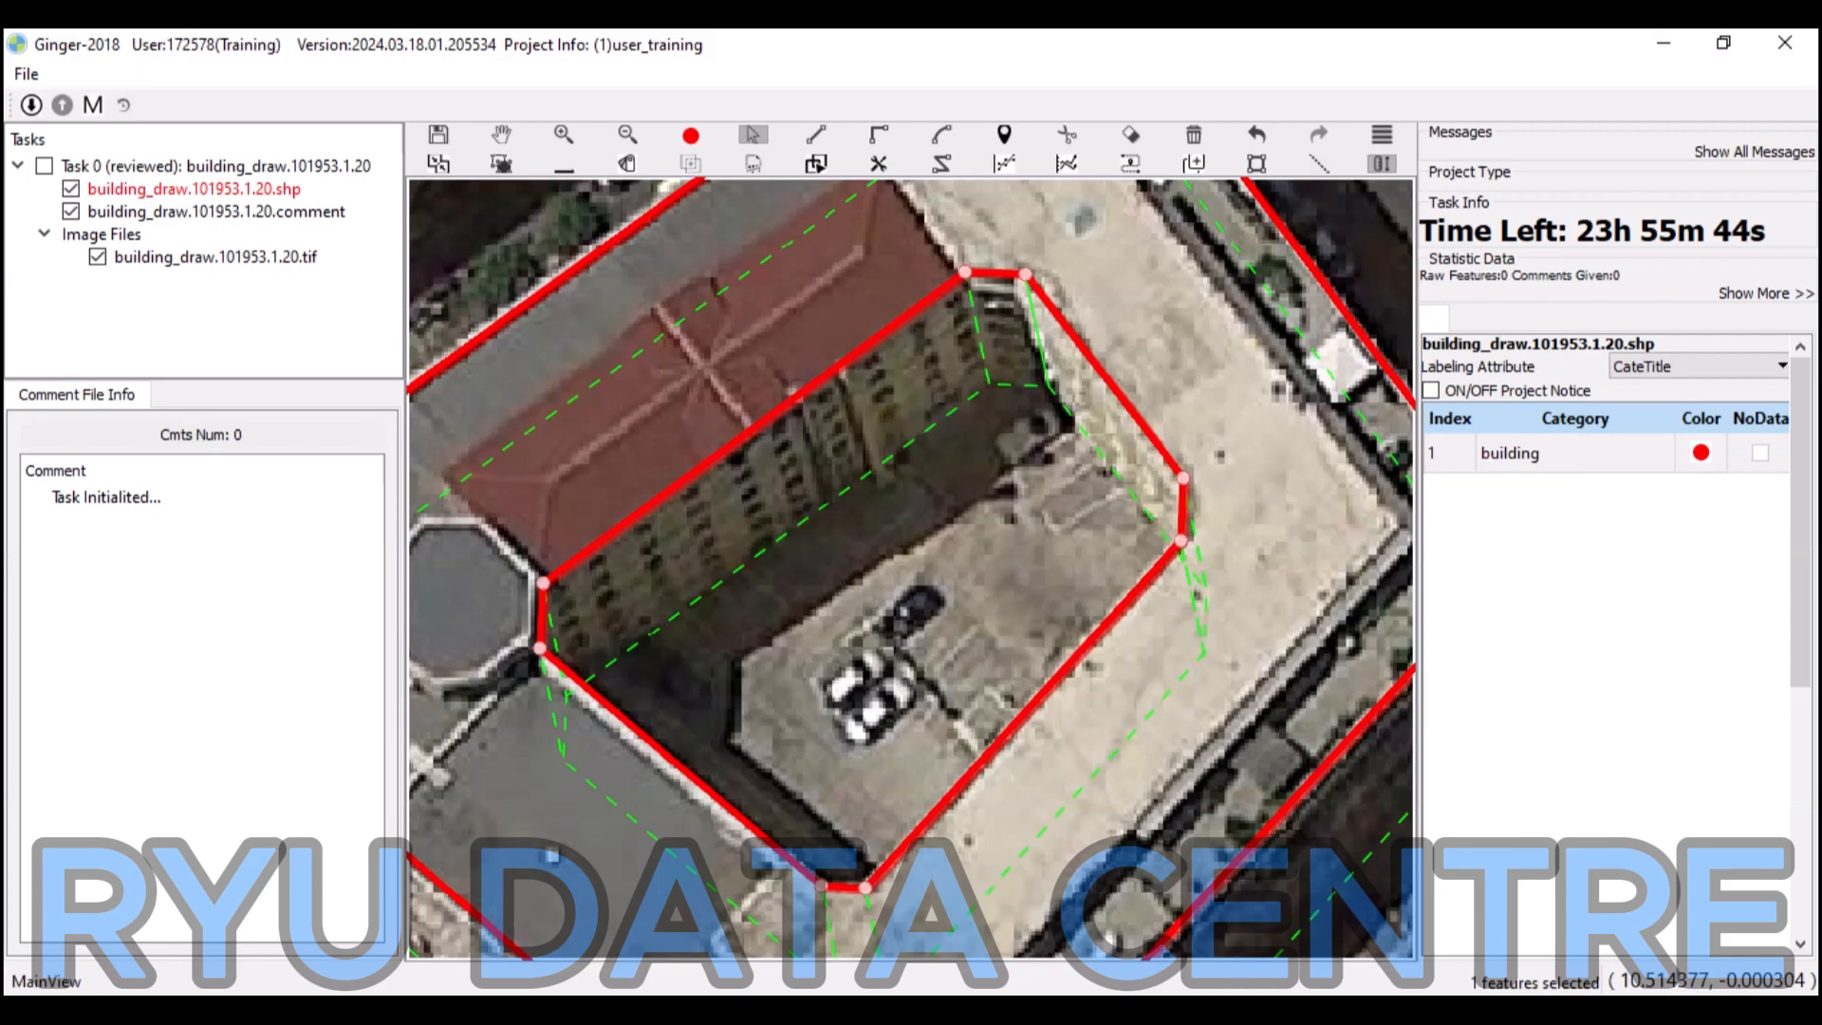
Examine how the dashed green offset outline fits the base of the walls in the courtyard and along the street sides.
key("t")
scroll(1027, 368, "down", 1)
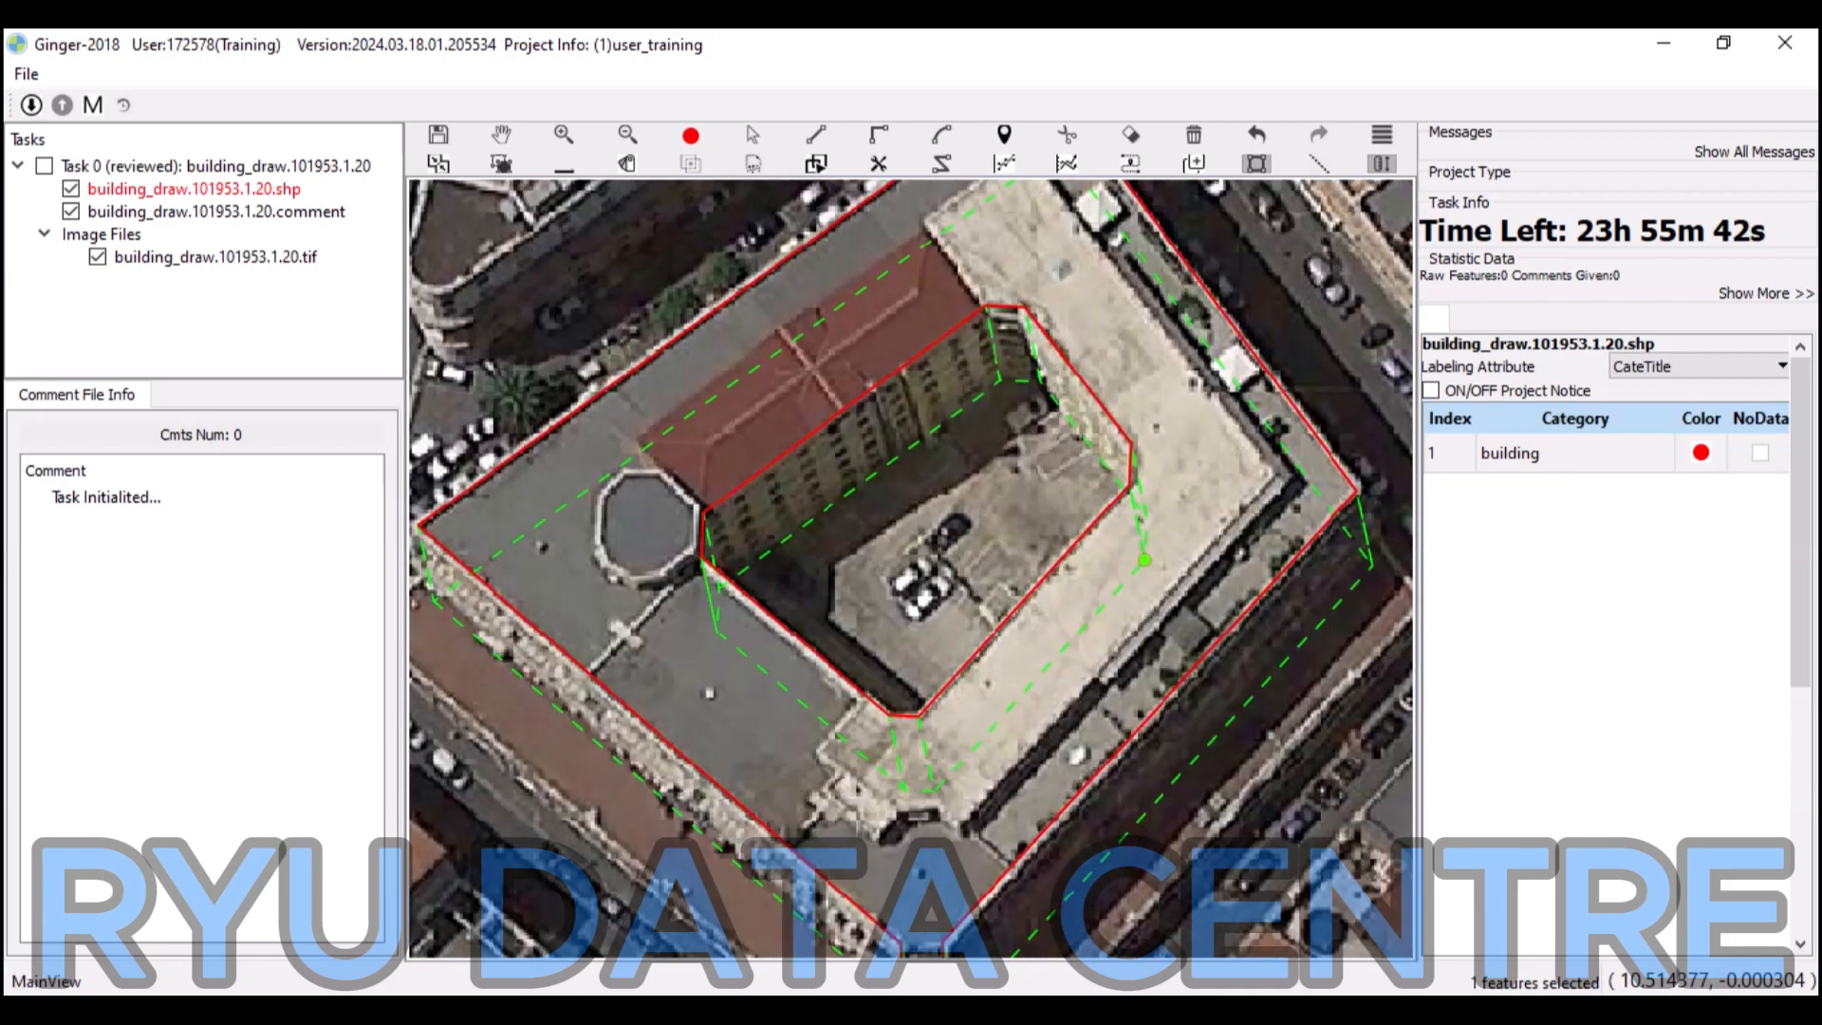
left_click(1186, 512)
key("Escape")
left_click_drag(1086, 365, 1136, 330)
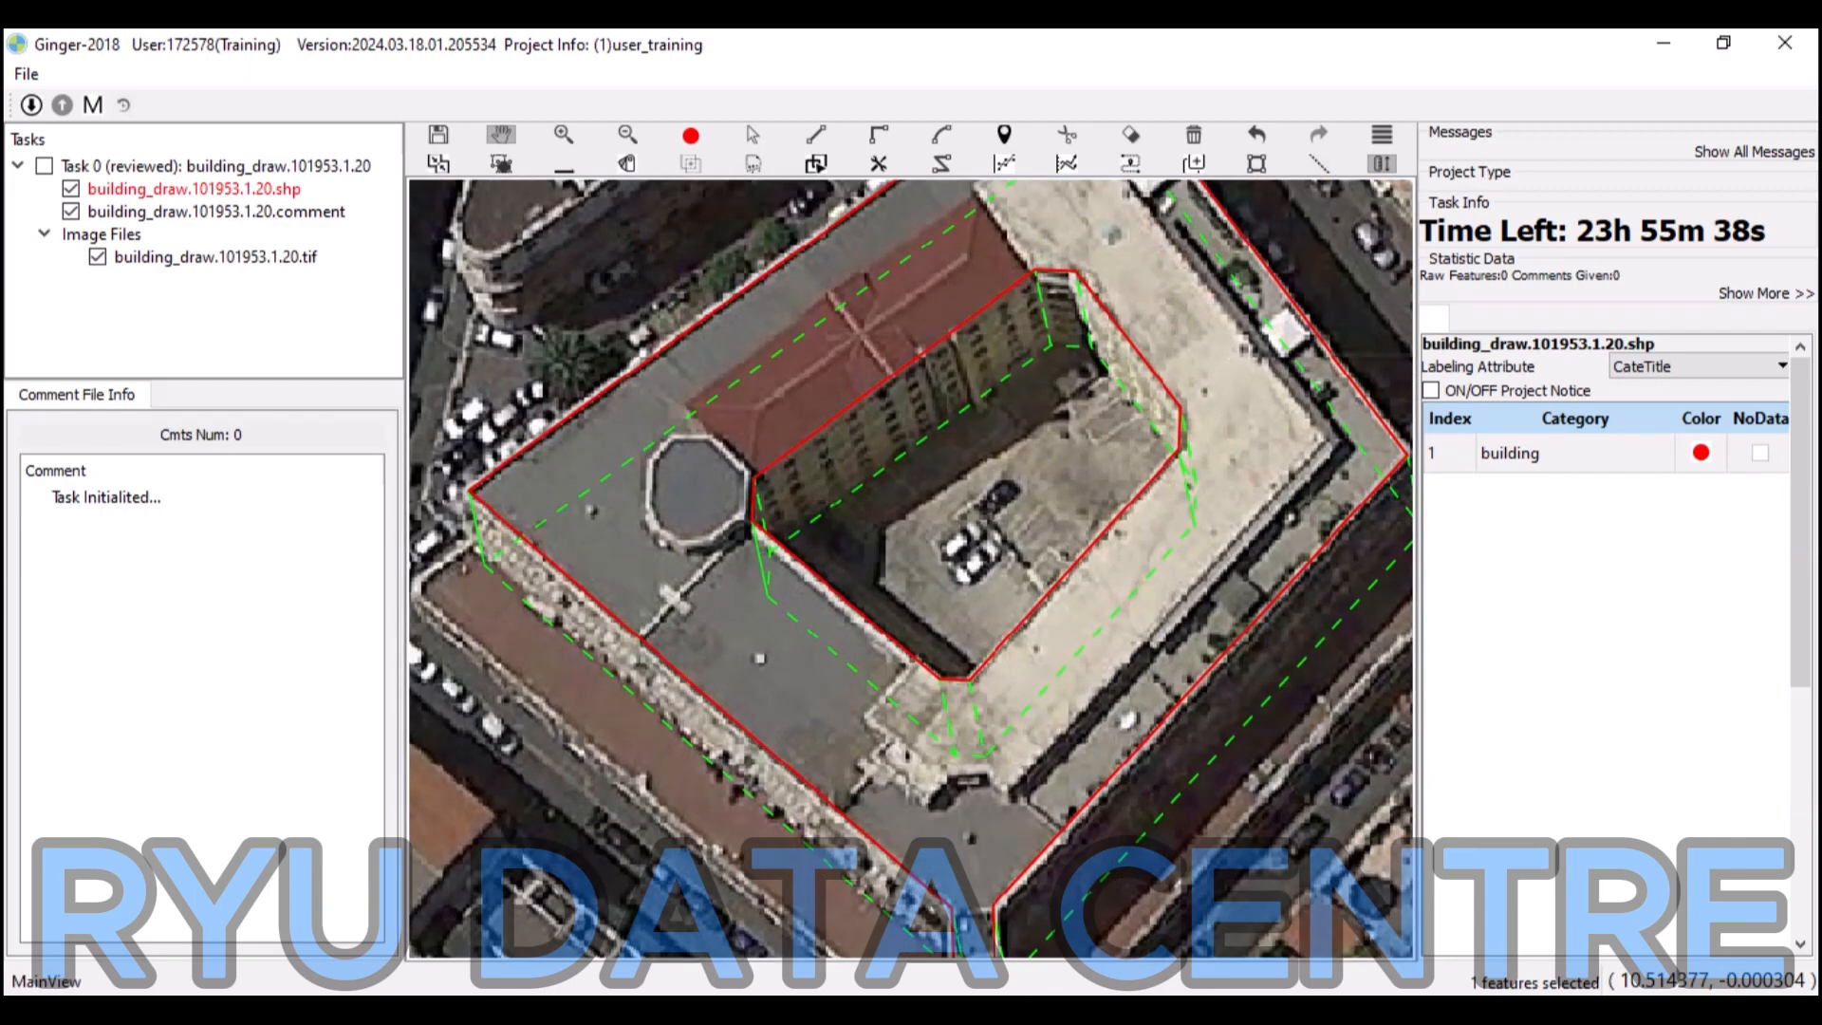
scroll(1121, 400, "down", 1)
left_click_drag(846, 601, 881, 520)
scroll(881, 519, "up", 1)
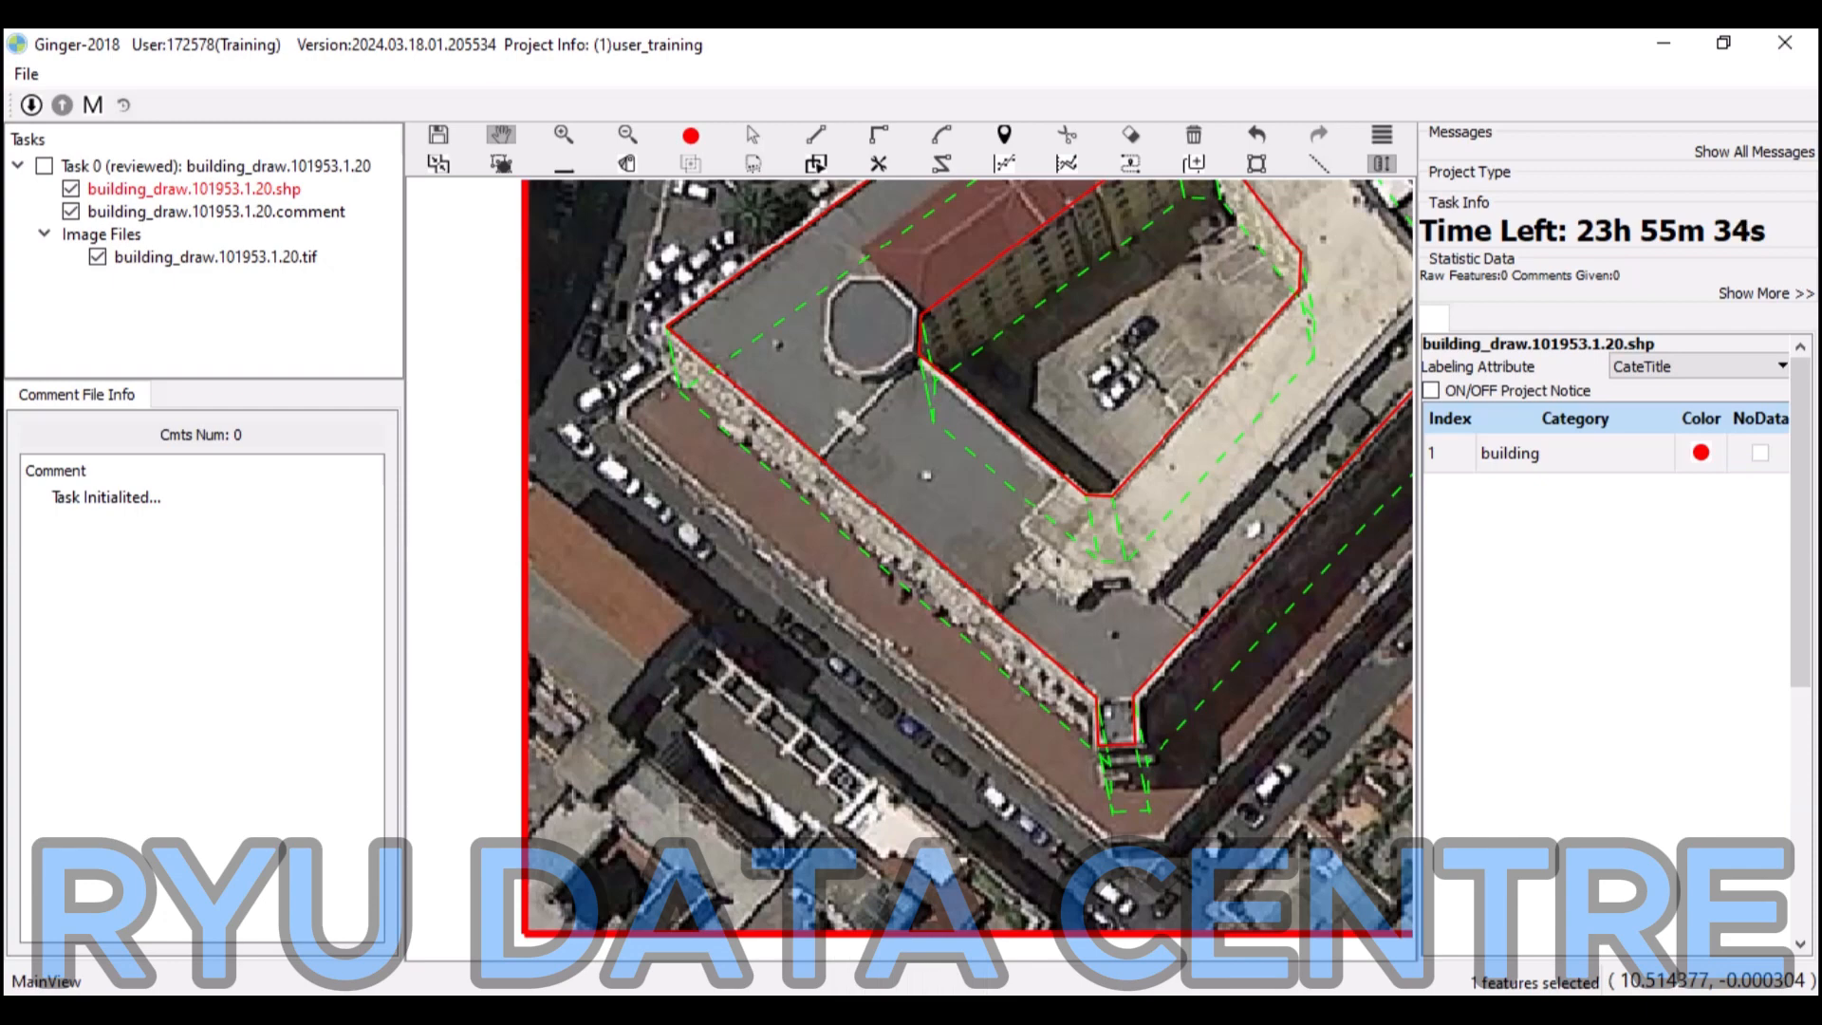
scroll(721, 412, "up", 1)
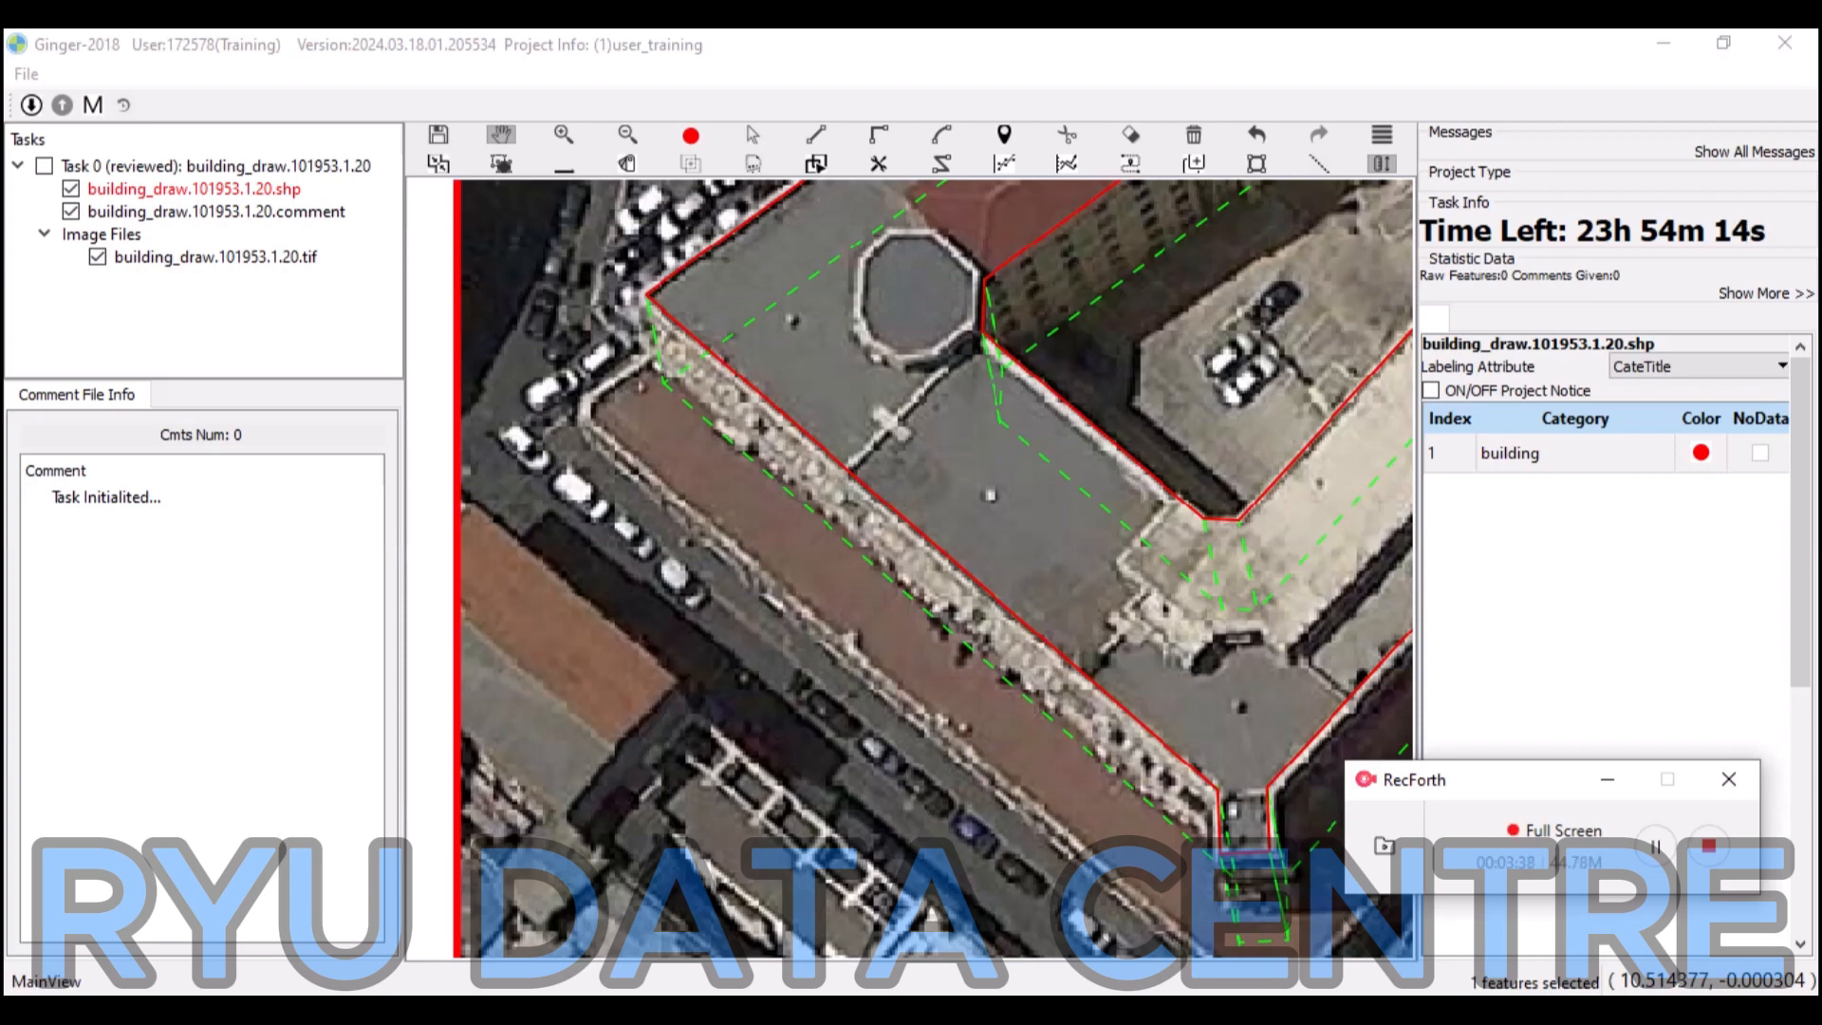
left_click_drag(911, 569, 839, 533)
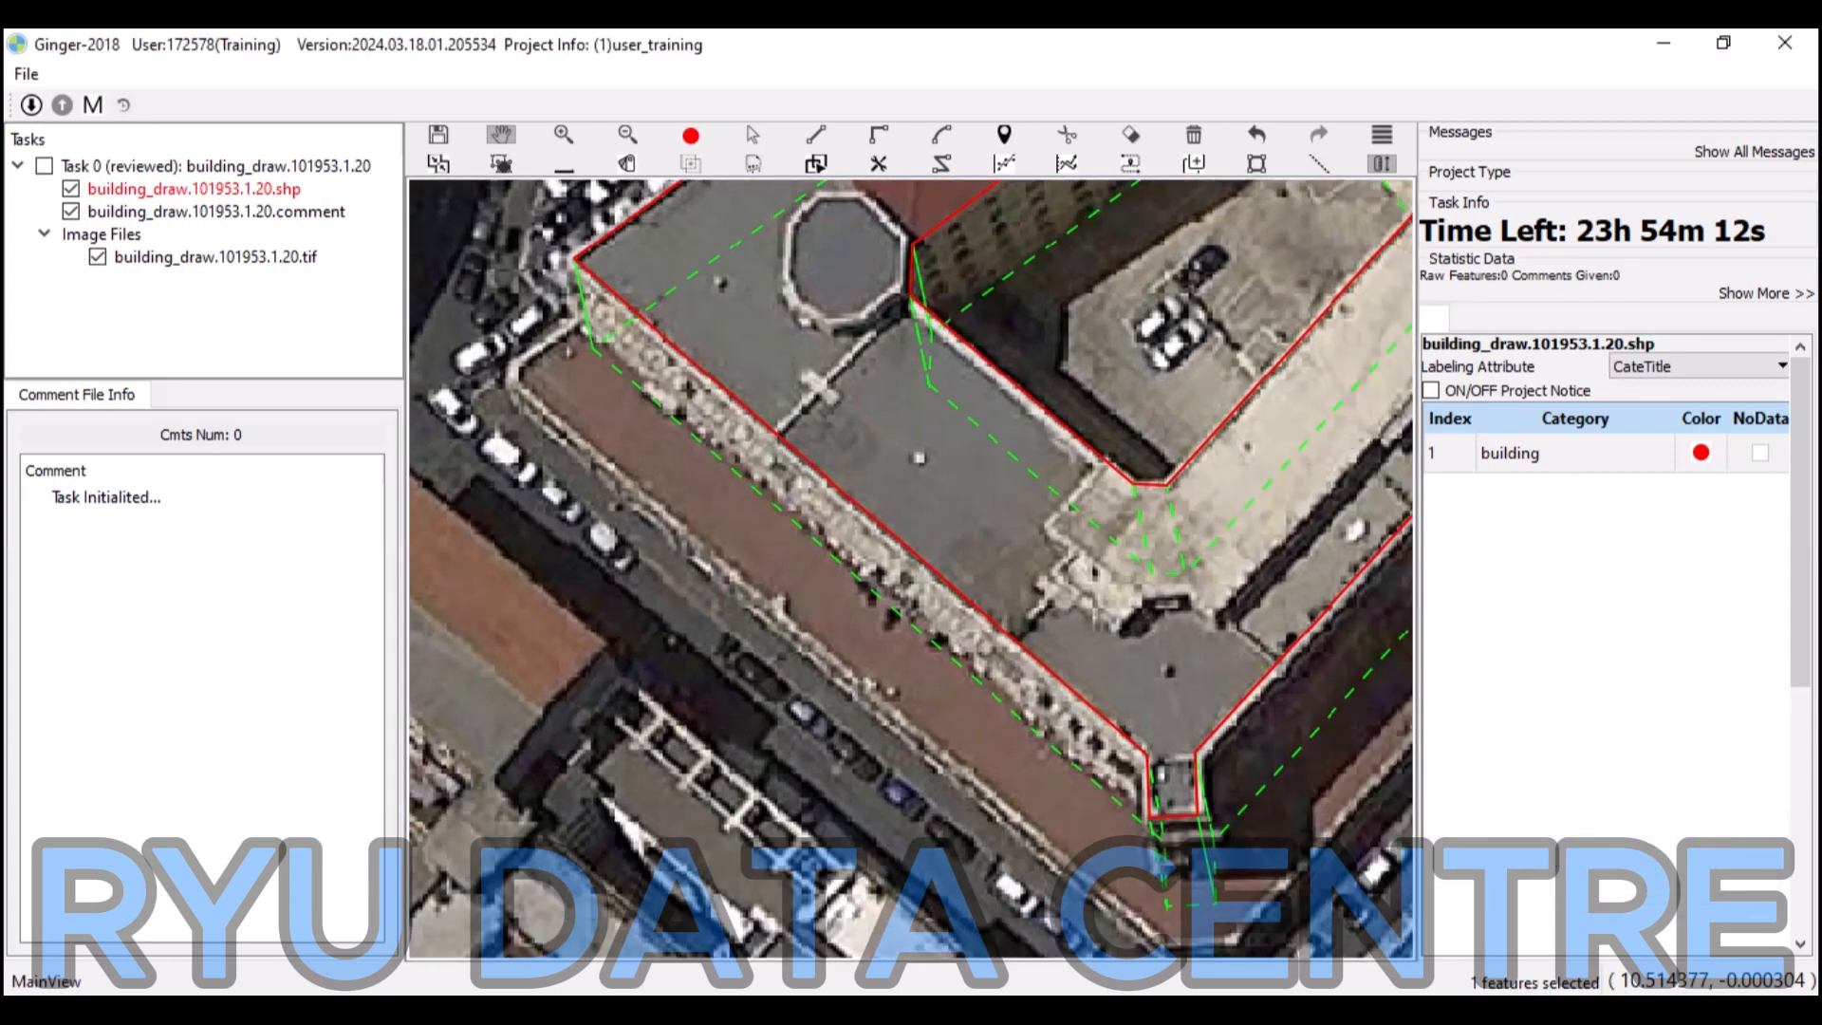
Start the lower terrace outline at the building's western corner and trace the wall base around the southern notch to the eastern corner.
key("Escape")
key("r")
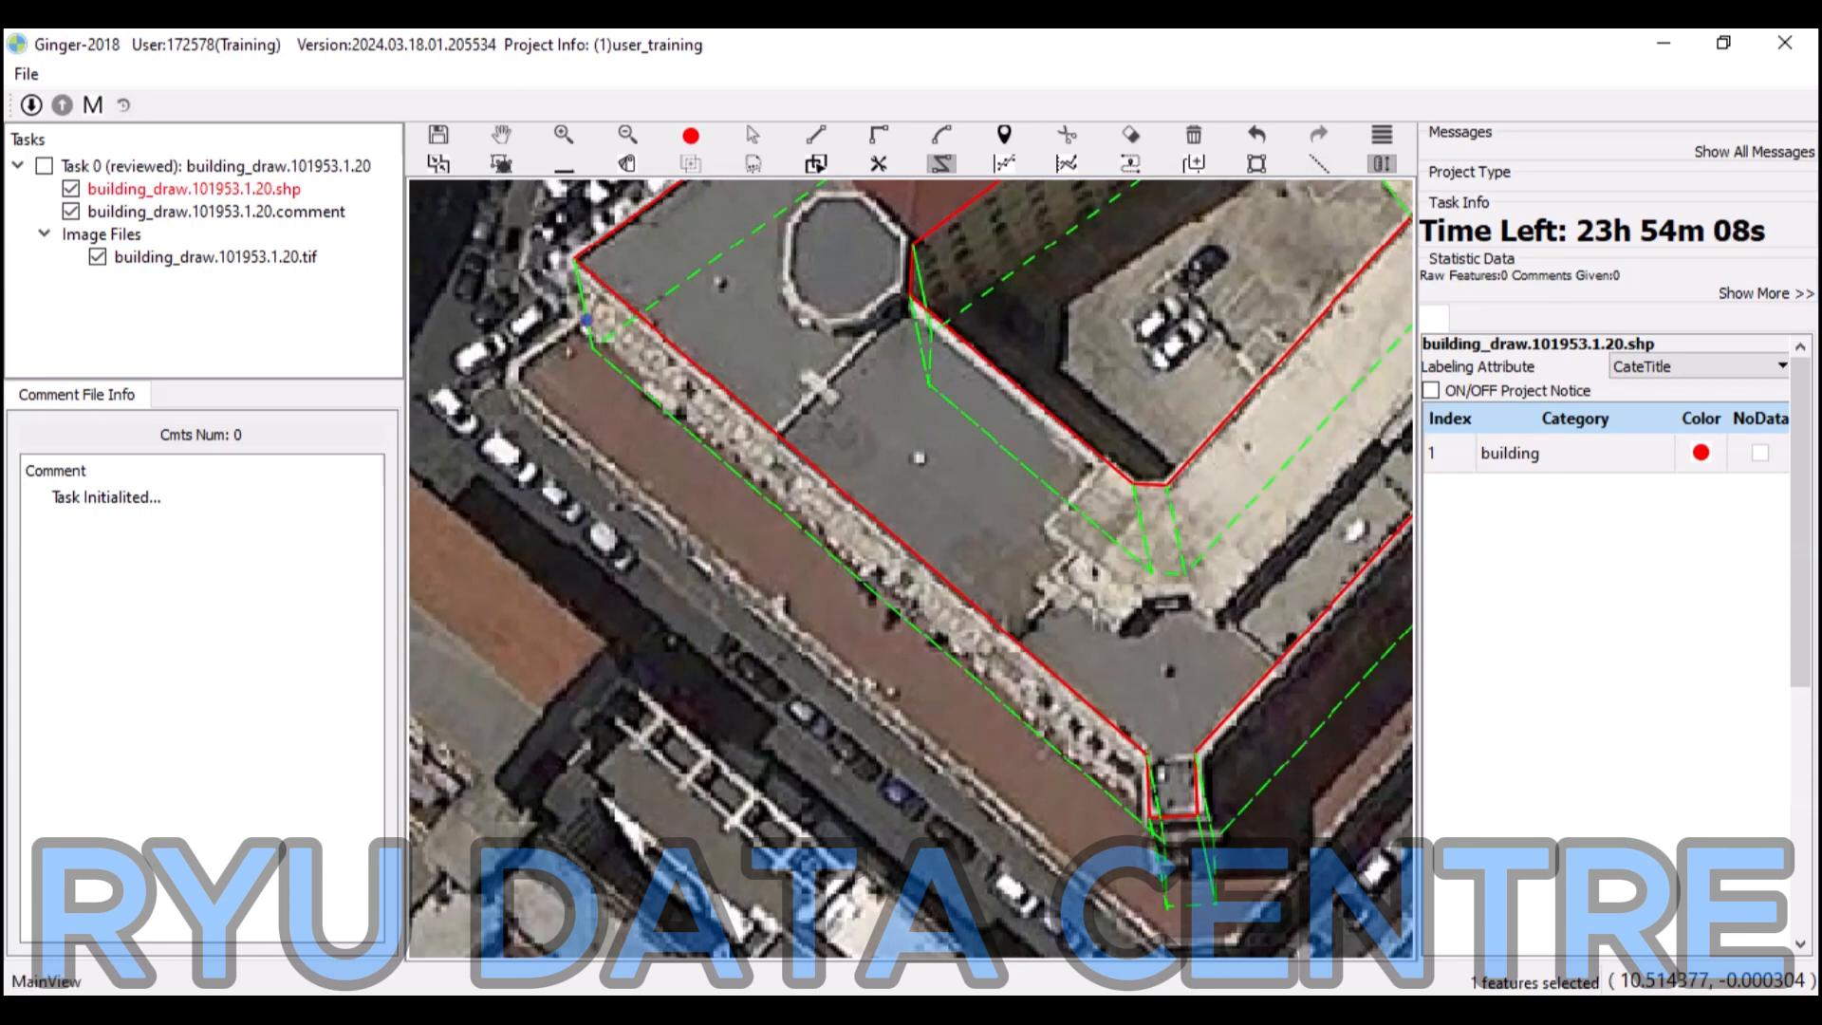
left_click(586, 321)
left_click(601, 333)
left_click_drag(1096, 578, 947, 634)
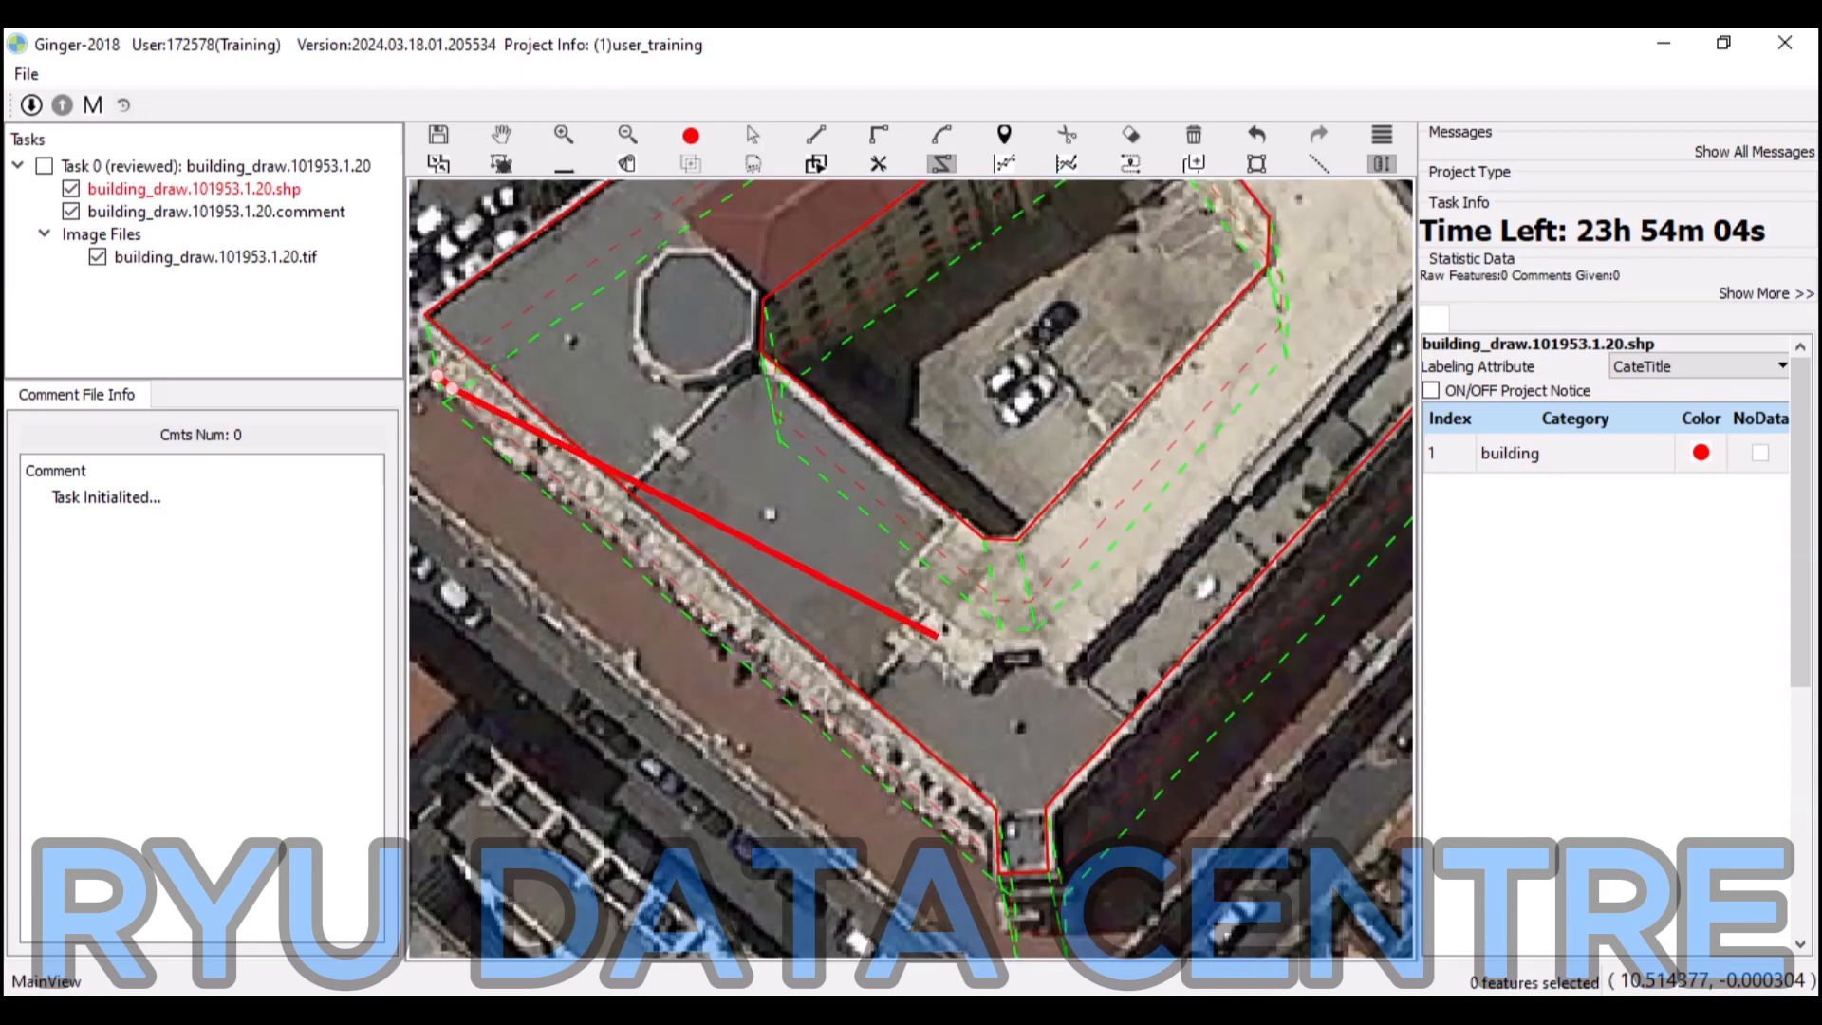
scroll(939, 636, "down", 1)
left_click_drag(953, 531, 748, 611)
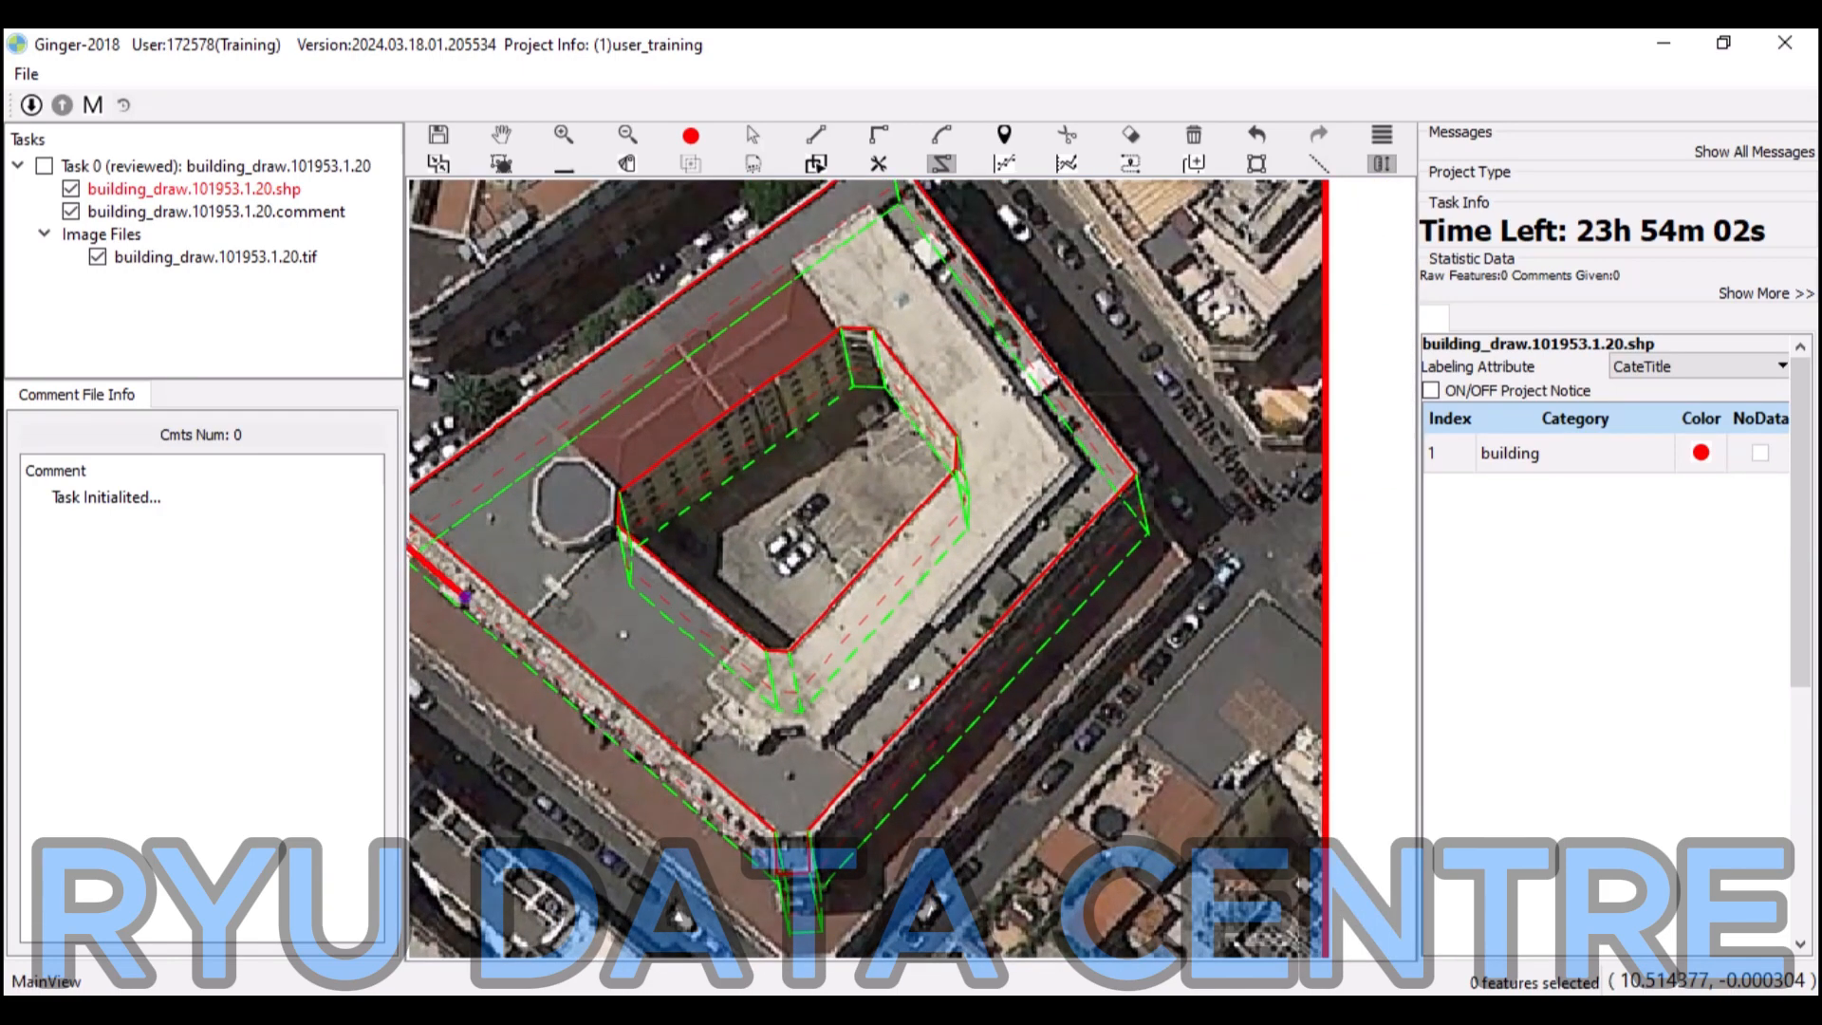
left_click_drag(457, 589, 556, 551)
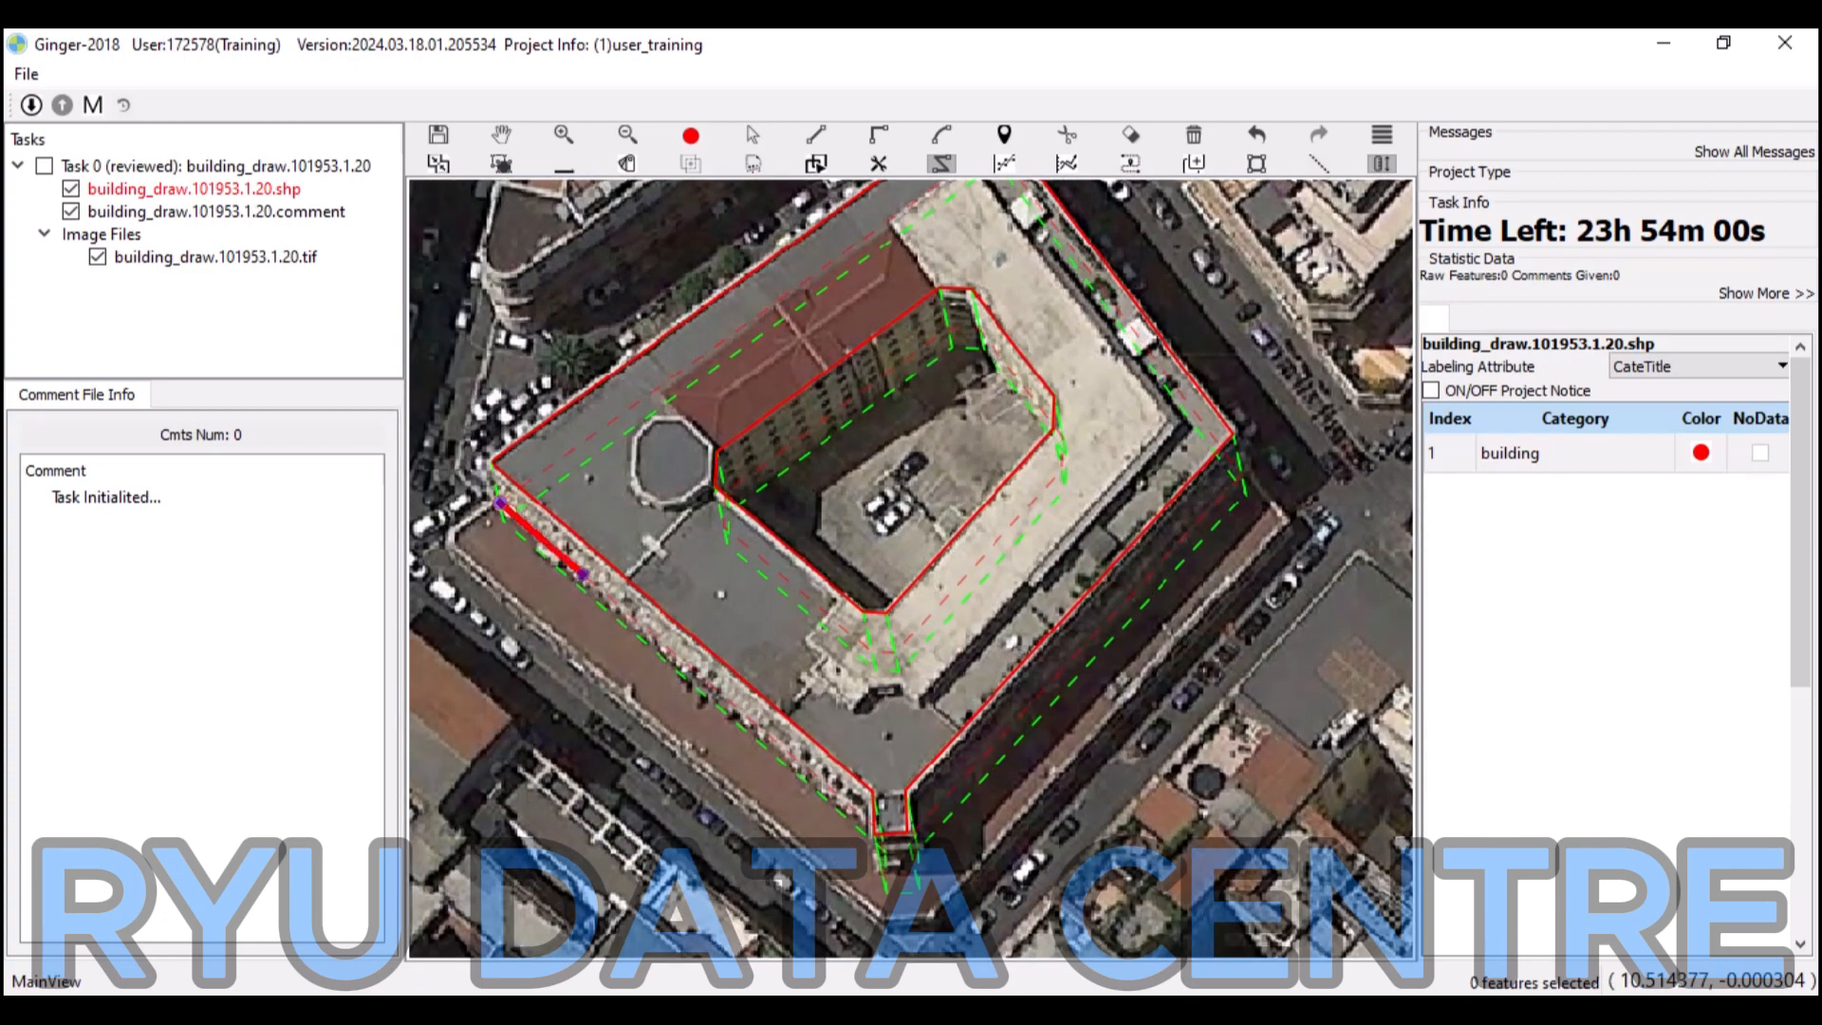
left_click_drag(958, 560, 614, 640)
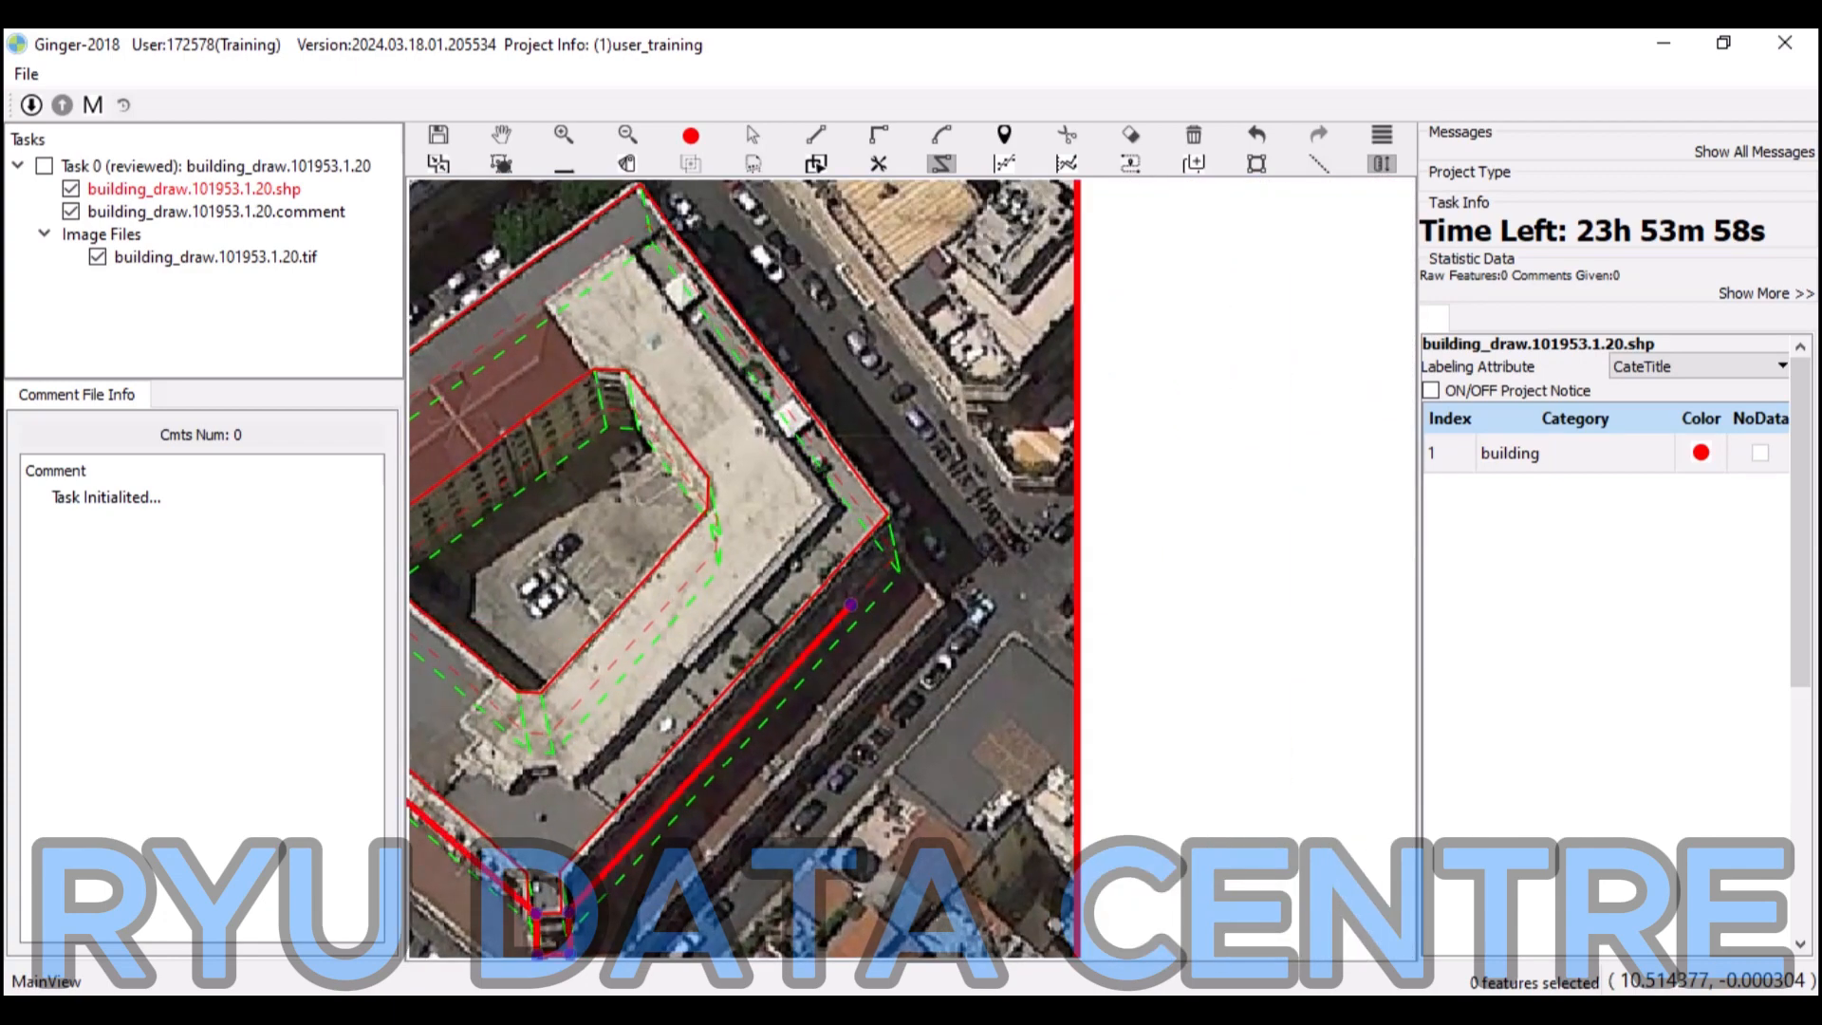
scroll(851, 605, "up", 2)
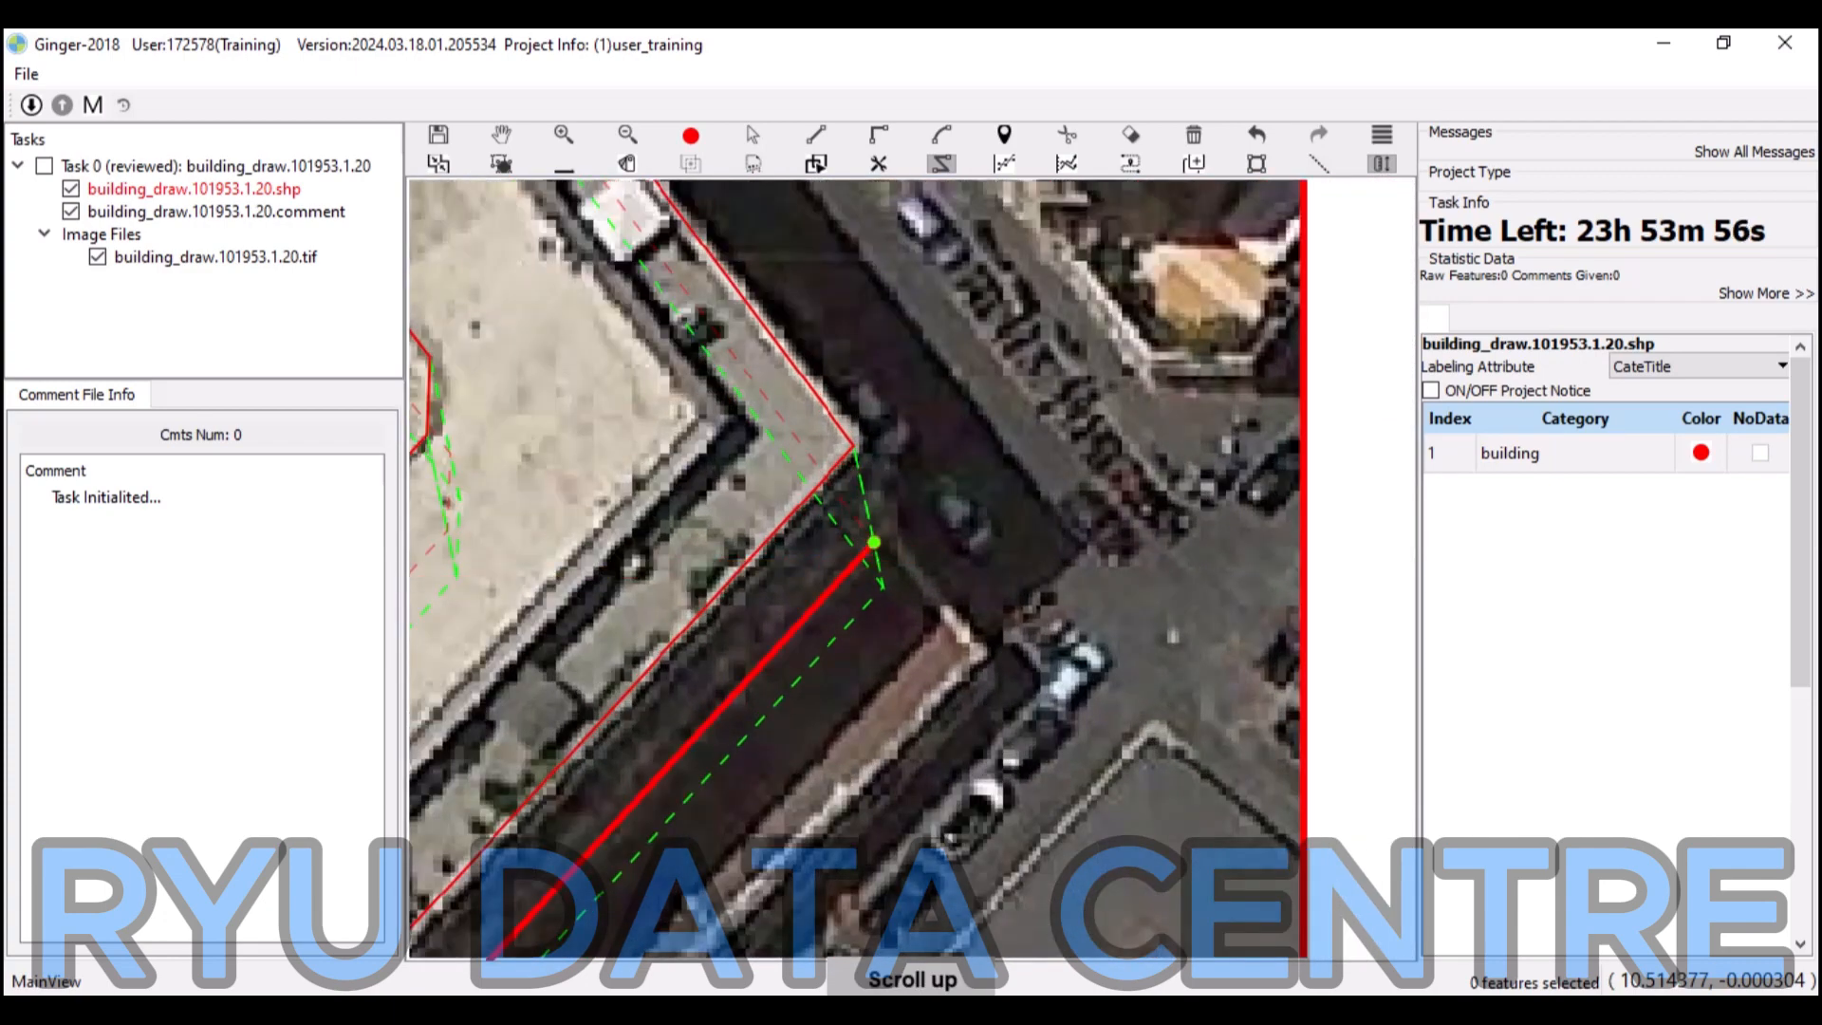
left_click(874, 543)
Trace the terrace's outer edge from the building's eastern corner along the south-eastern street to both vertices of its southern tip.
key("r")
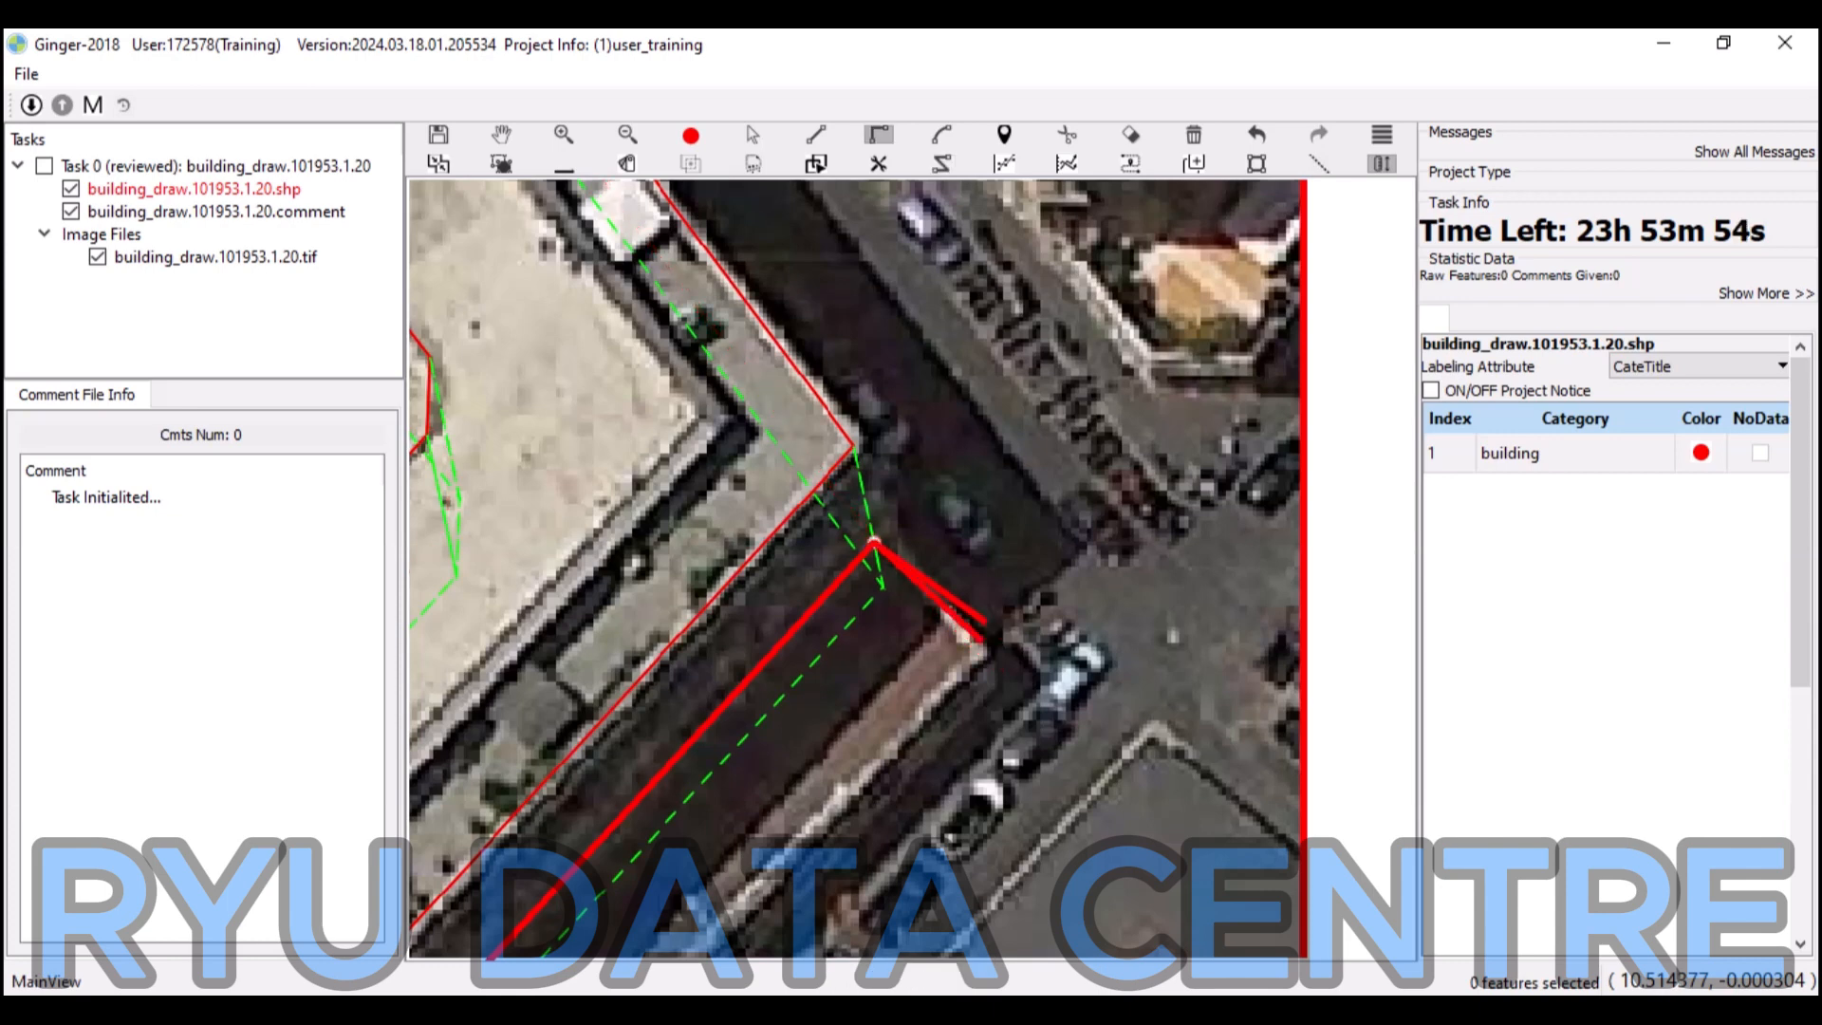
key("l")
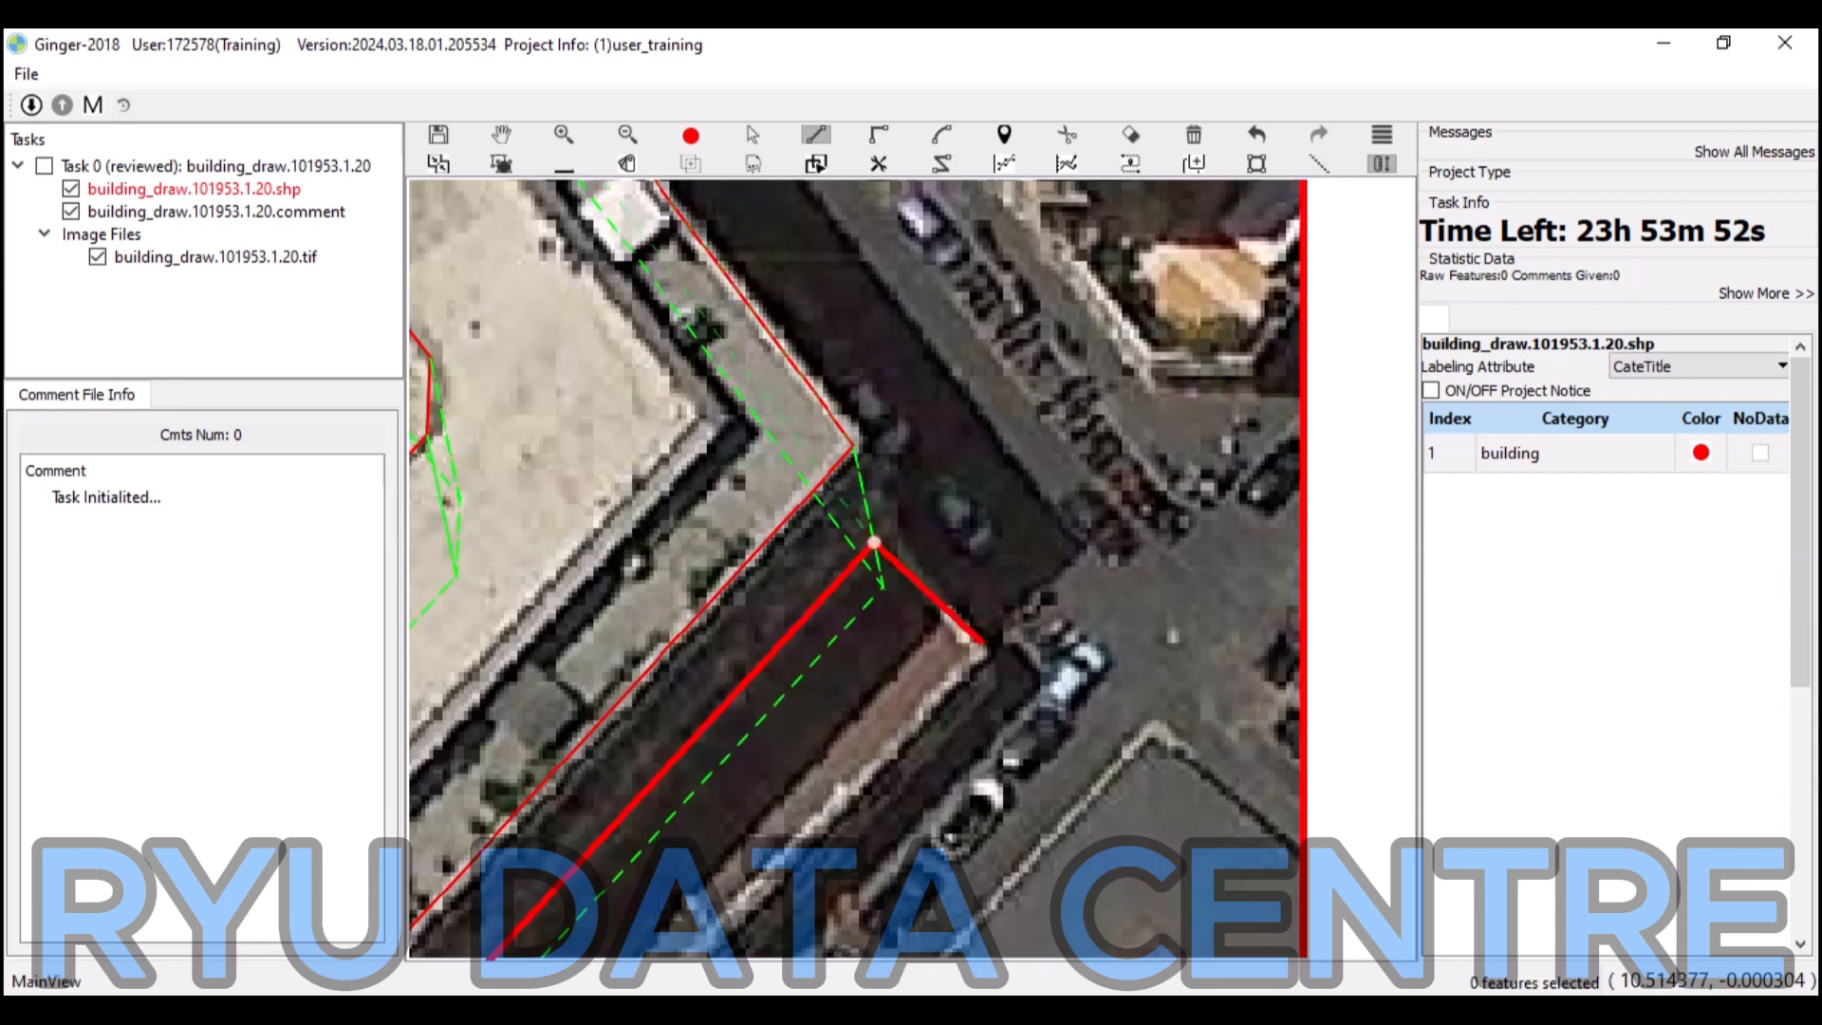
left_click(983, 652)
key("t")
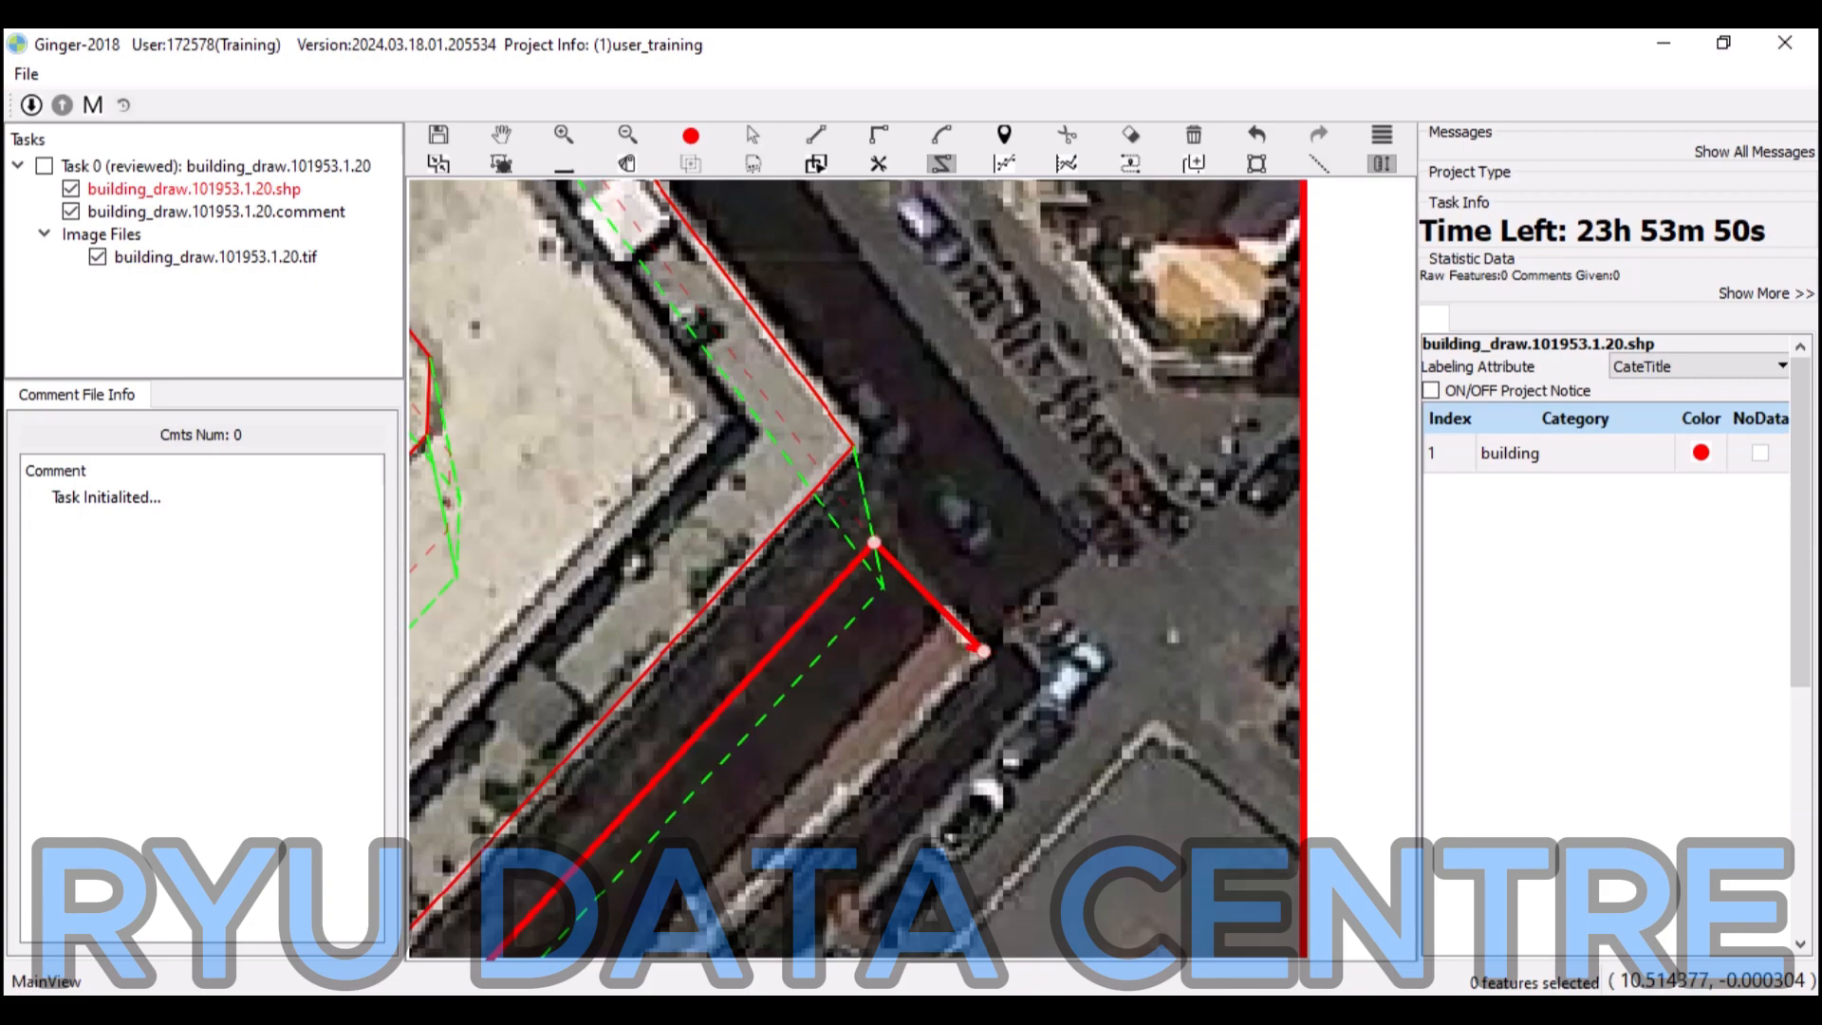
scroll(987, 652, "down", 1)
left_click_drag(790, 542, 882, 218)
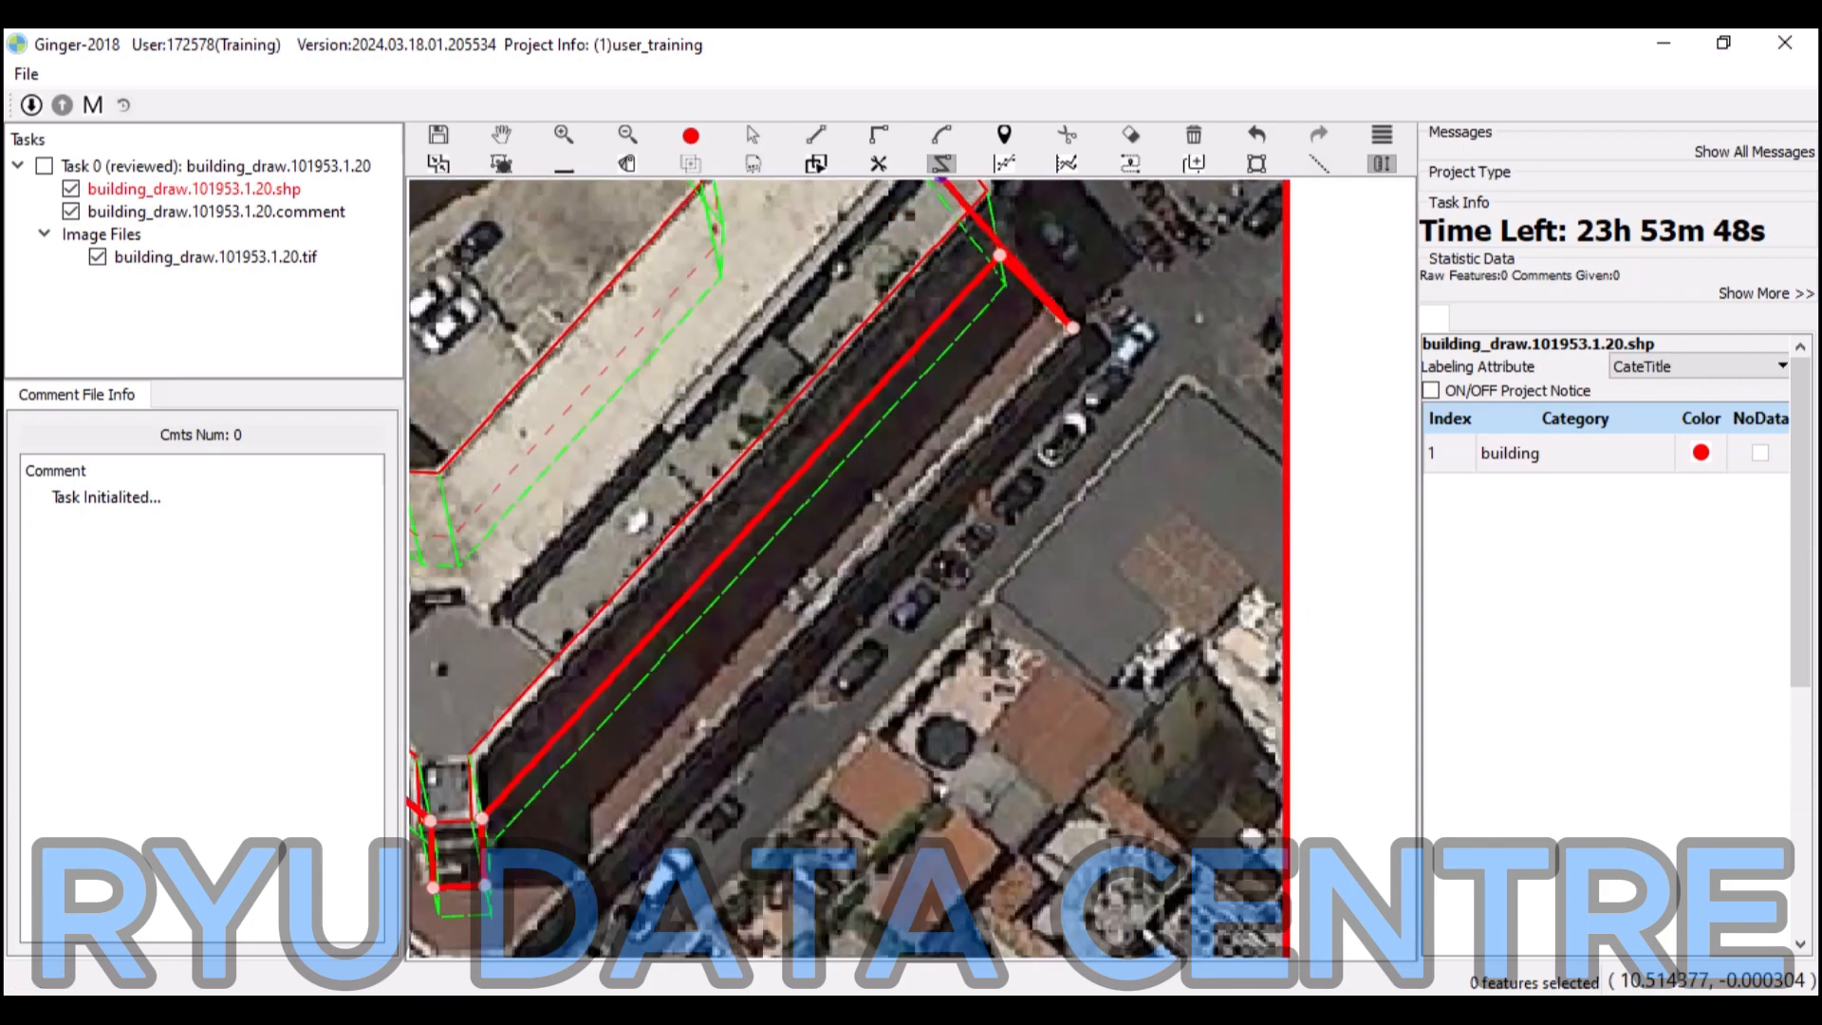
left_click_drag(704, 730, 958, 374)
left_click(764, 594)
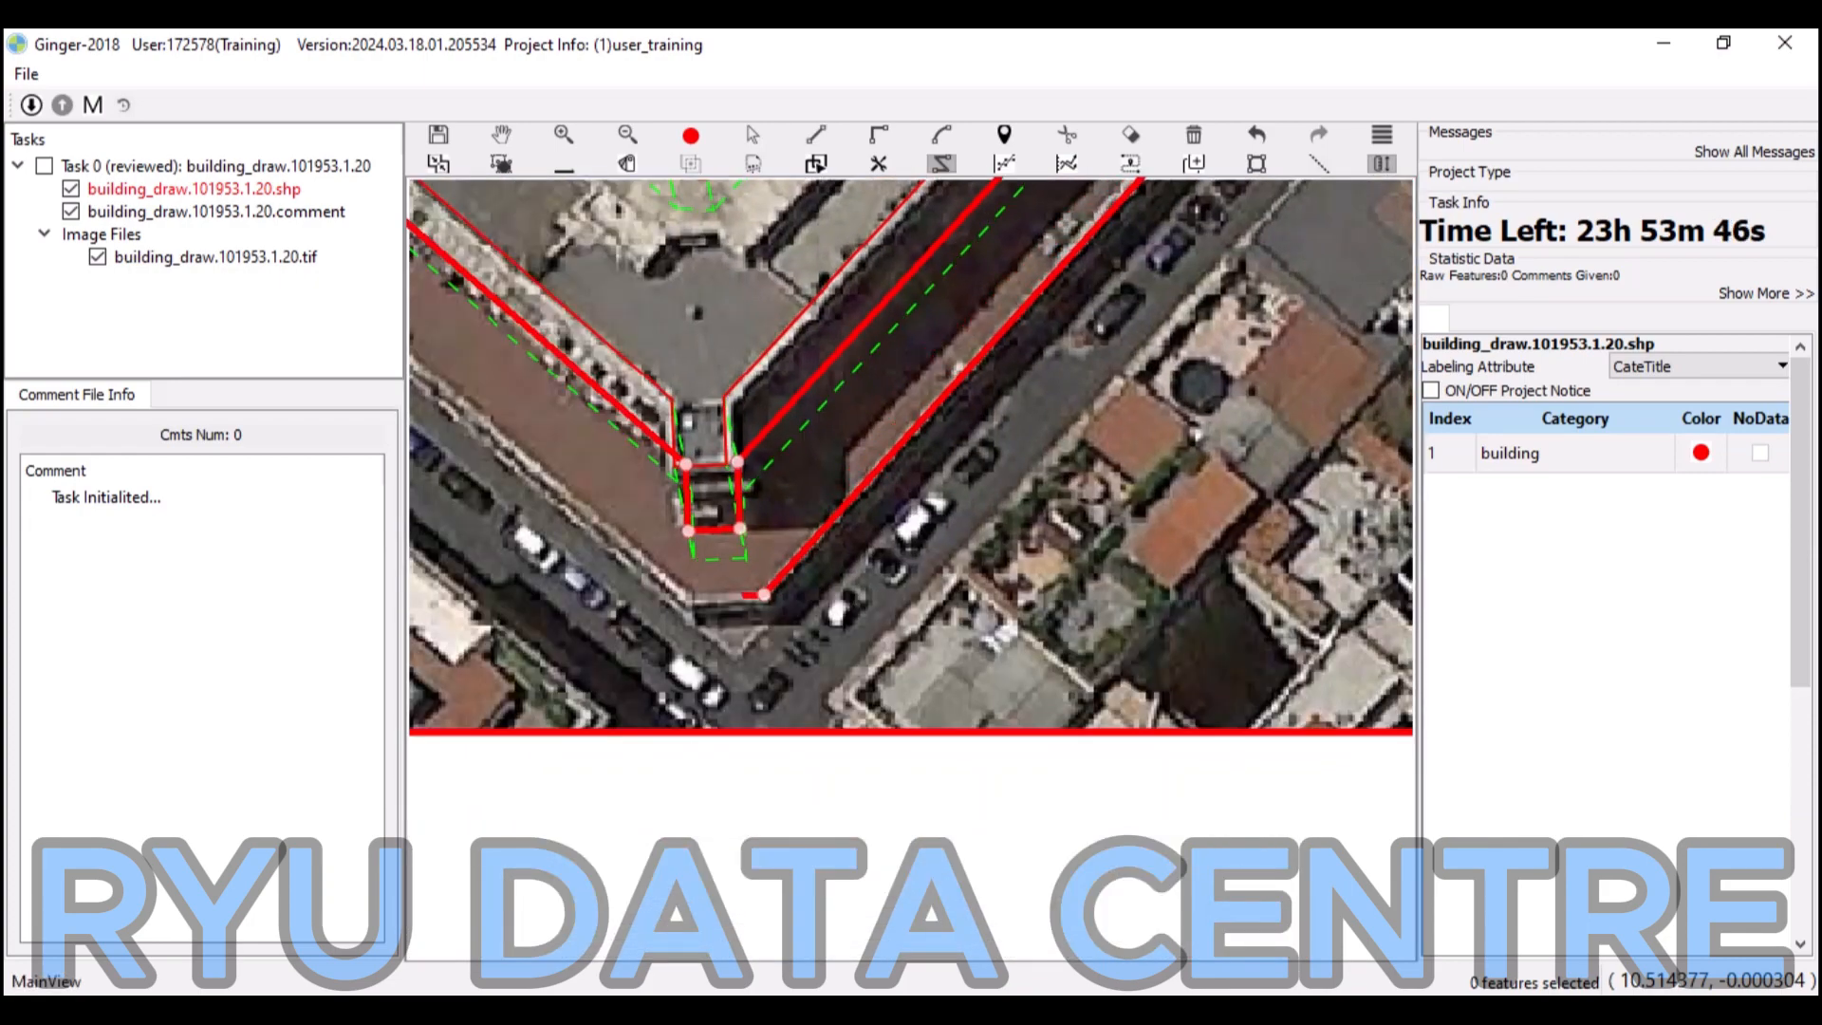
left_click(691, 599)
Continue the terrace outline along the south-western street edge to its western corner and close the polygon at its starting point.
left_click_drag(670, 552, 1039, 735)
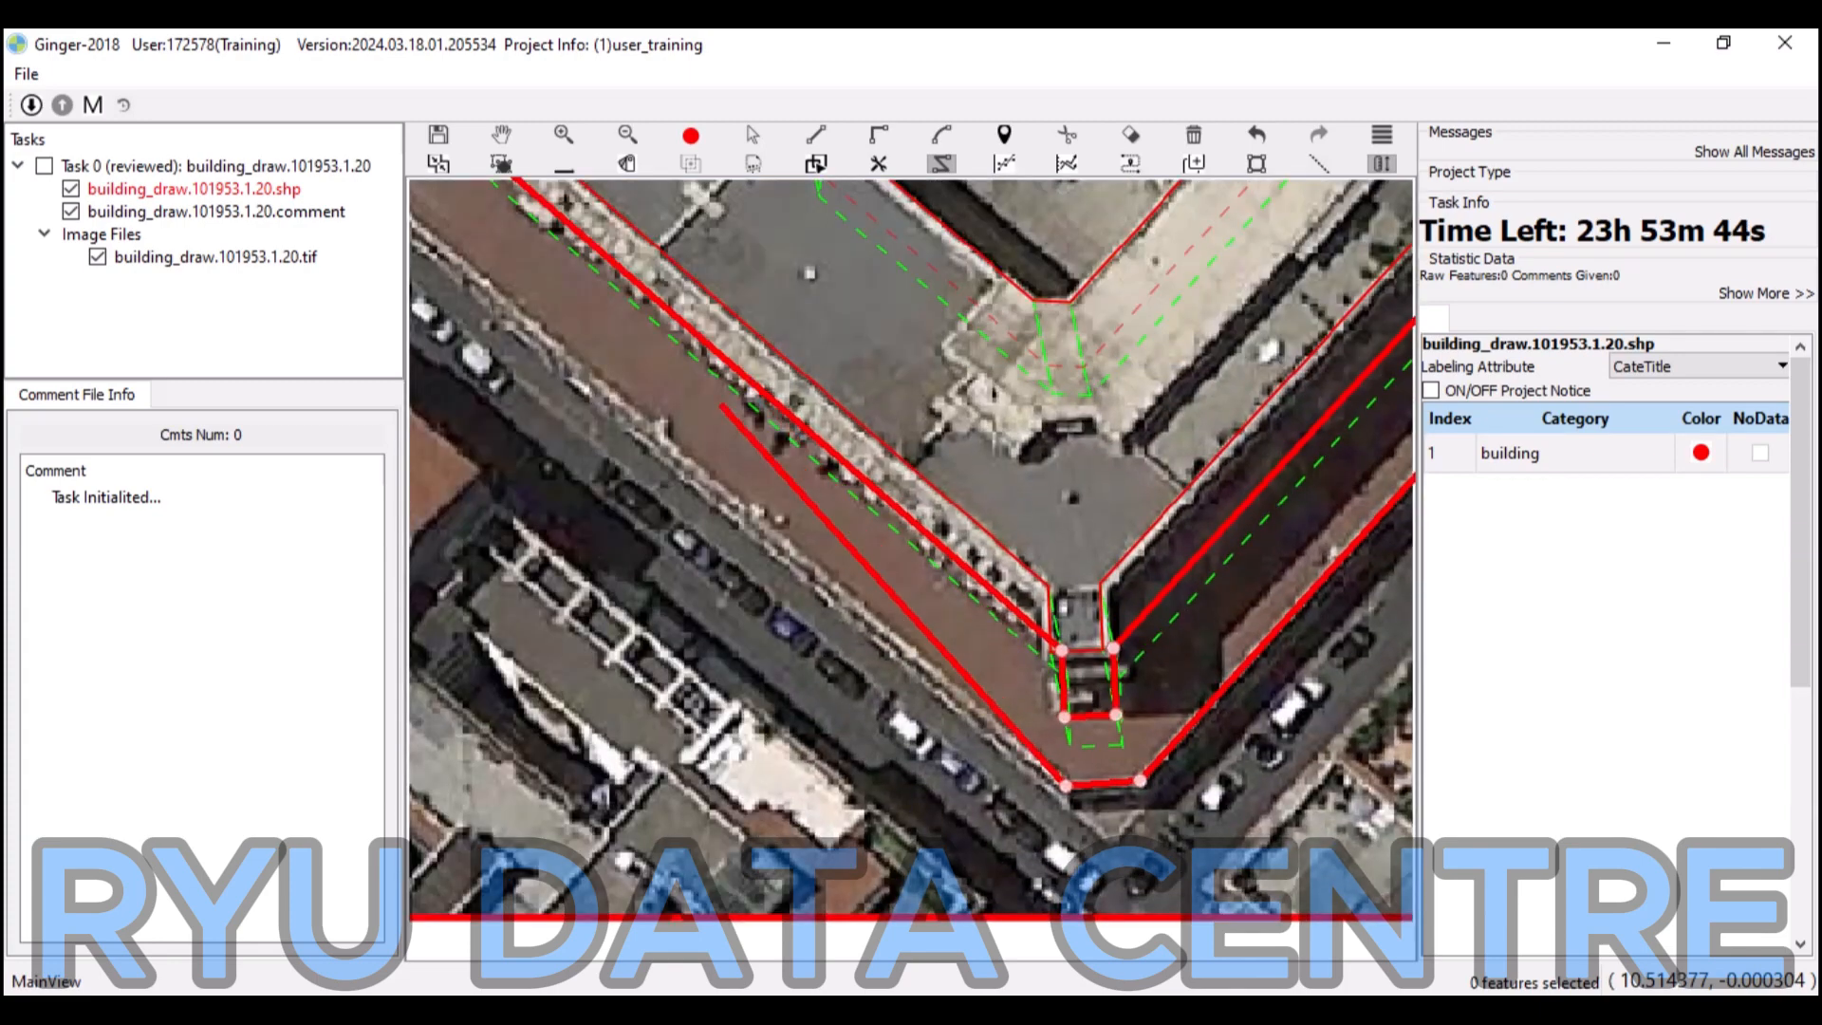
left_click_drag(685, 483, 809, 643)
scroll(833, 610, "down", 1)
scroll(615, 474, "up", 1)
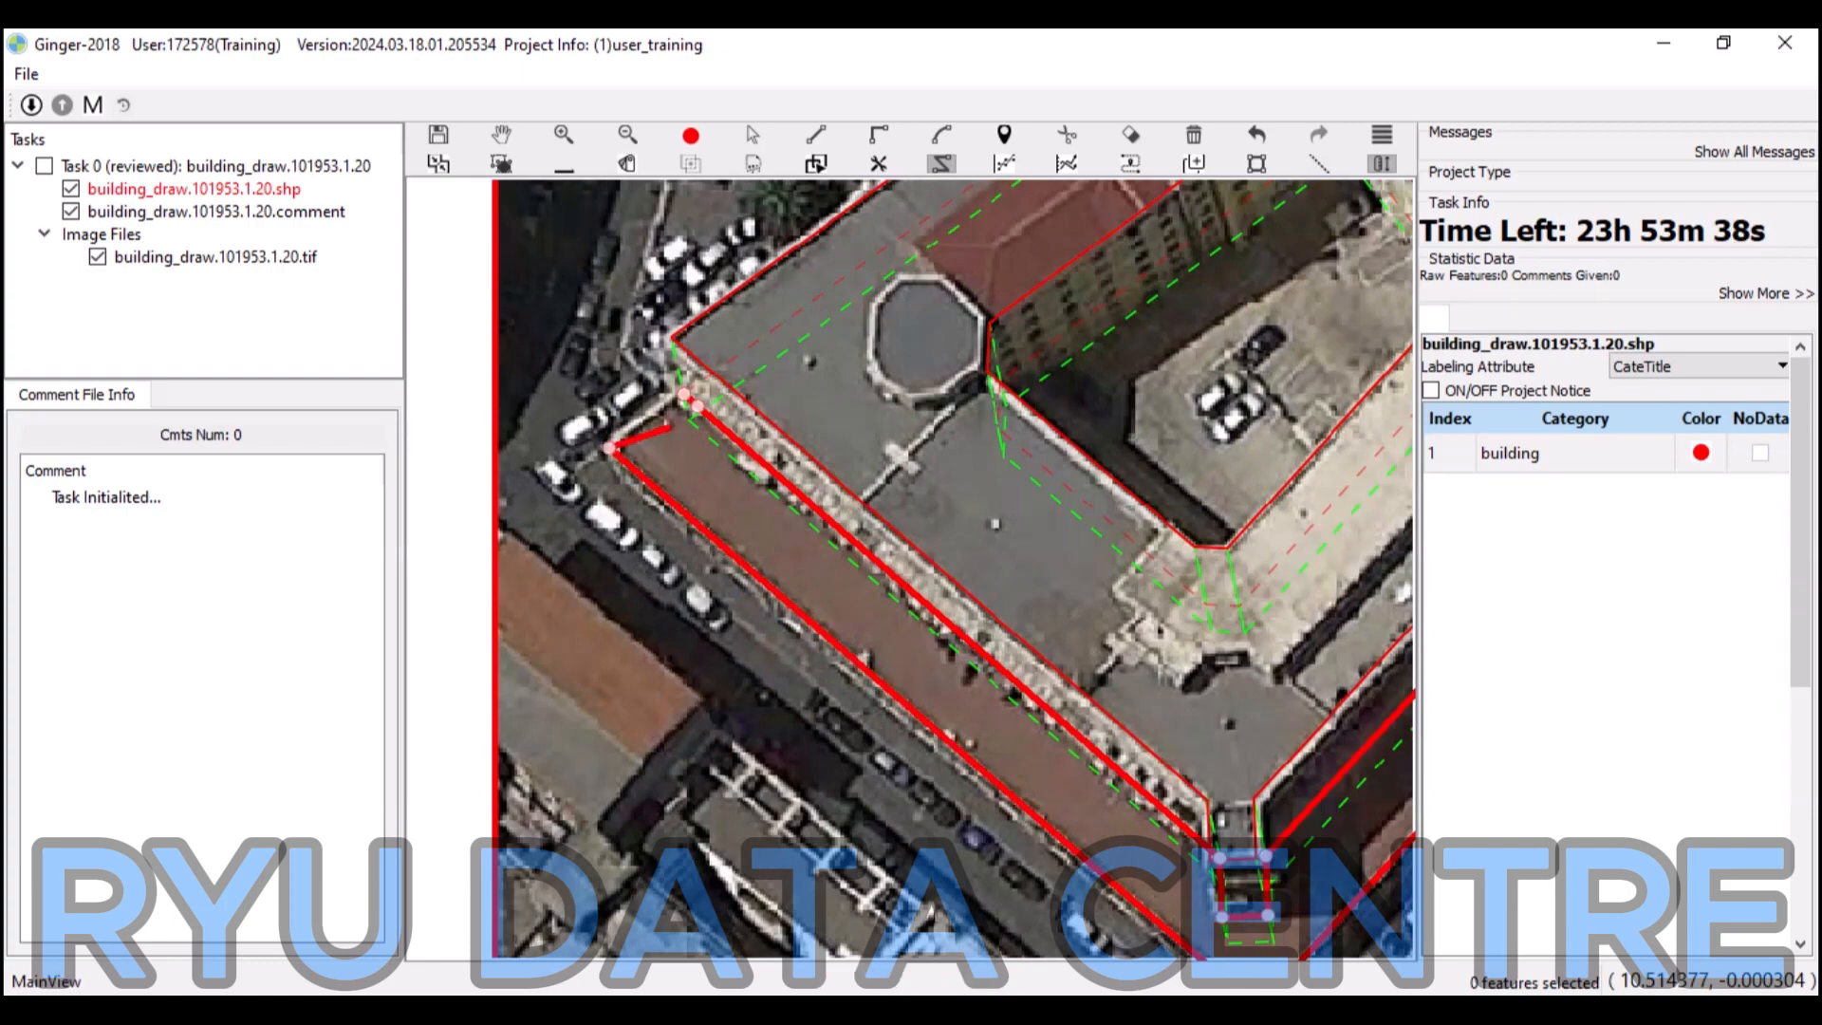
left_click(683, 395)
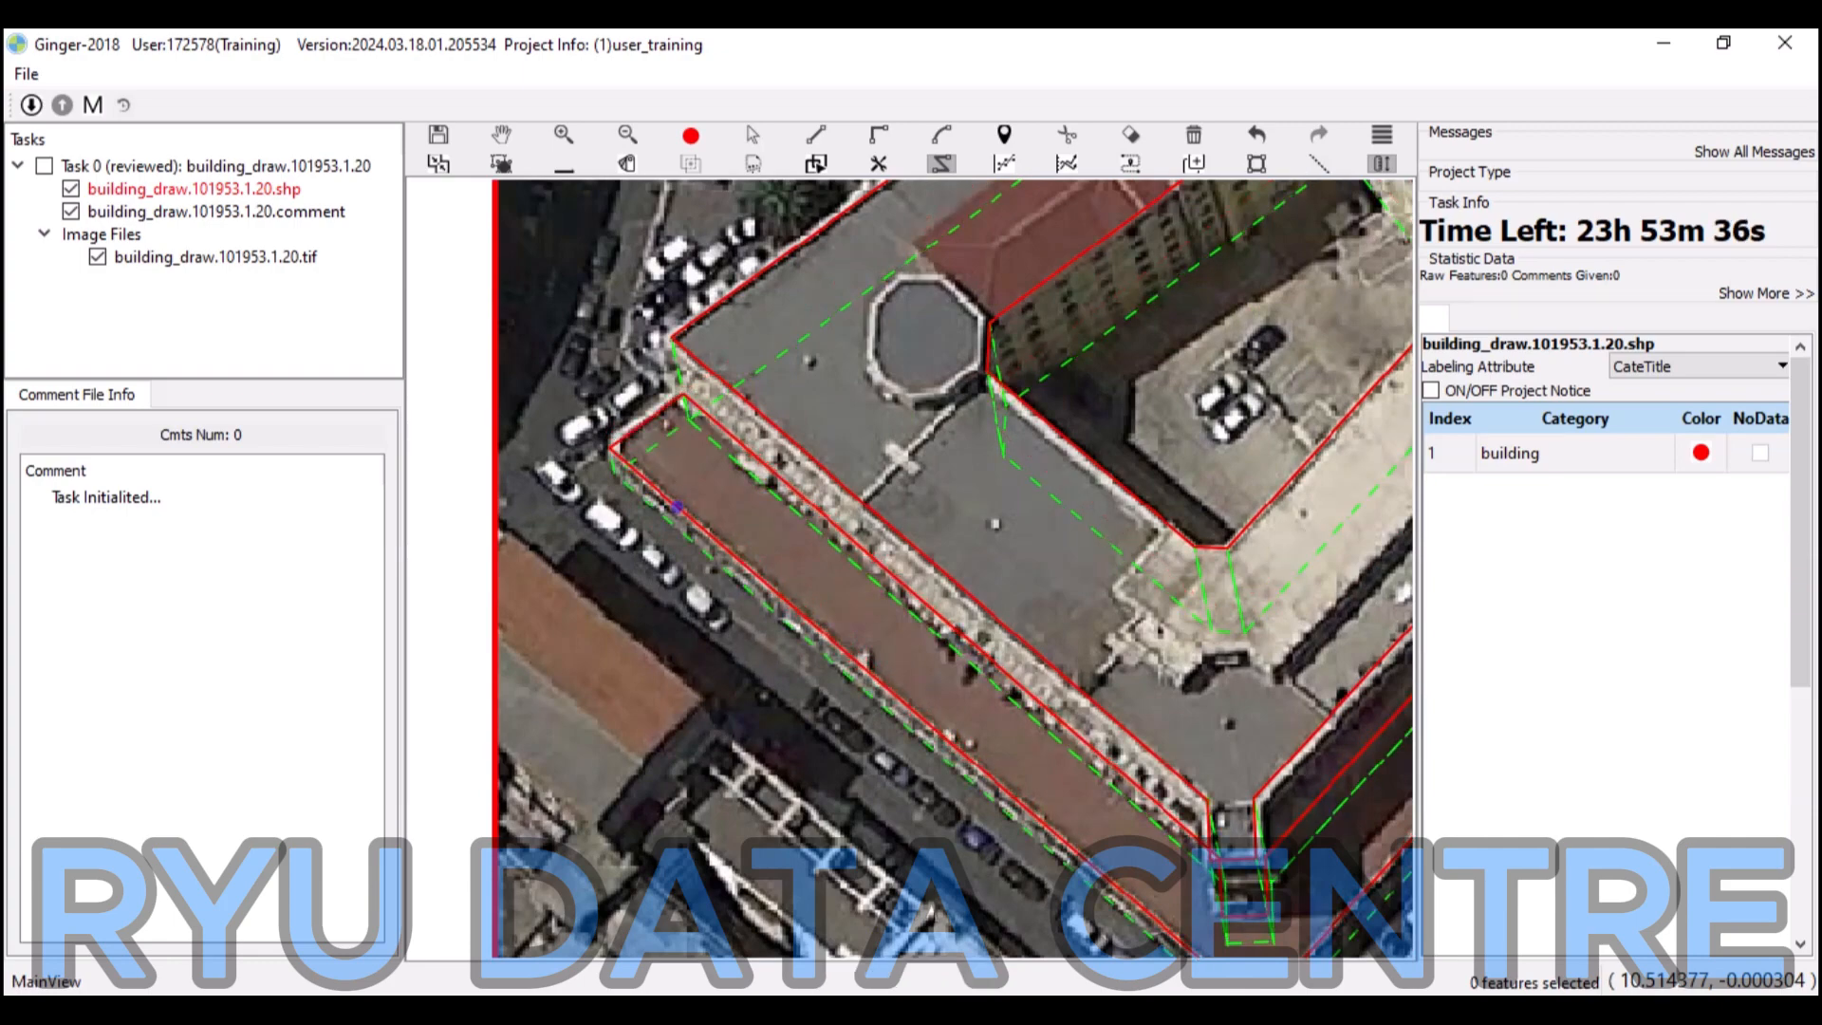
key("Escape")
Examine the finished terrace polygon and its dashed offset outline along the street sides and around the courtyard.
scroll(677, 508, "down", 2)
mouse_move(987, 698)
left_mouse_down()
mouse_move(946, 505)
mouse_move(1119, 600)
mouse_move(1252, 833)
left_mouse_up()
scroll(946, 505, "up", 3)
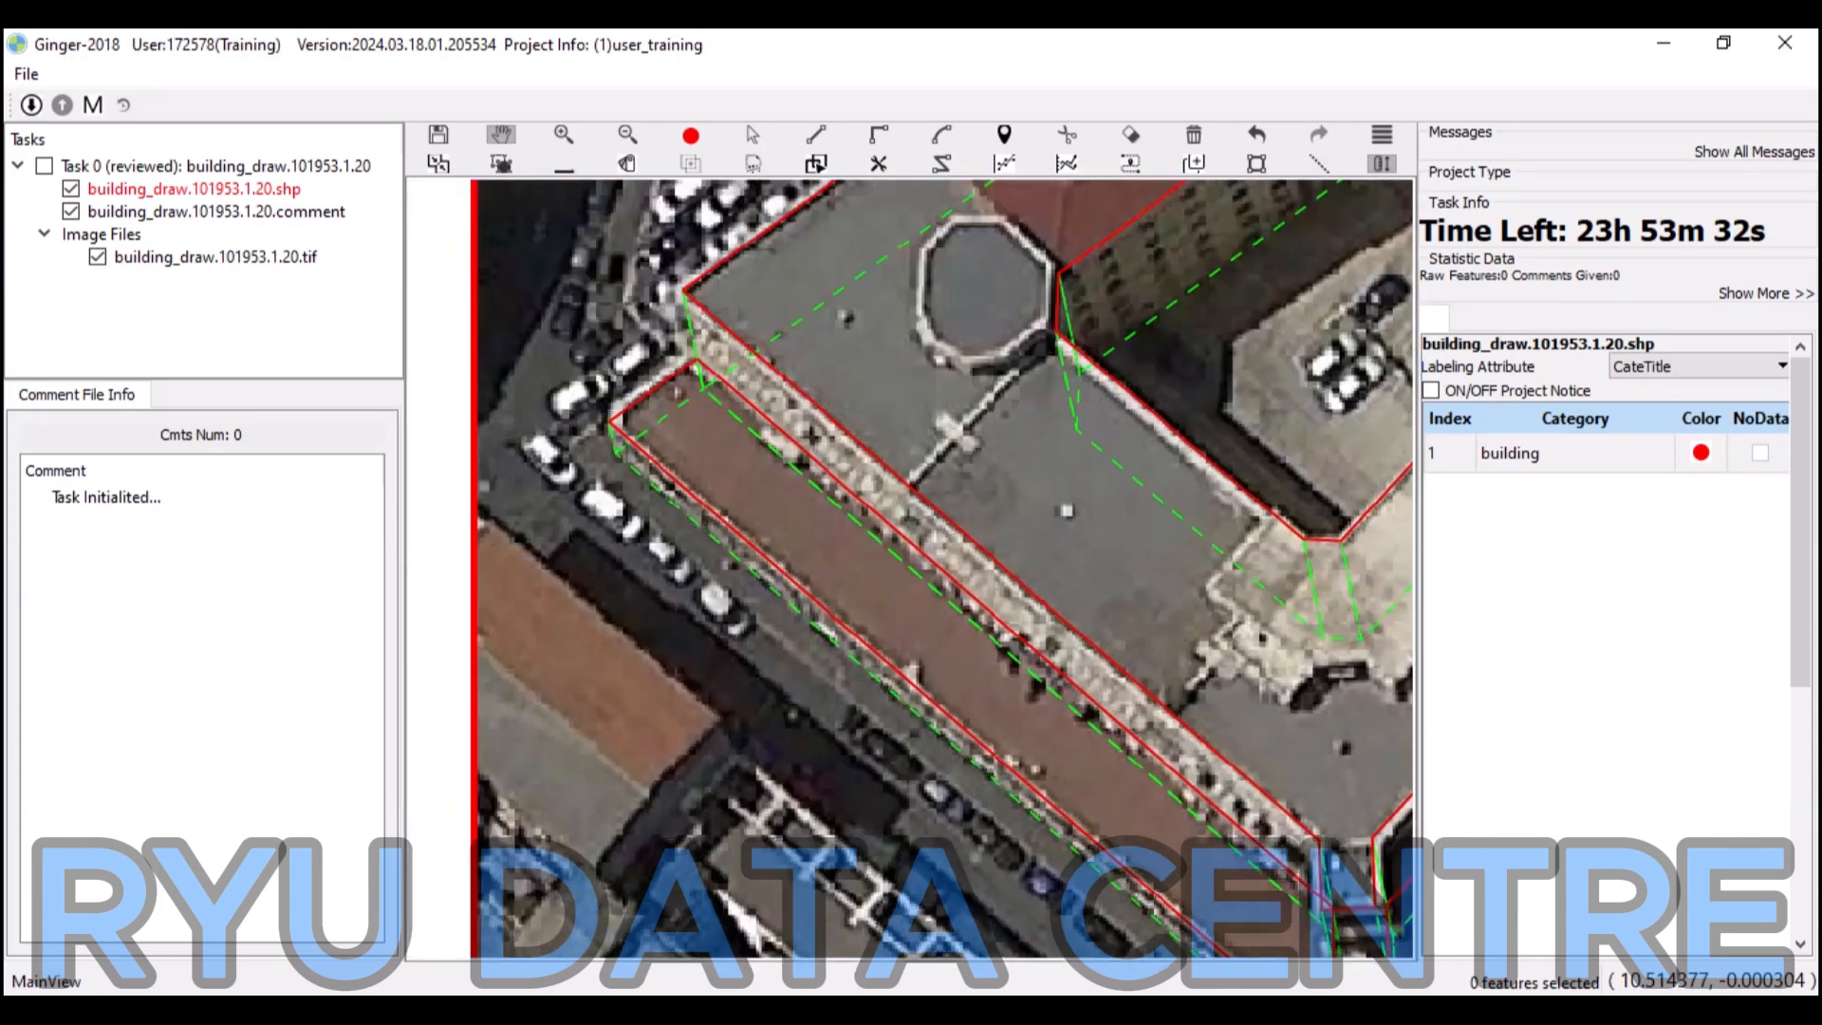
scroll(911, 569, "down", 3)
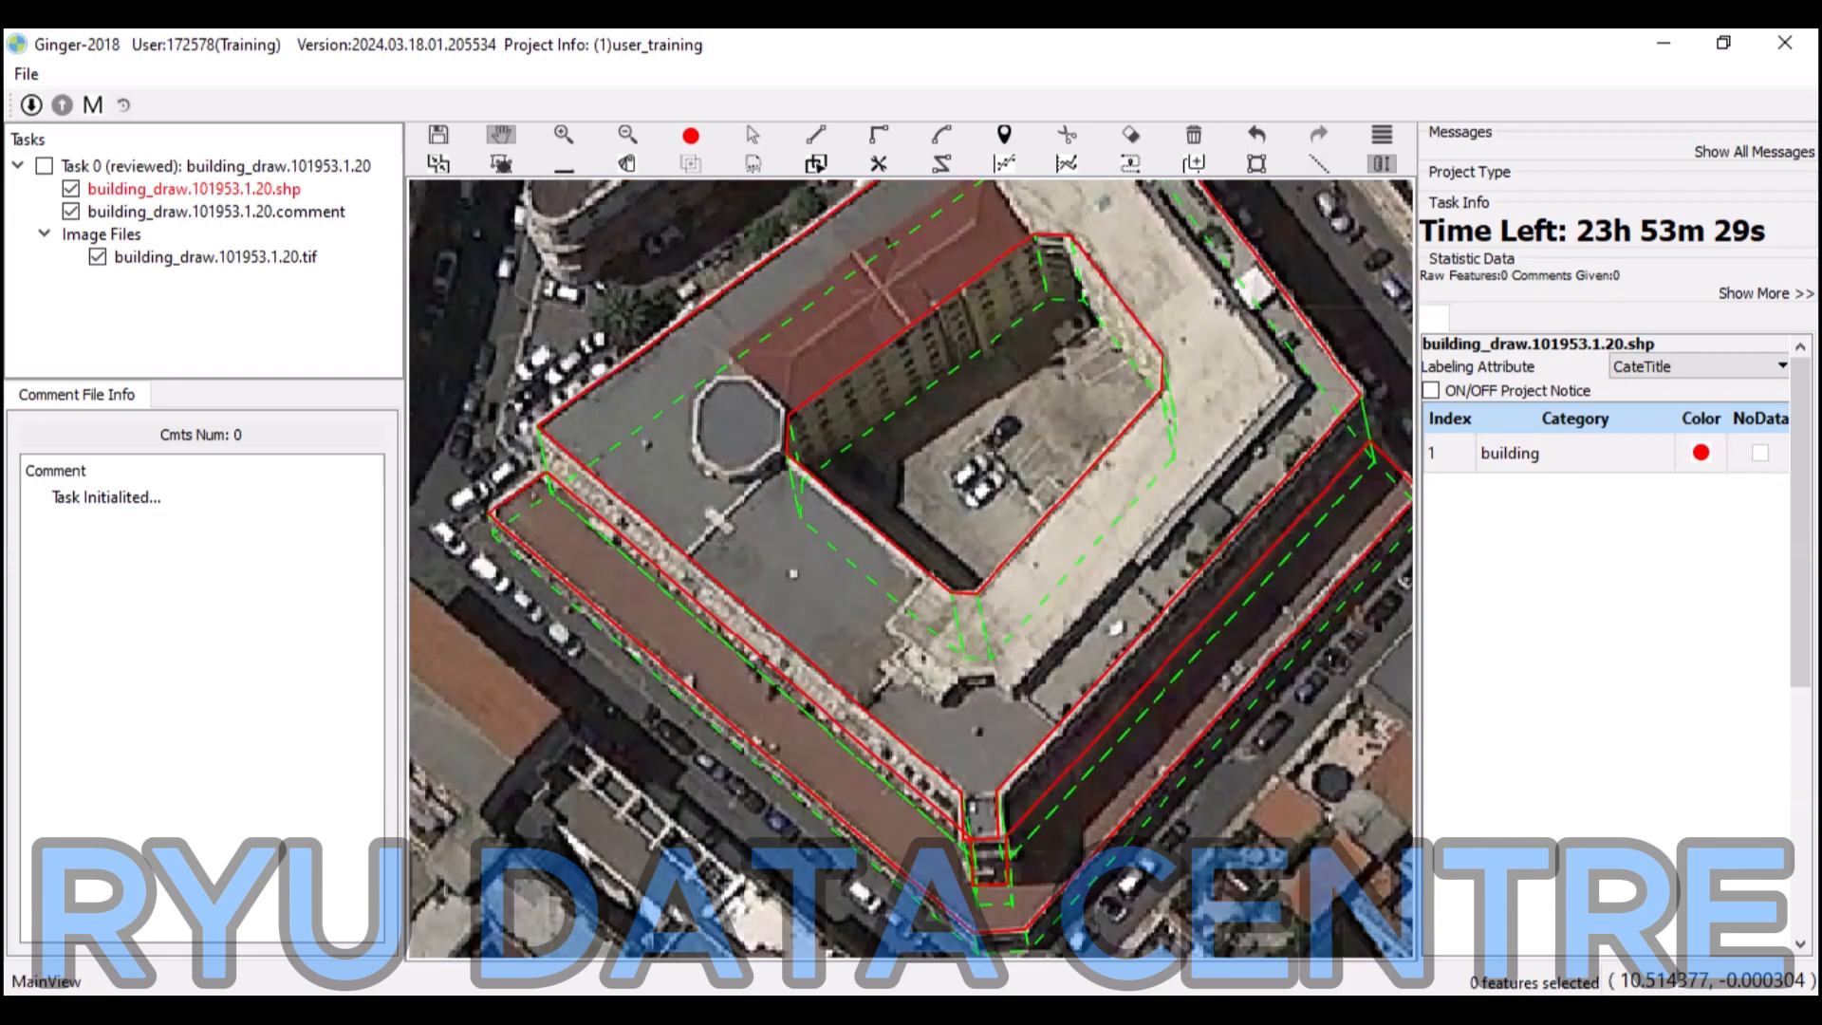
left_click_drag(958, 500, 864, 638)
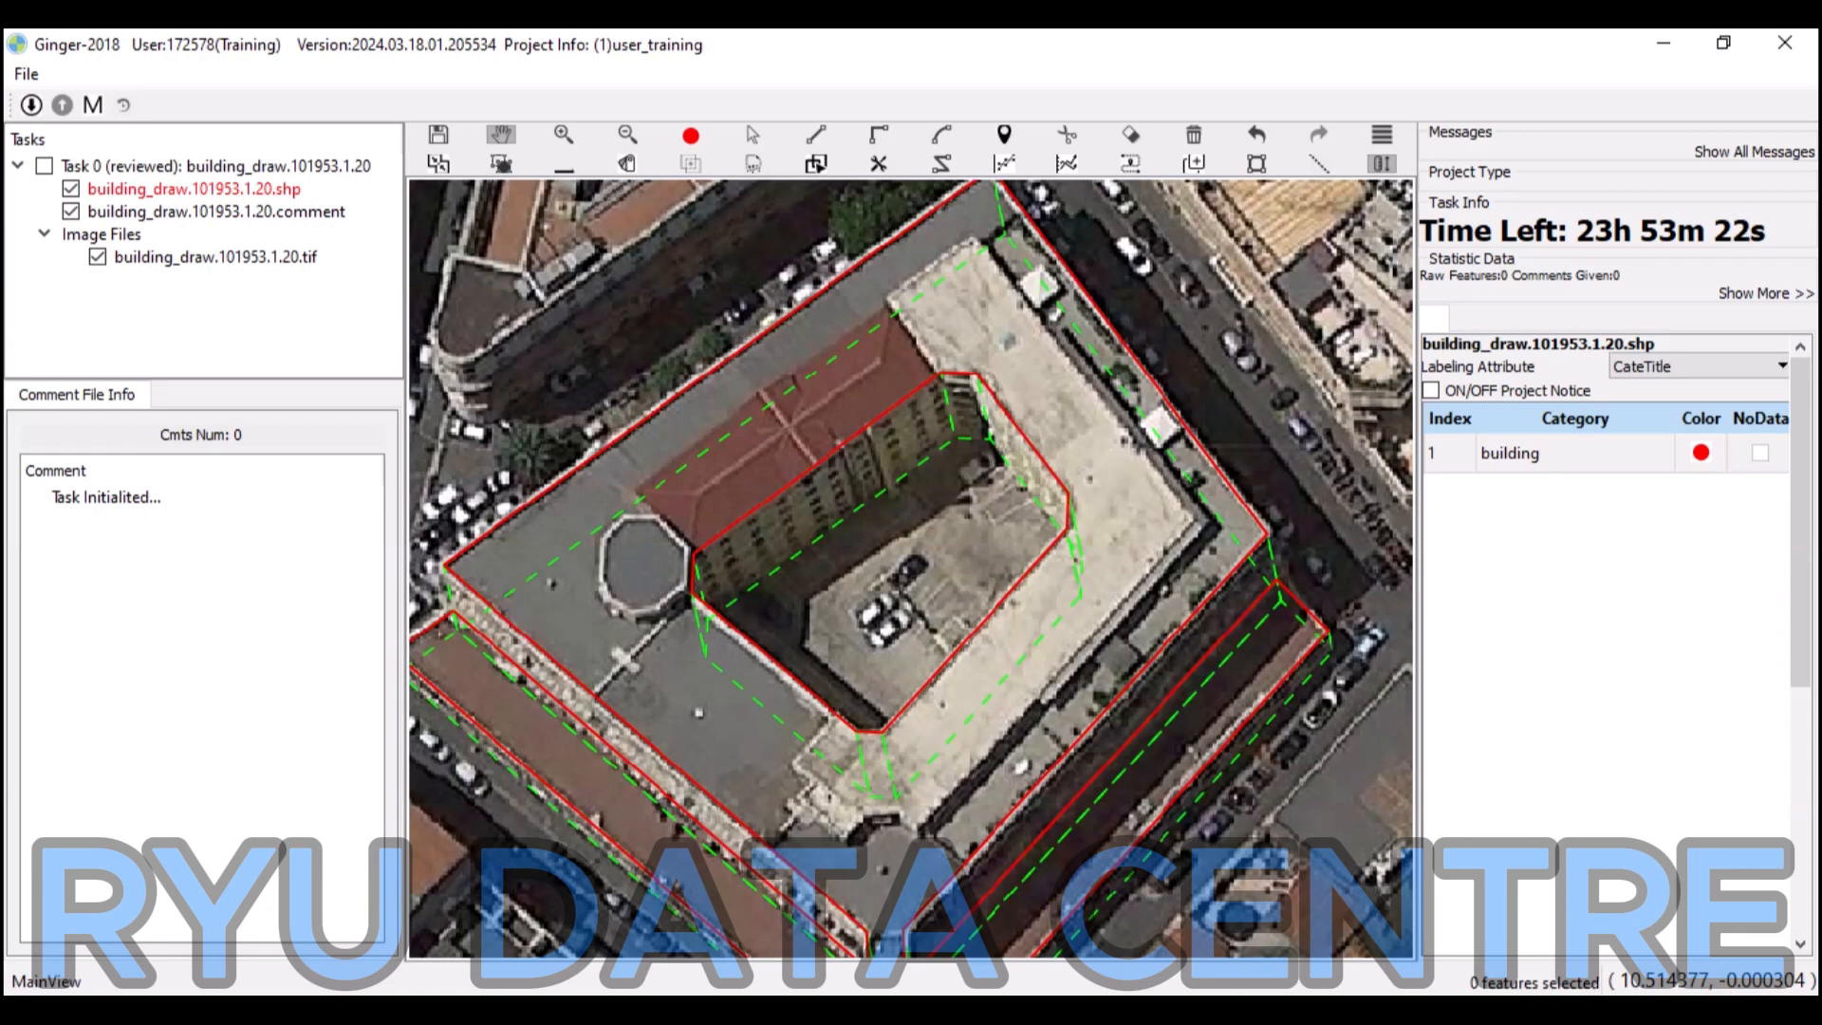
scroll(981, 578, "up", 1)
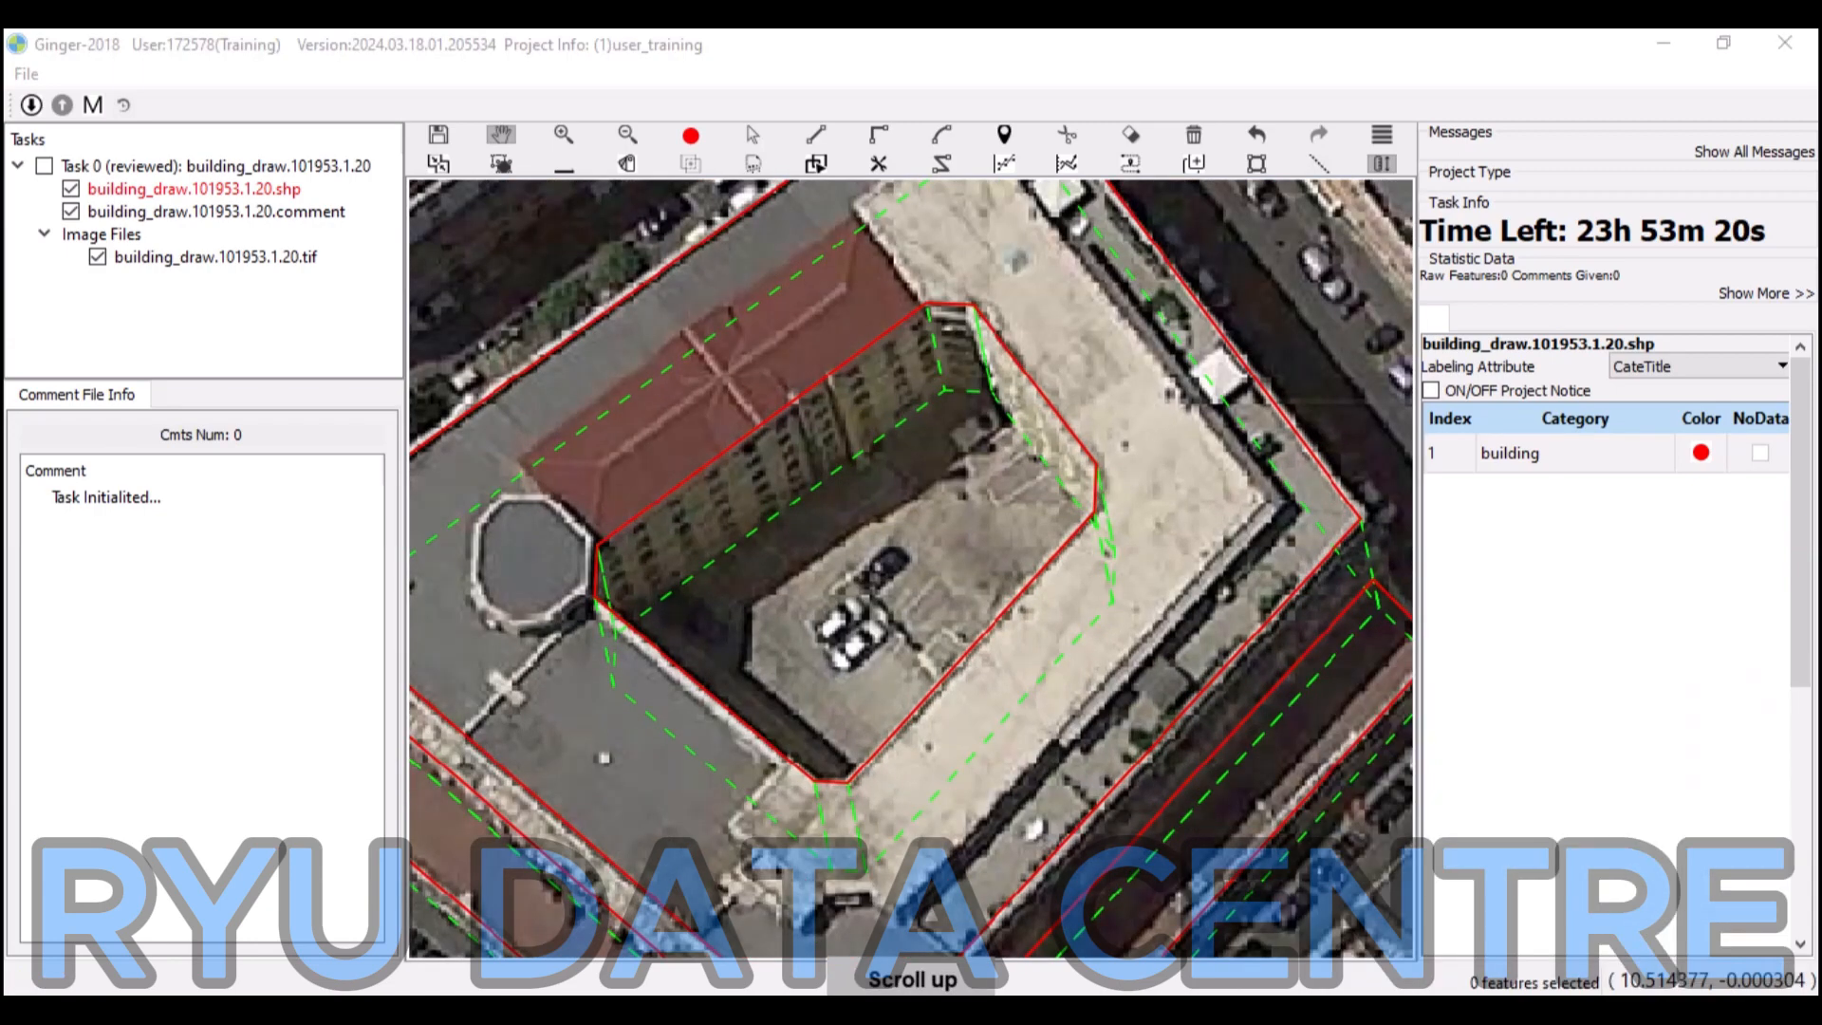
left_click_drag(981, 578, 1001, 535)
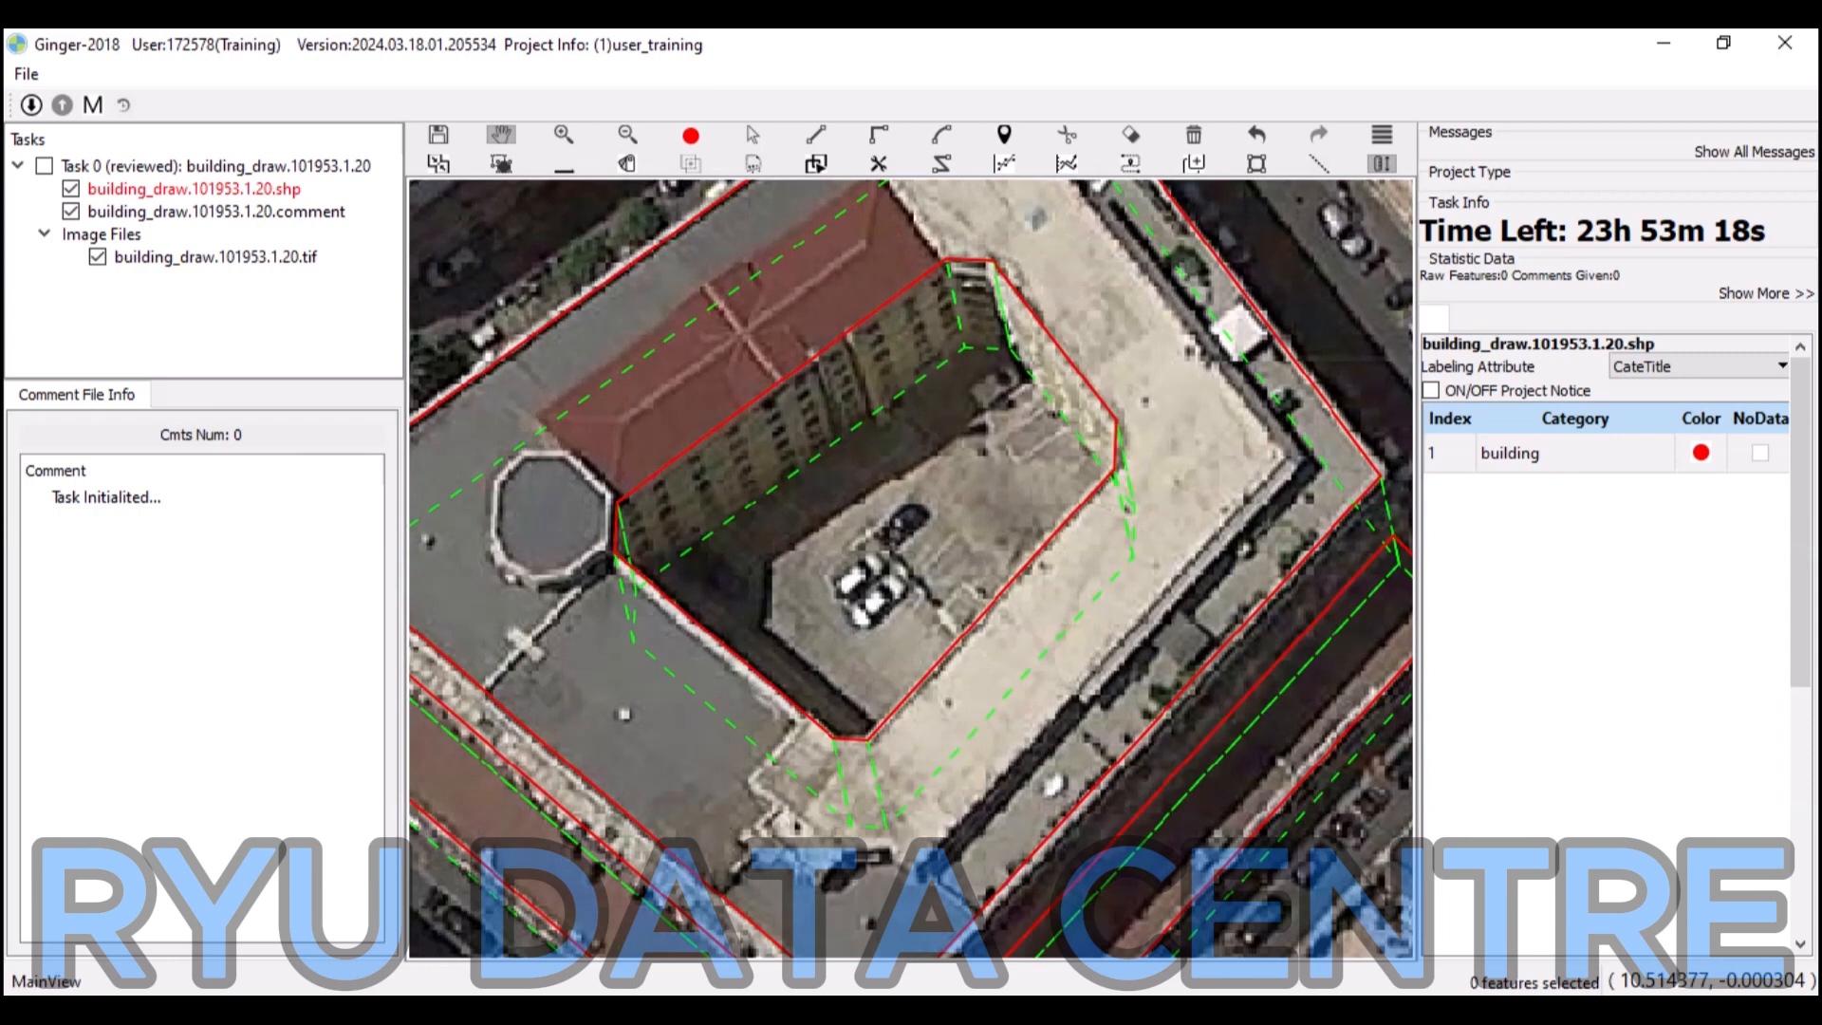
Start a split line at the courtyard's southern edge and trace the stepped southern end of the light roof section.
key("r")
left_click(809, 715)
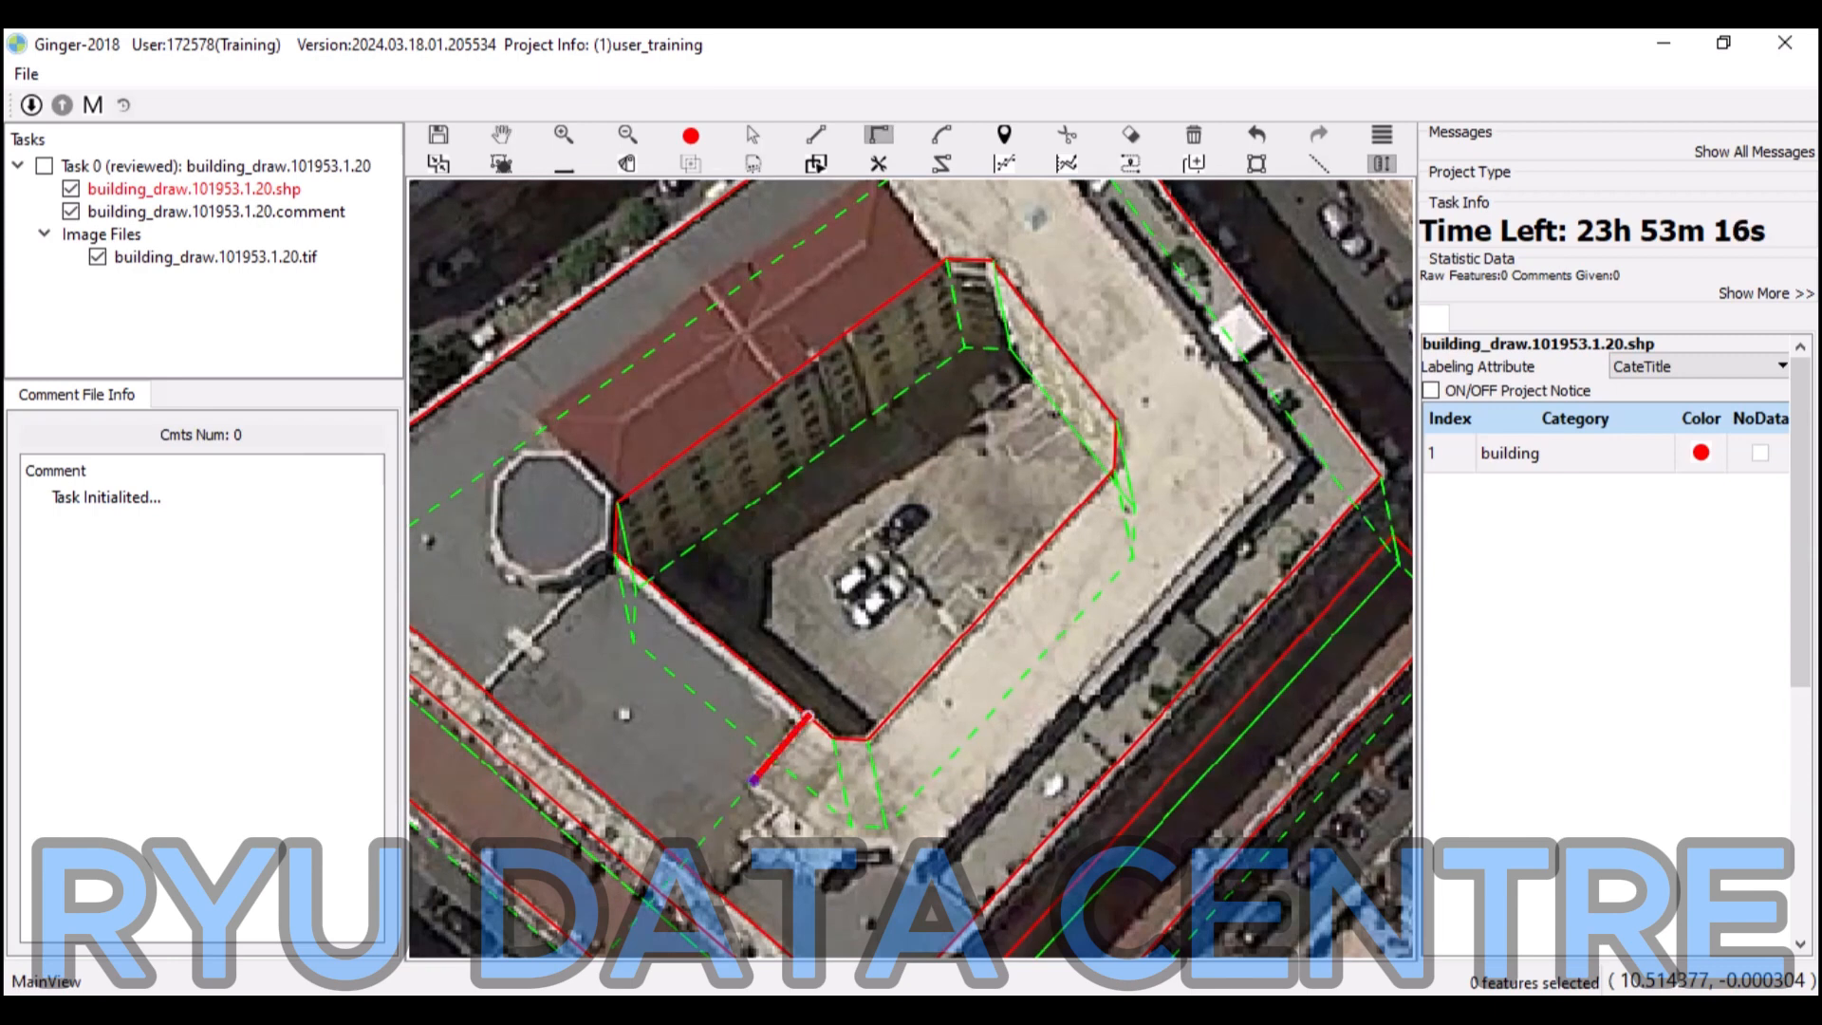
left_click(752, 781)
left_click(779, 805)
left_click(755, 828)
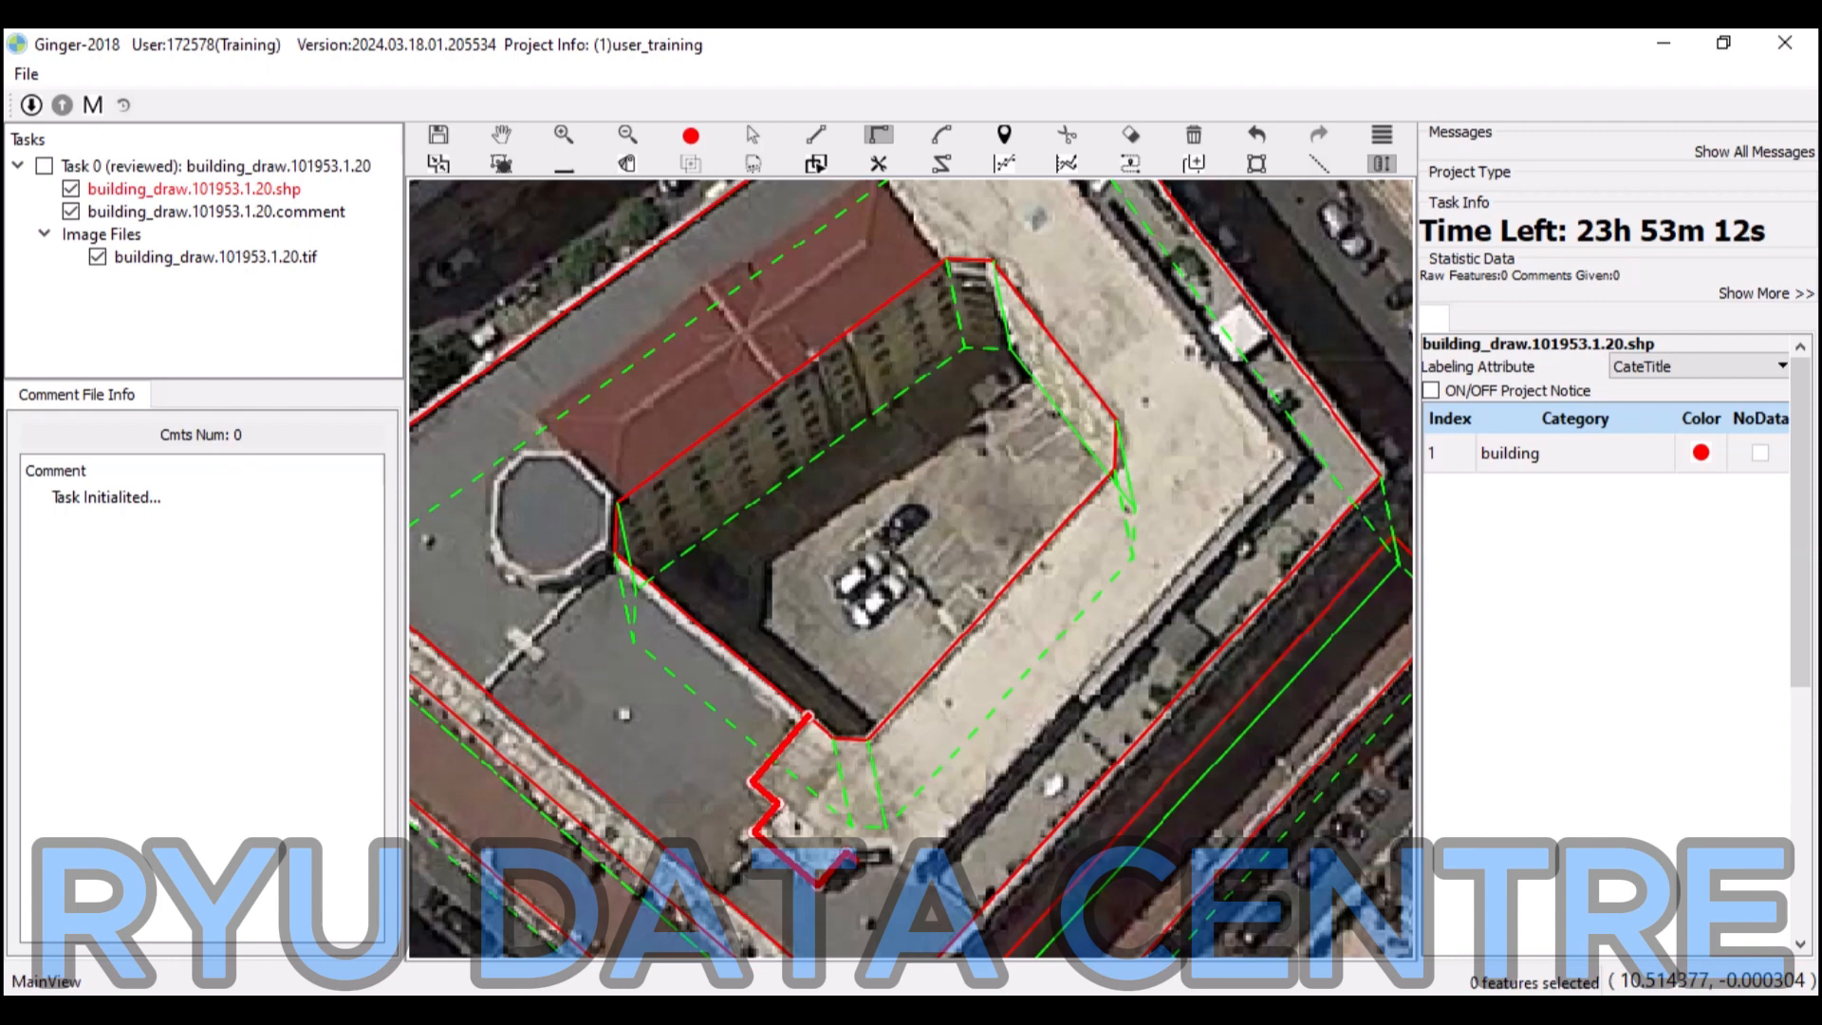
key("c")
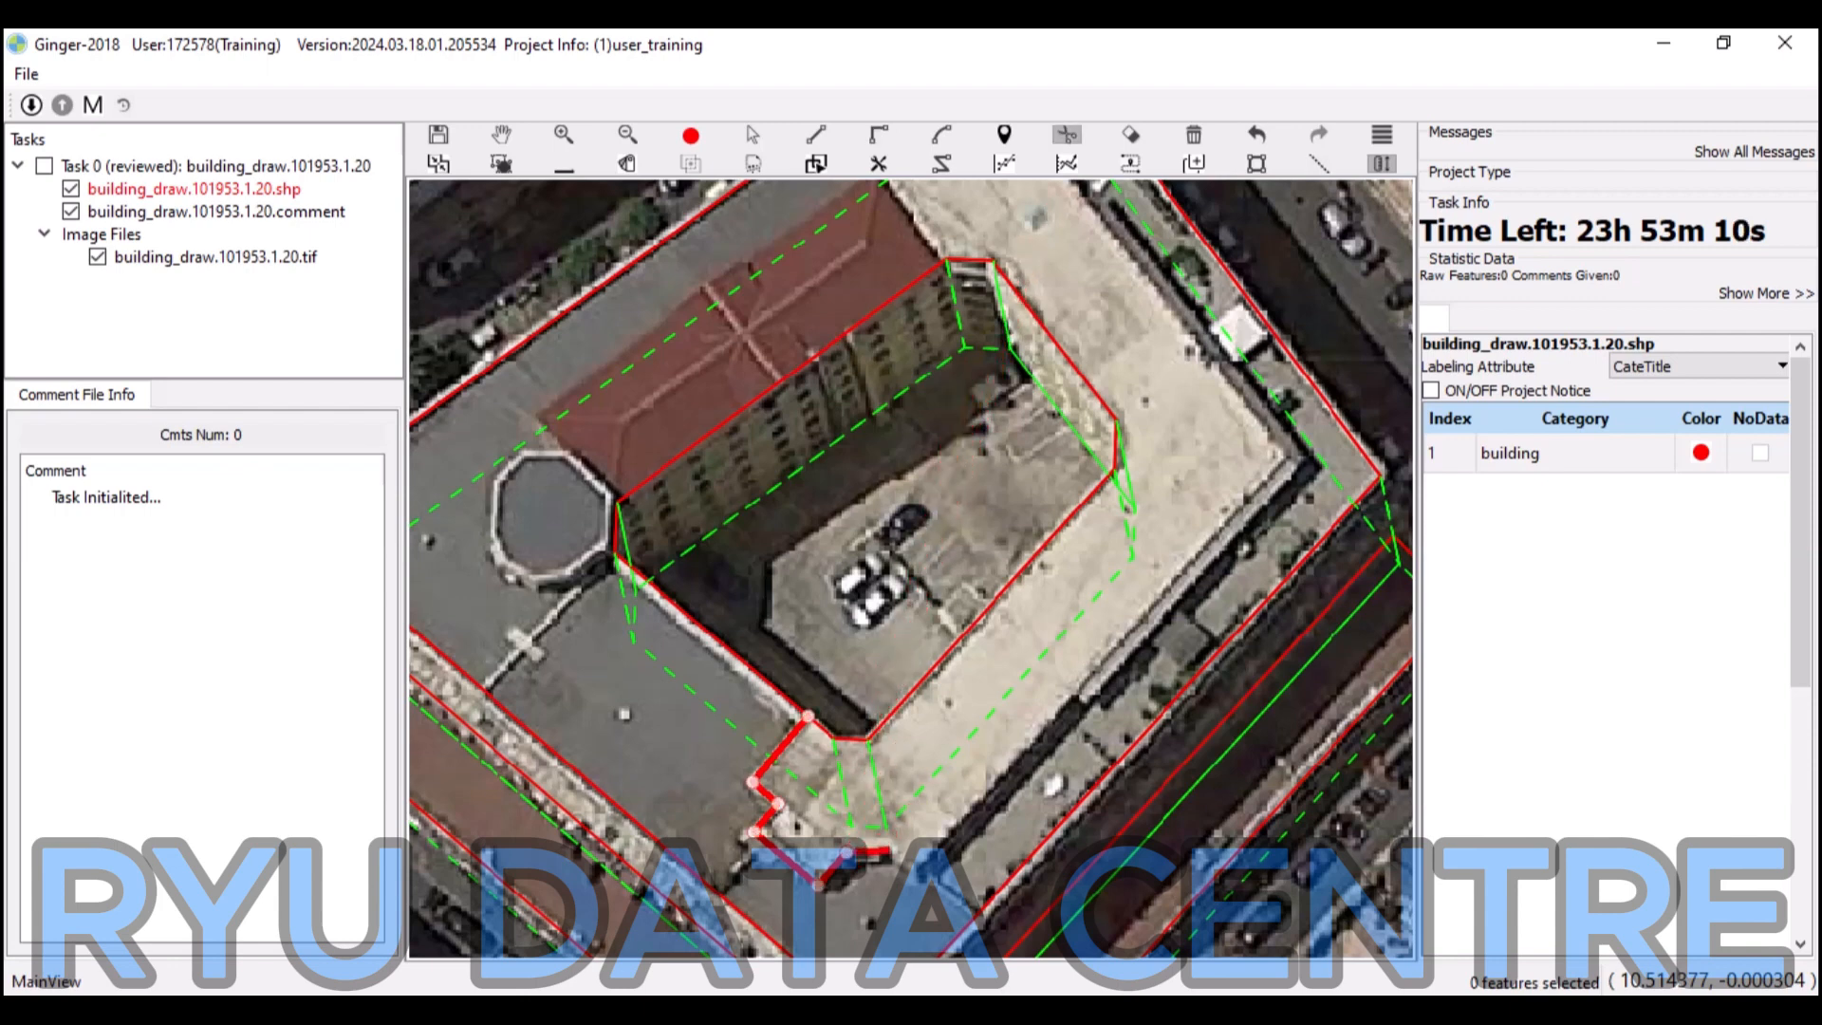
left_click(889, 848)
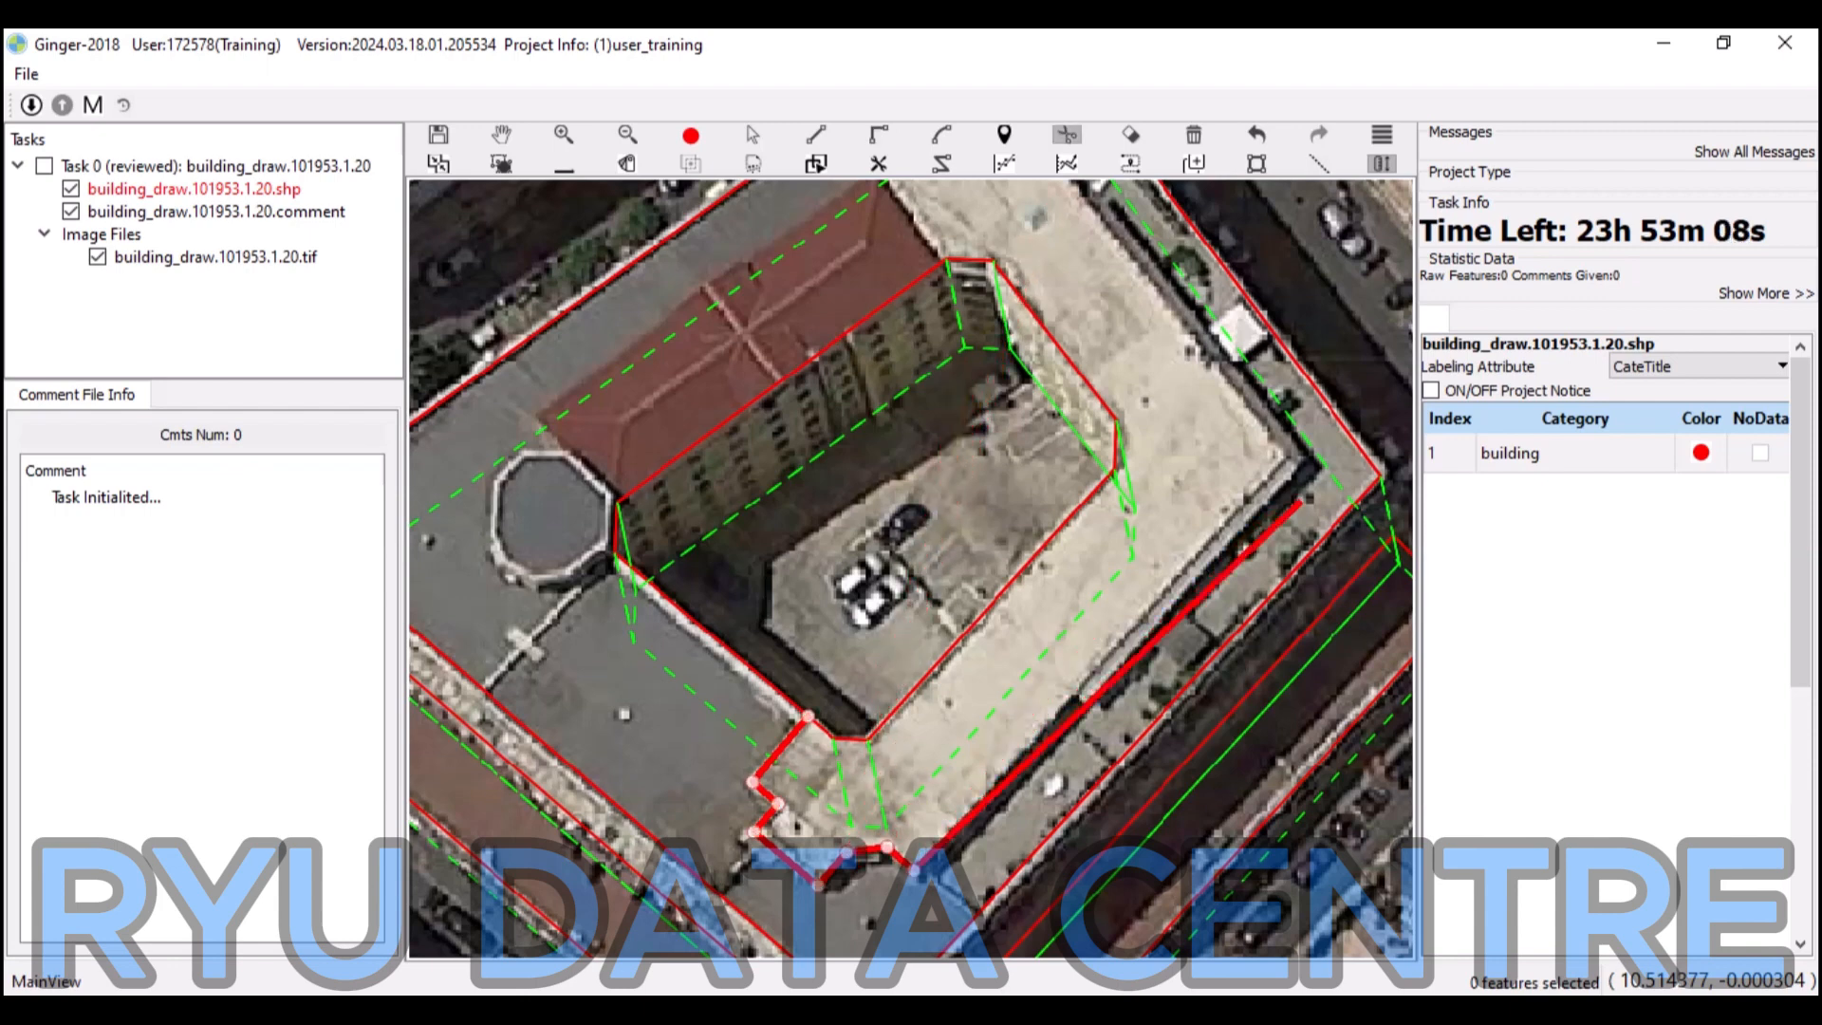
Continue the split line along the light roof's south-eastern and north-eastern edges, following the small offsets, to its northern corner.
left_click(1089, 706)
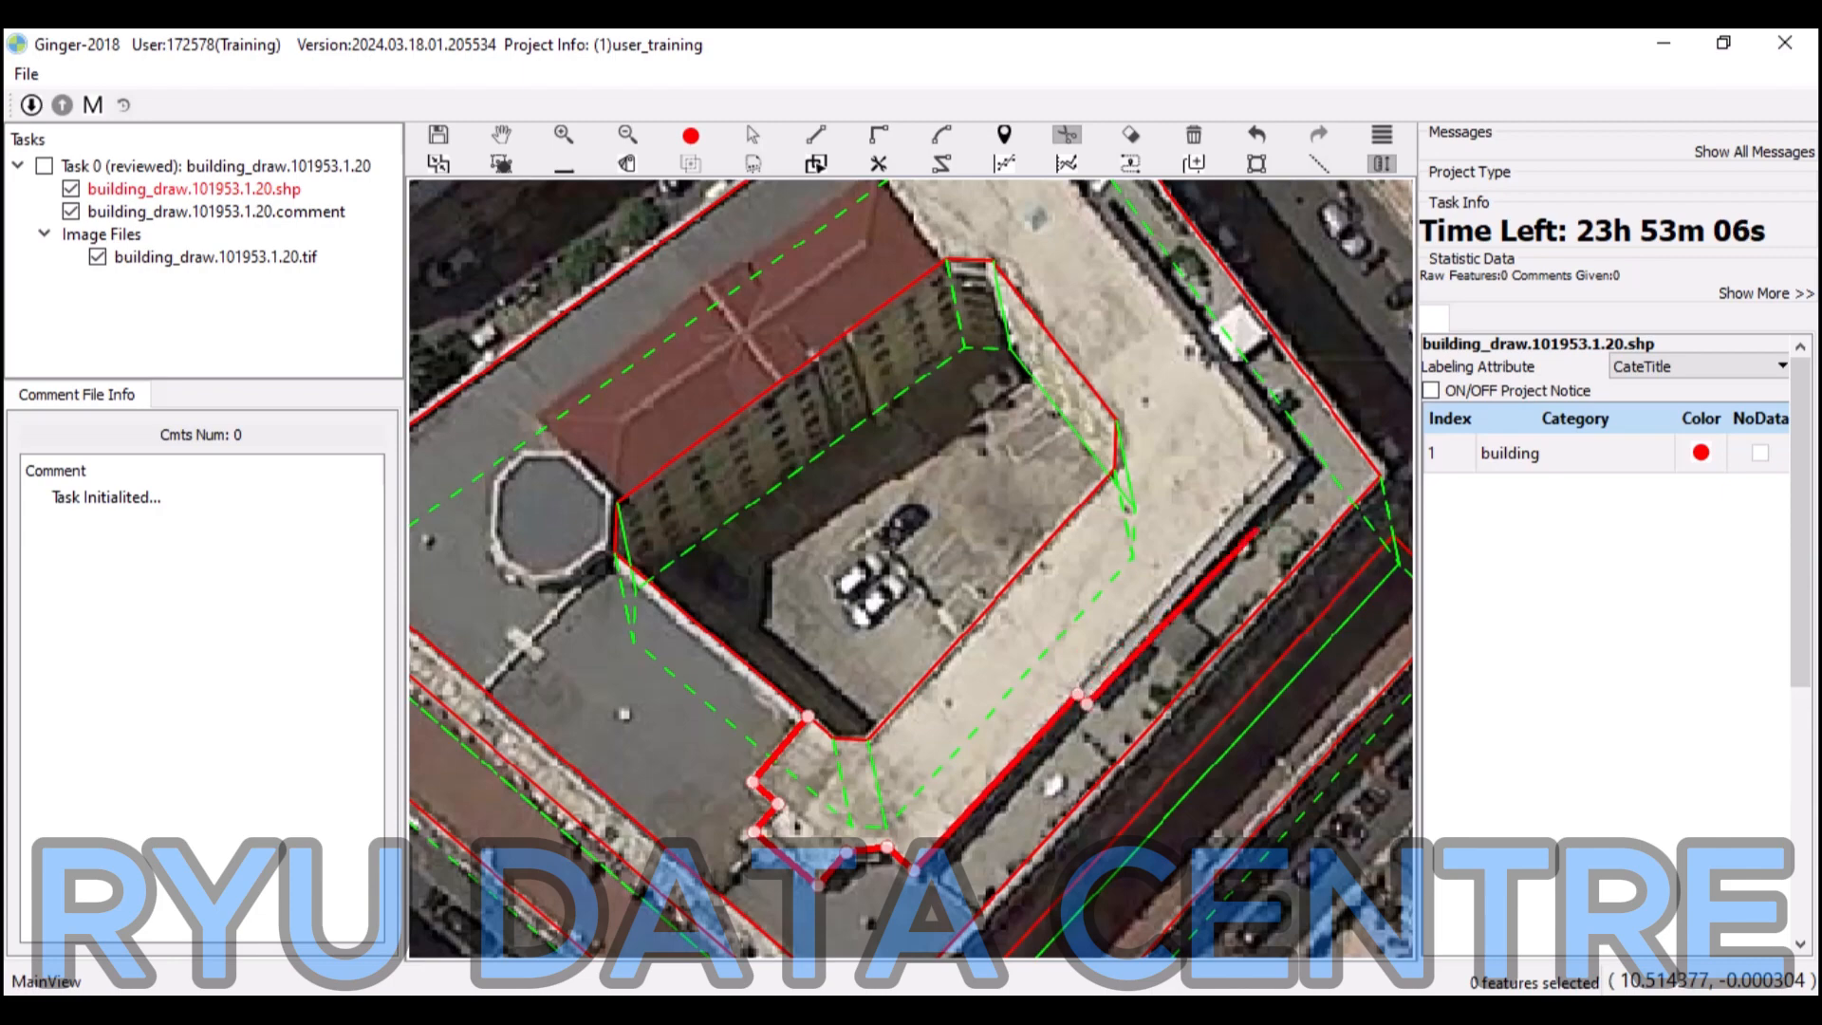
left_click_drag(1261, 527, 1071, 792)
left_click(1113, 730)
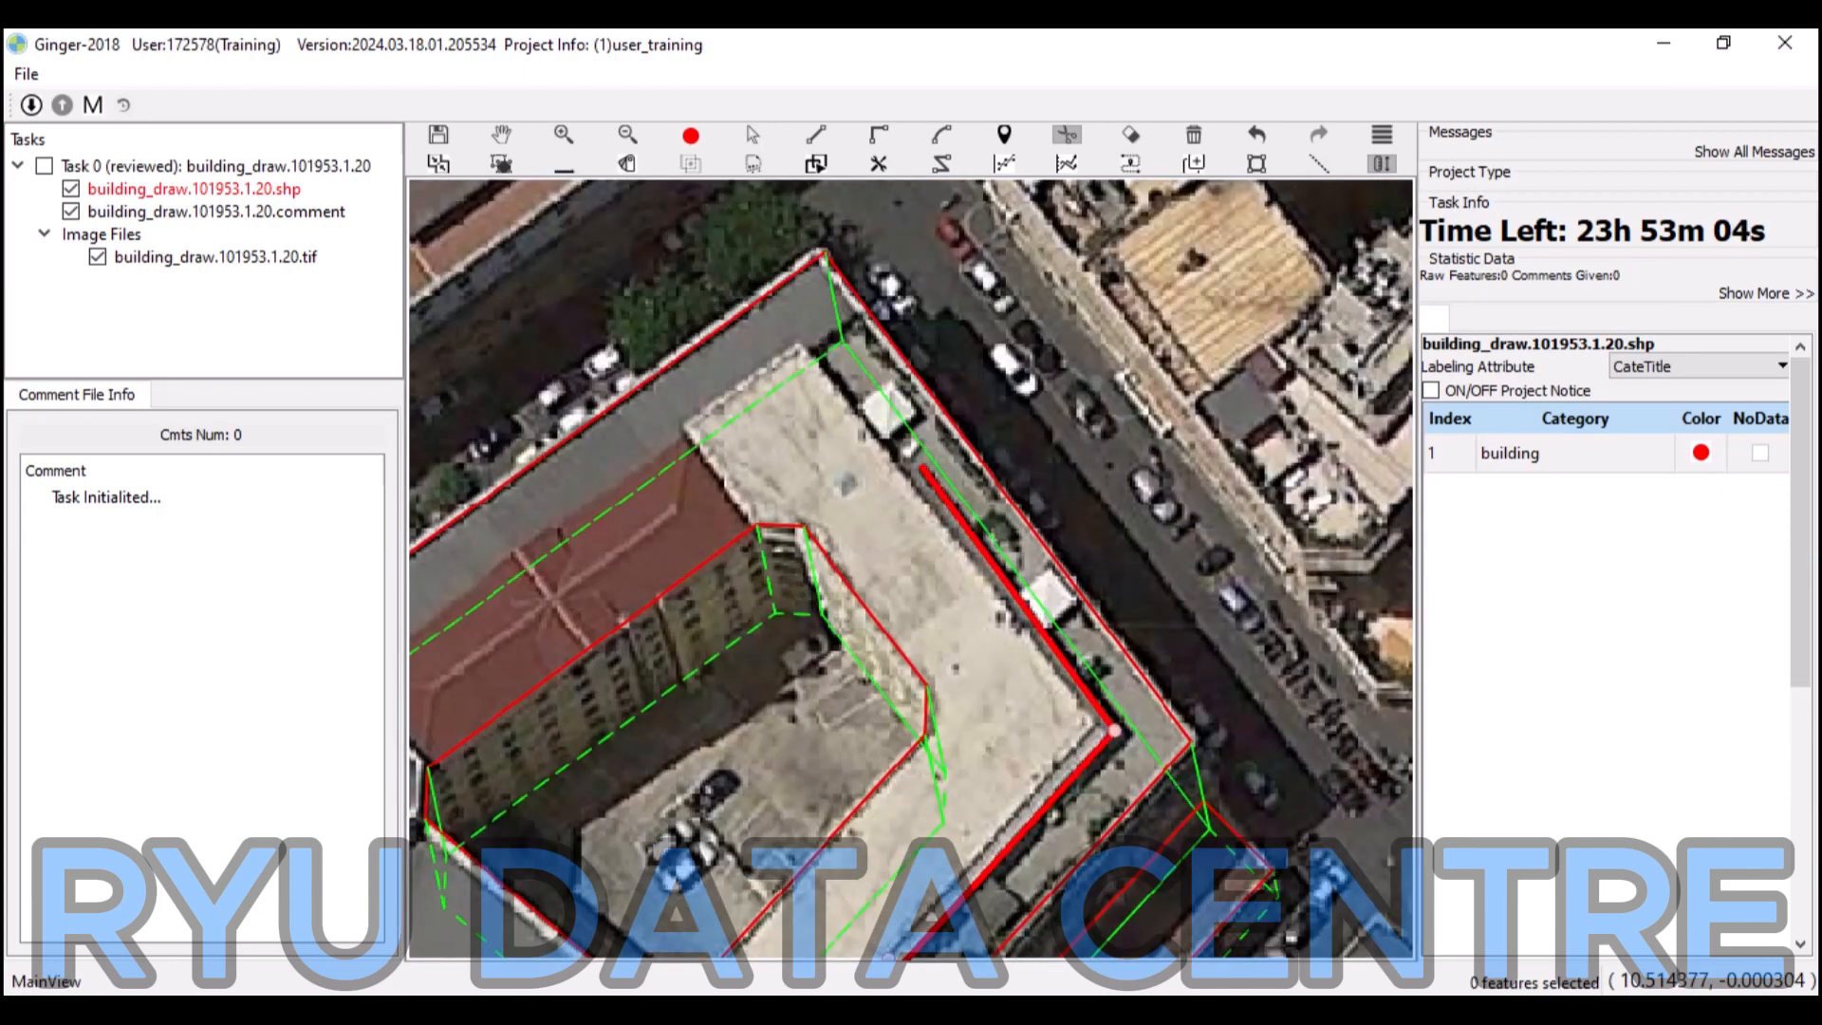
left_click(896, 468)
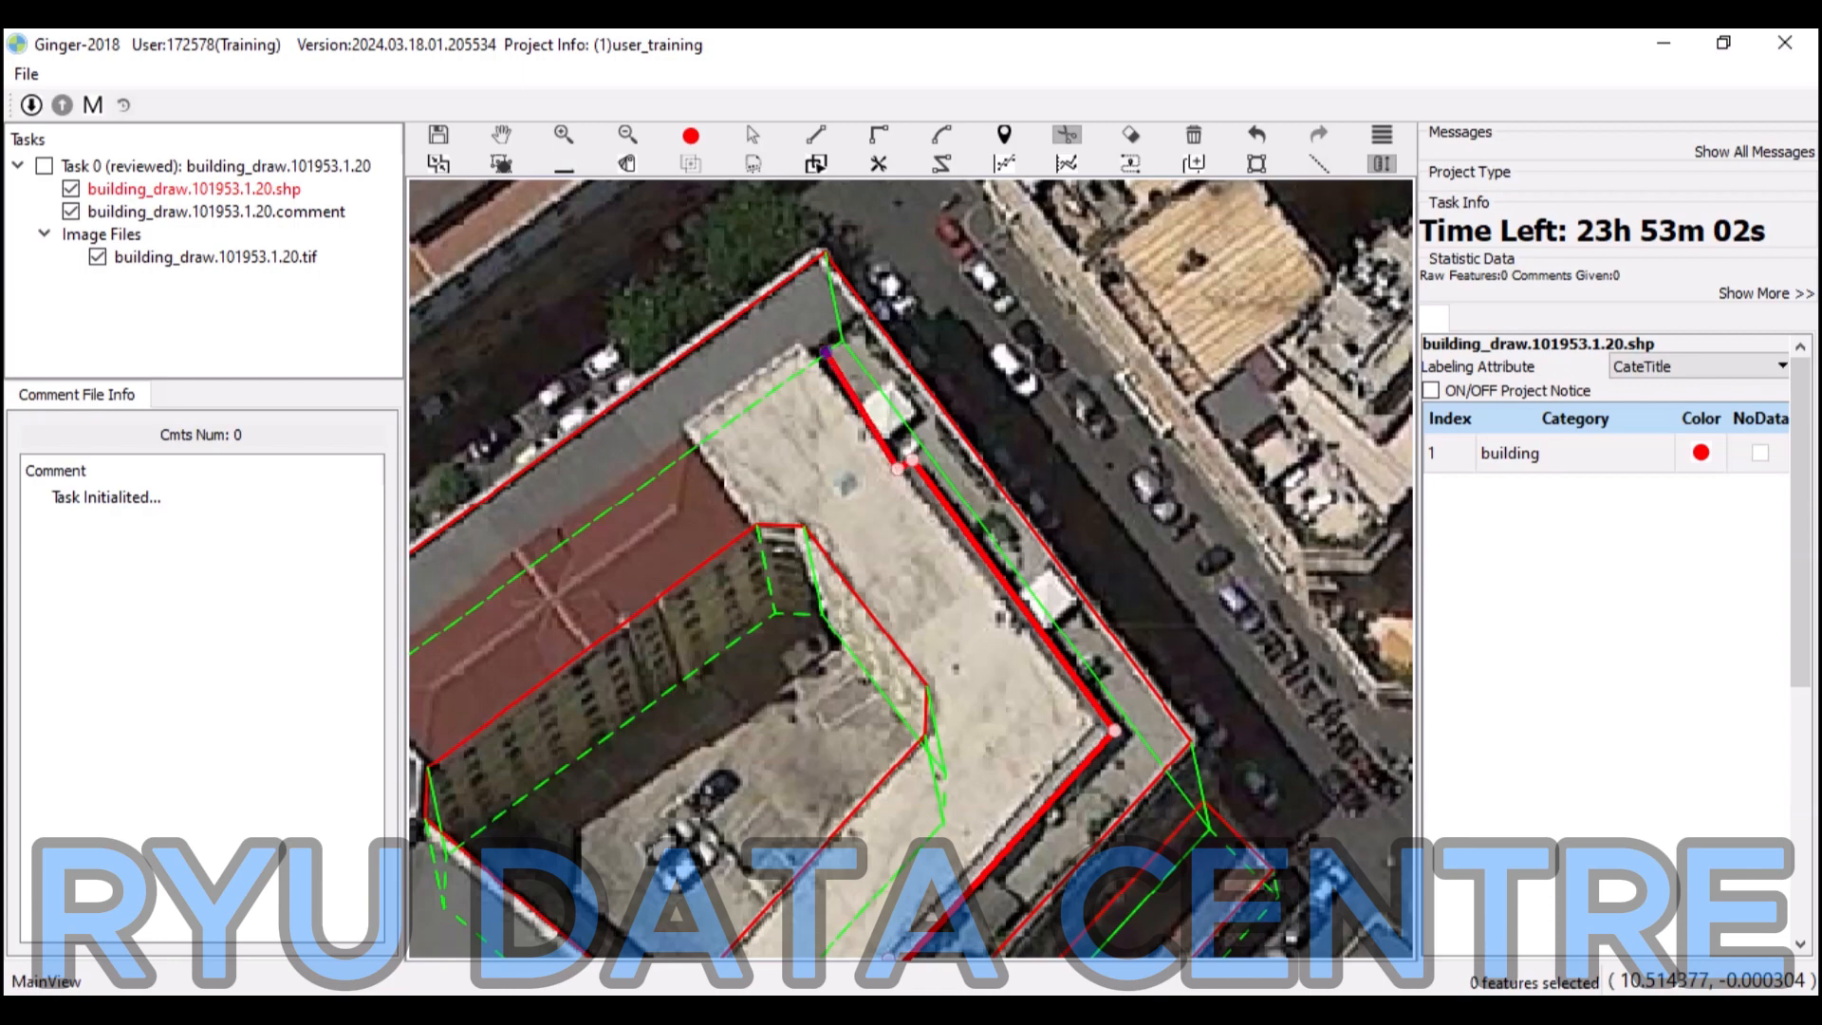
left_click(794, 345)
Bring the split line along the red-tiled roof's end to the courtyard's northern corner and finish it inside the courtyard.
left_click_drag(692, 442, 881, 352)
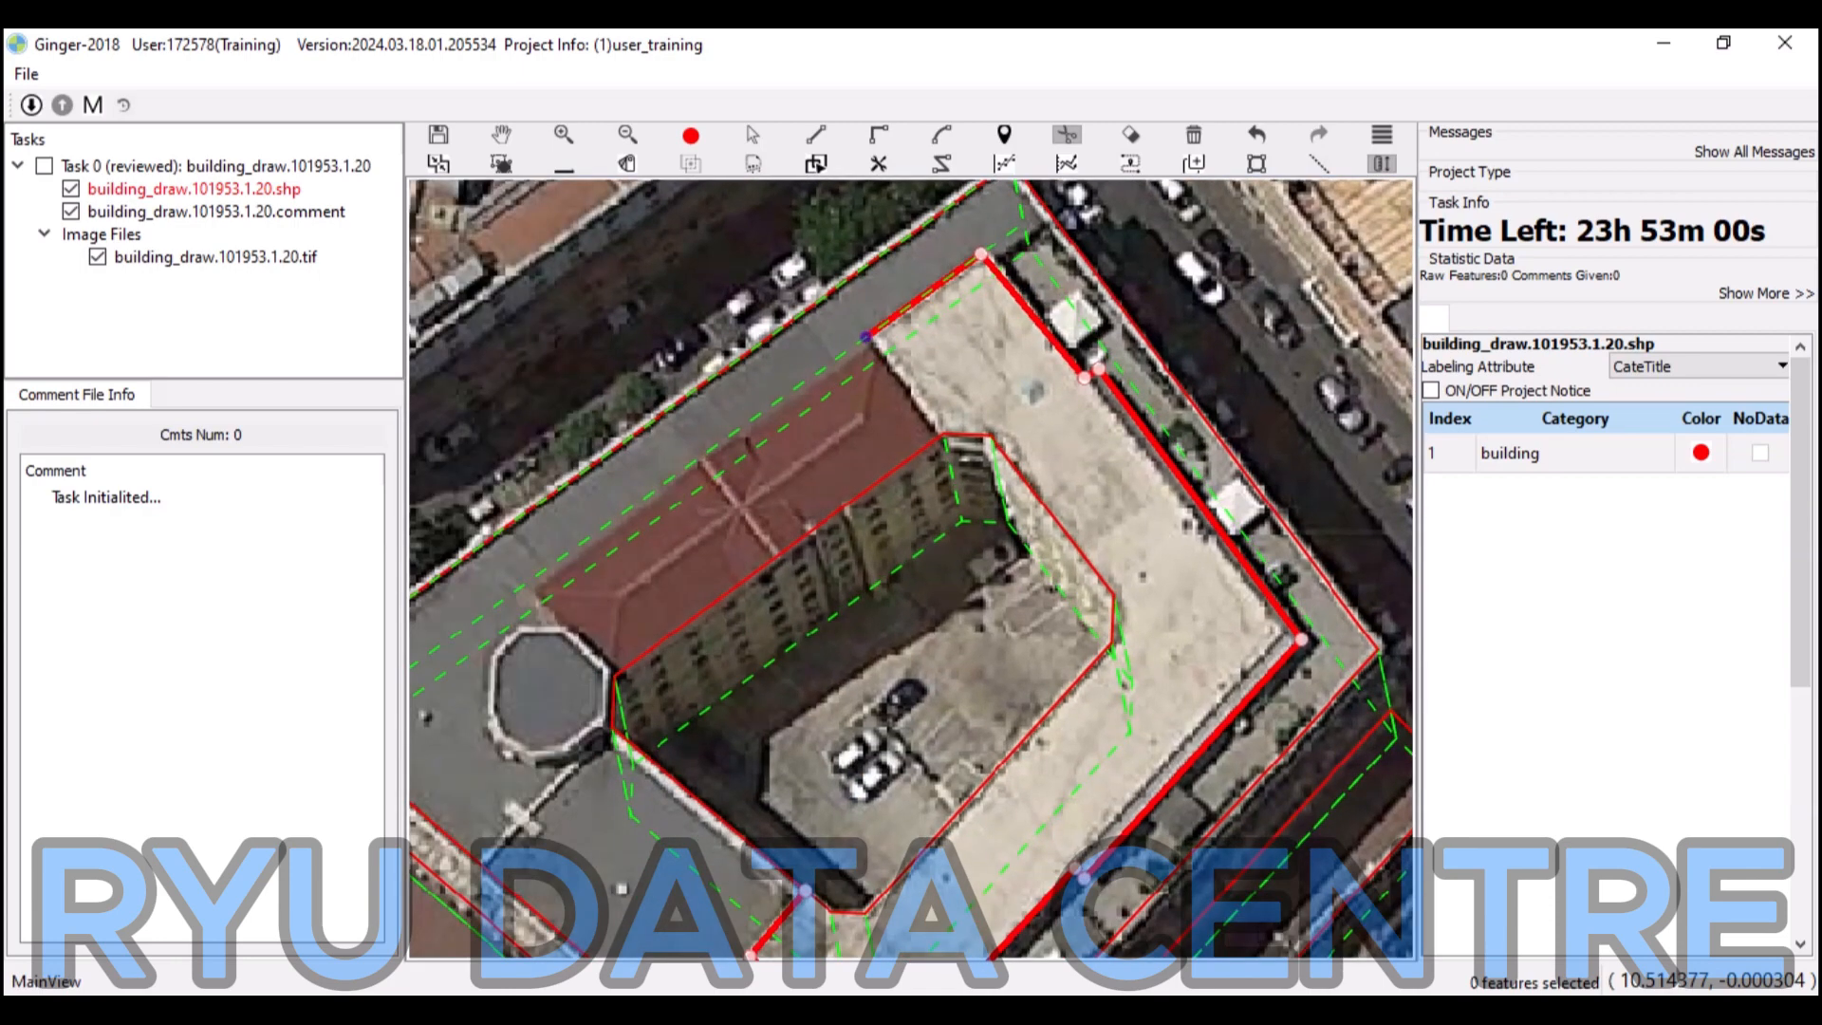
left_click(868, 336)
left_click(938, 437)
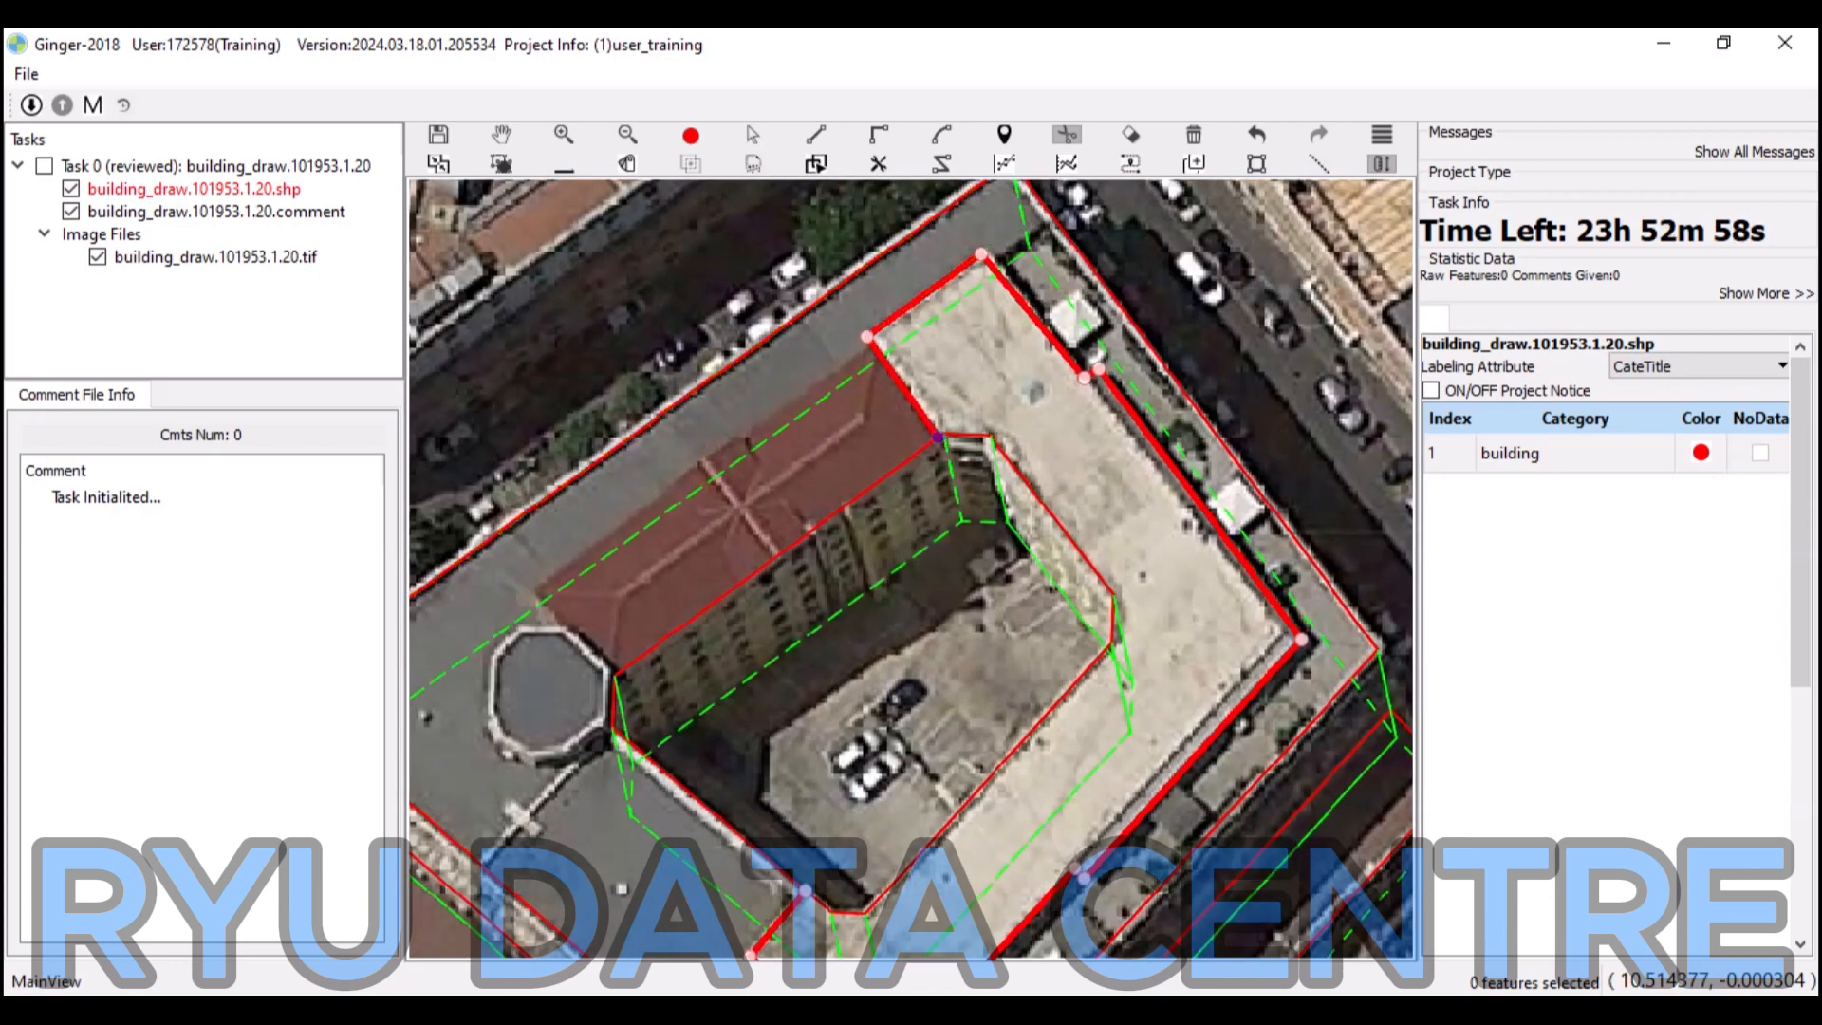
left_click(994, 598)
left_click_drag(767, 737, 759, 565)
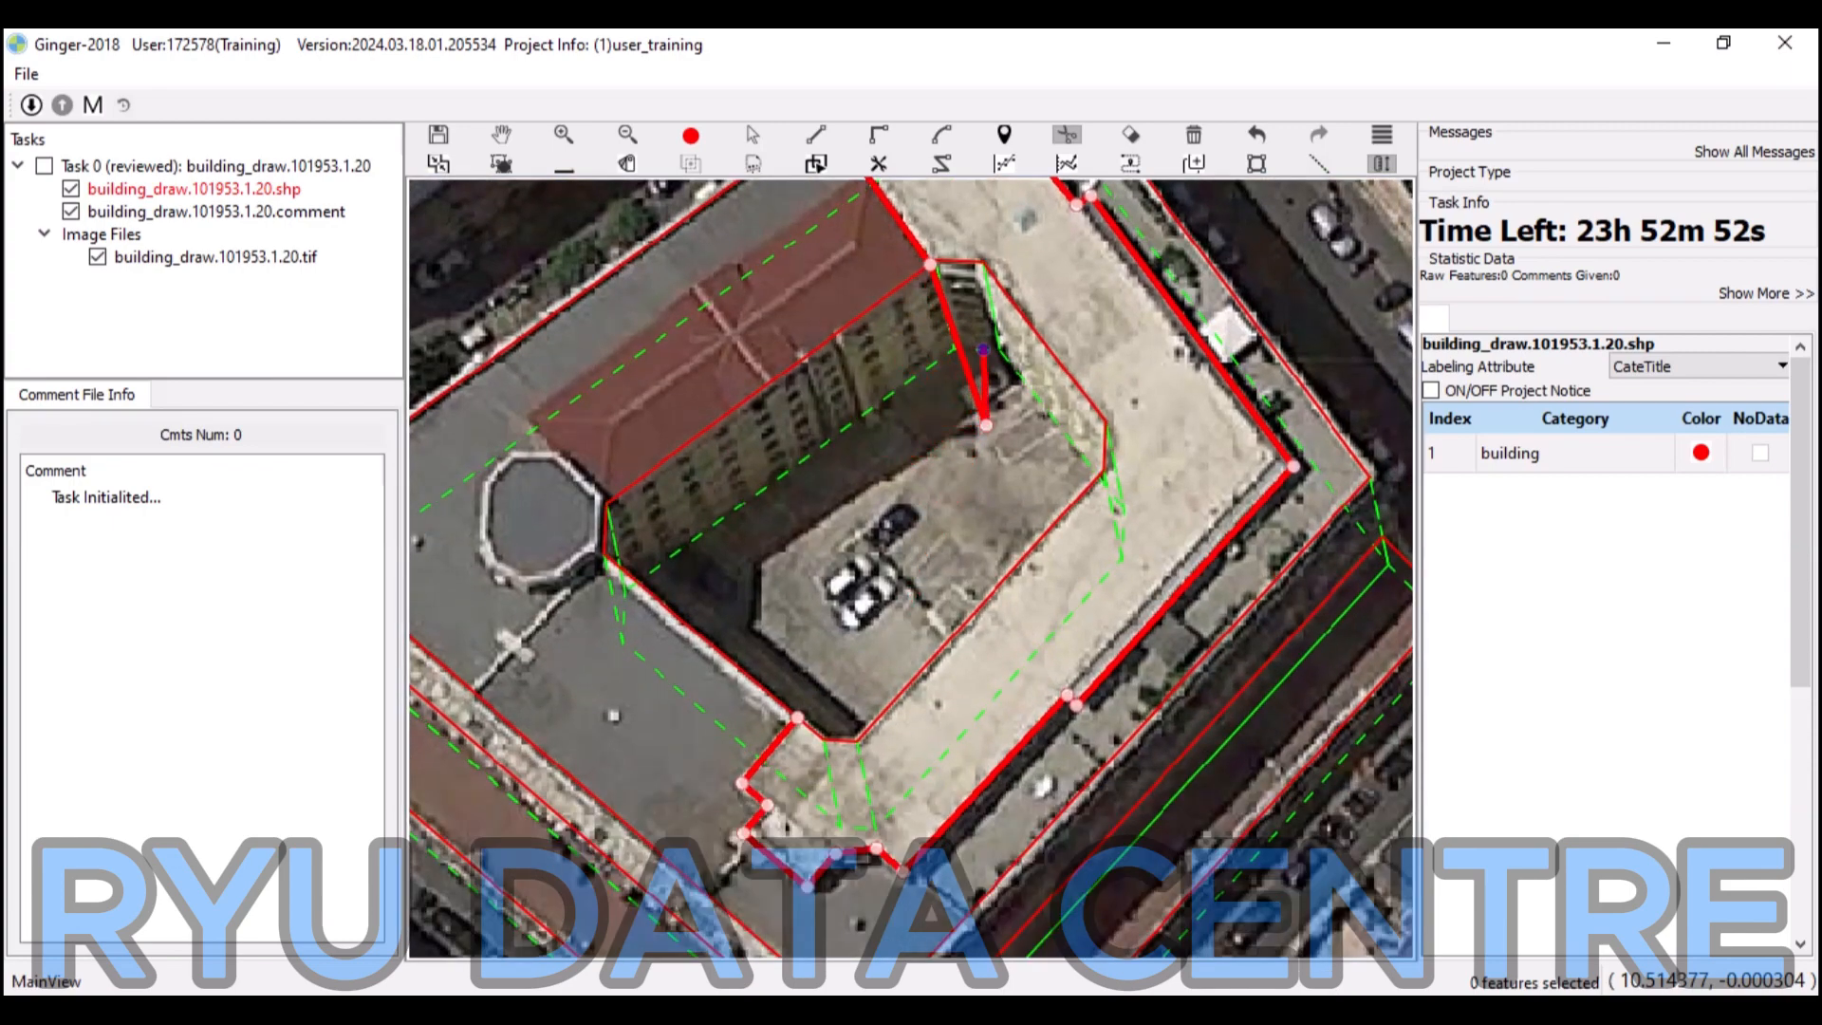
right_click(986, 426)
left_click_drag(986, 426, 1053, 316)
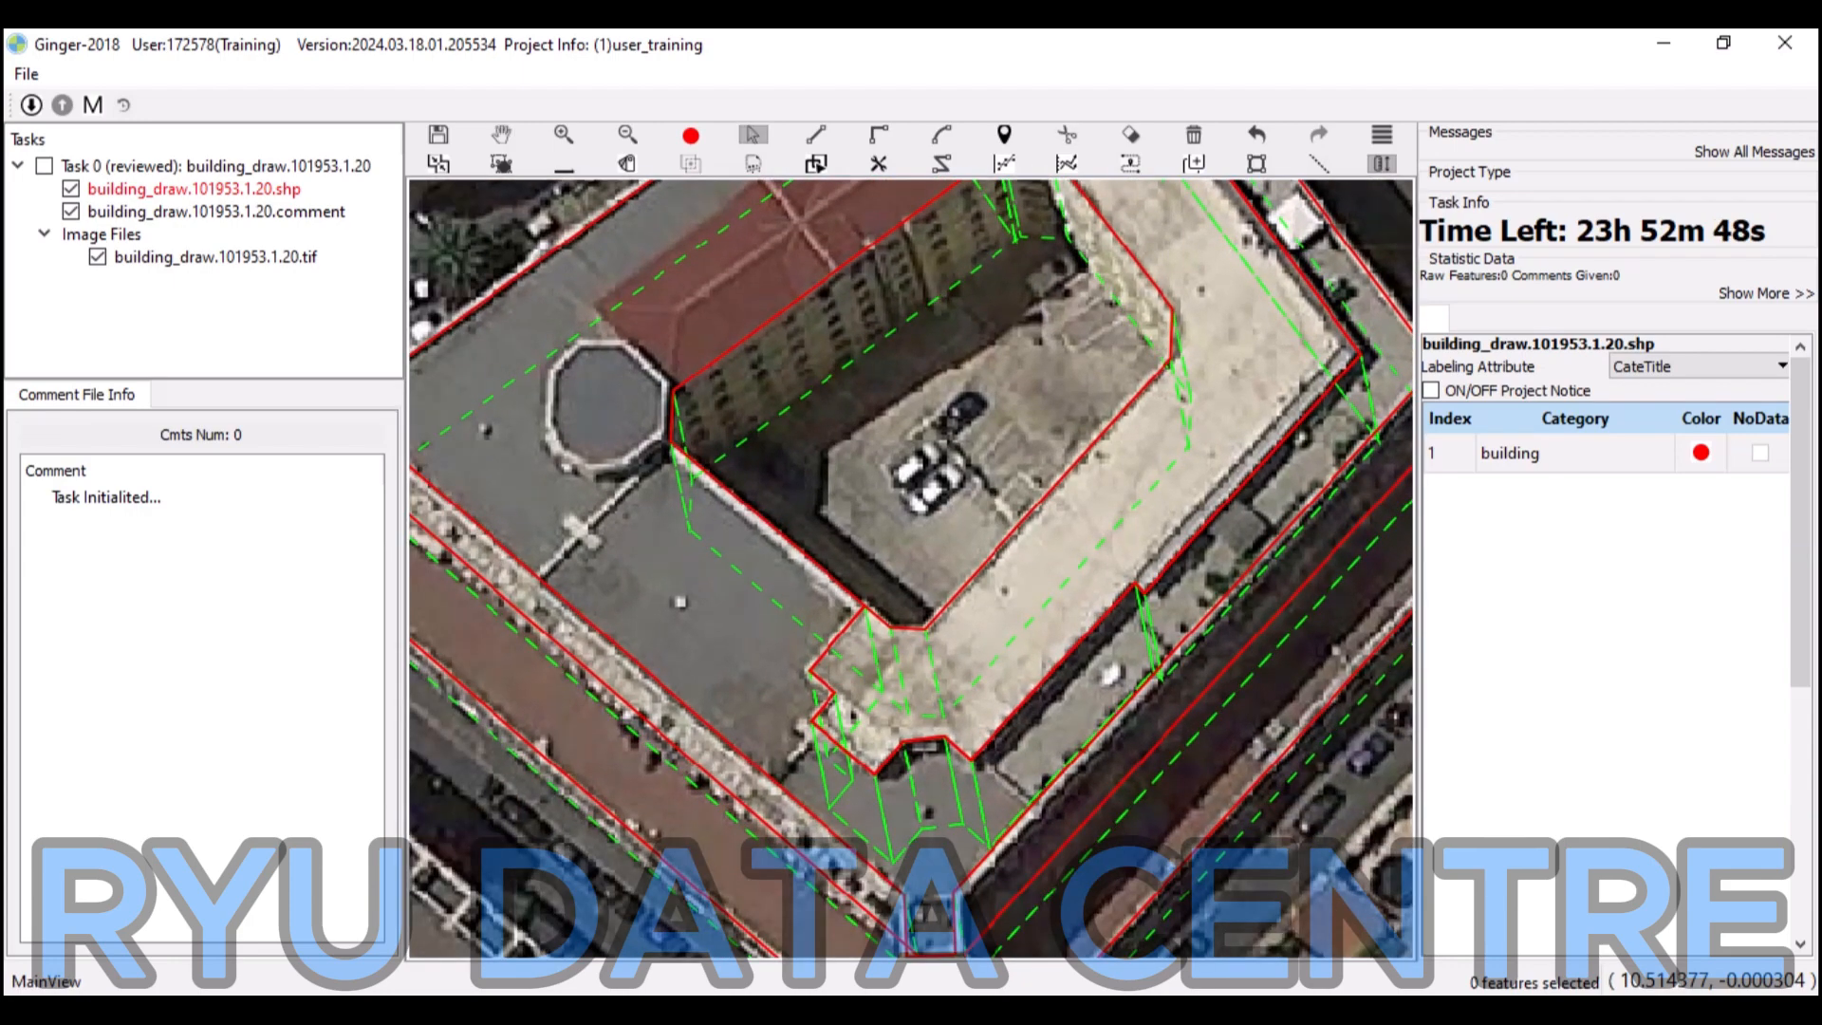
Split off the red-tiled roof section by cutting along its north-western and south-western edges, ending the cut inside the courtyard.
left_click(1033, 621)
left_click_drag(1032, 622, 1123, 849)
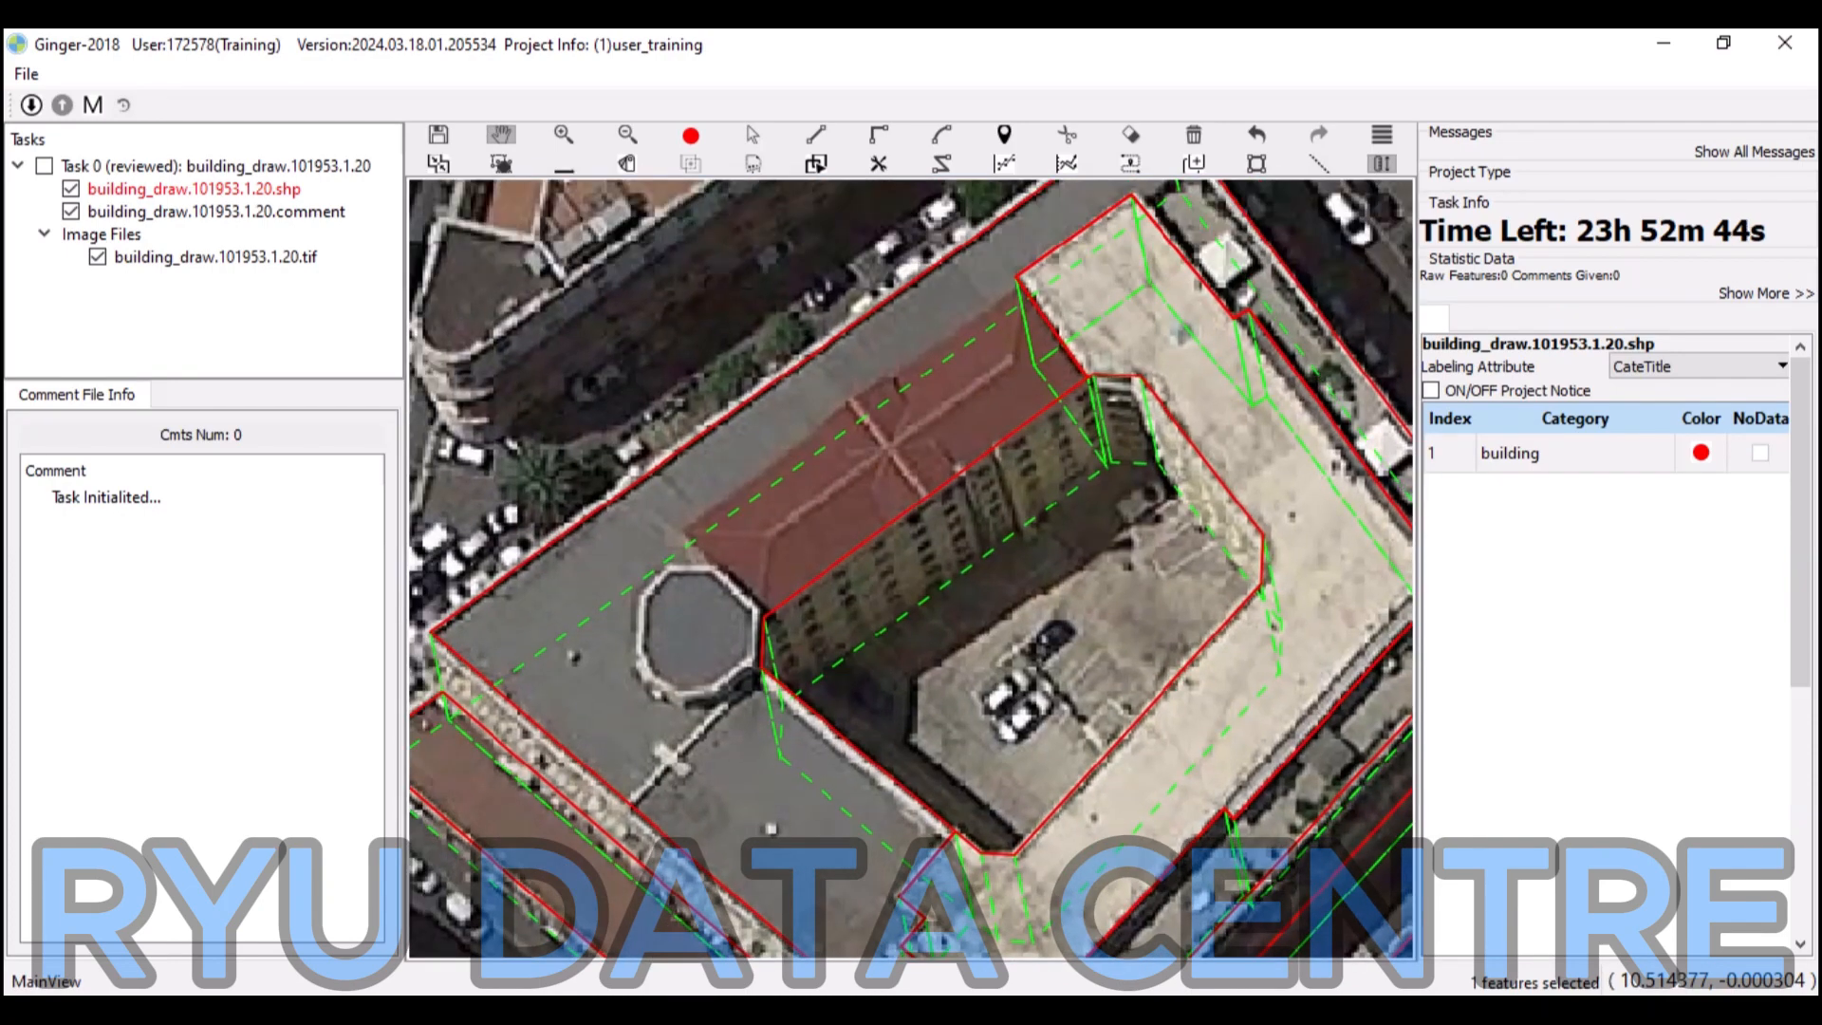
key("c")
key("r")
left_click(1021, 283)
left_click(680, 529)
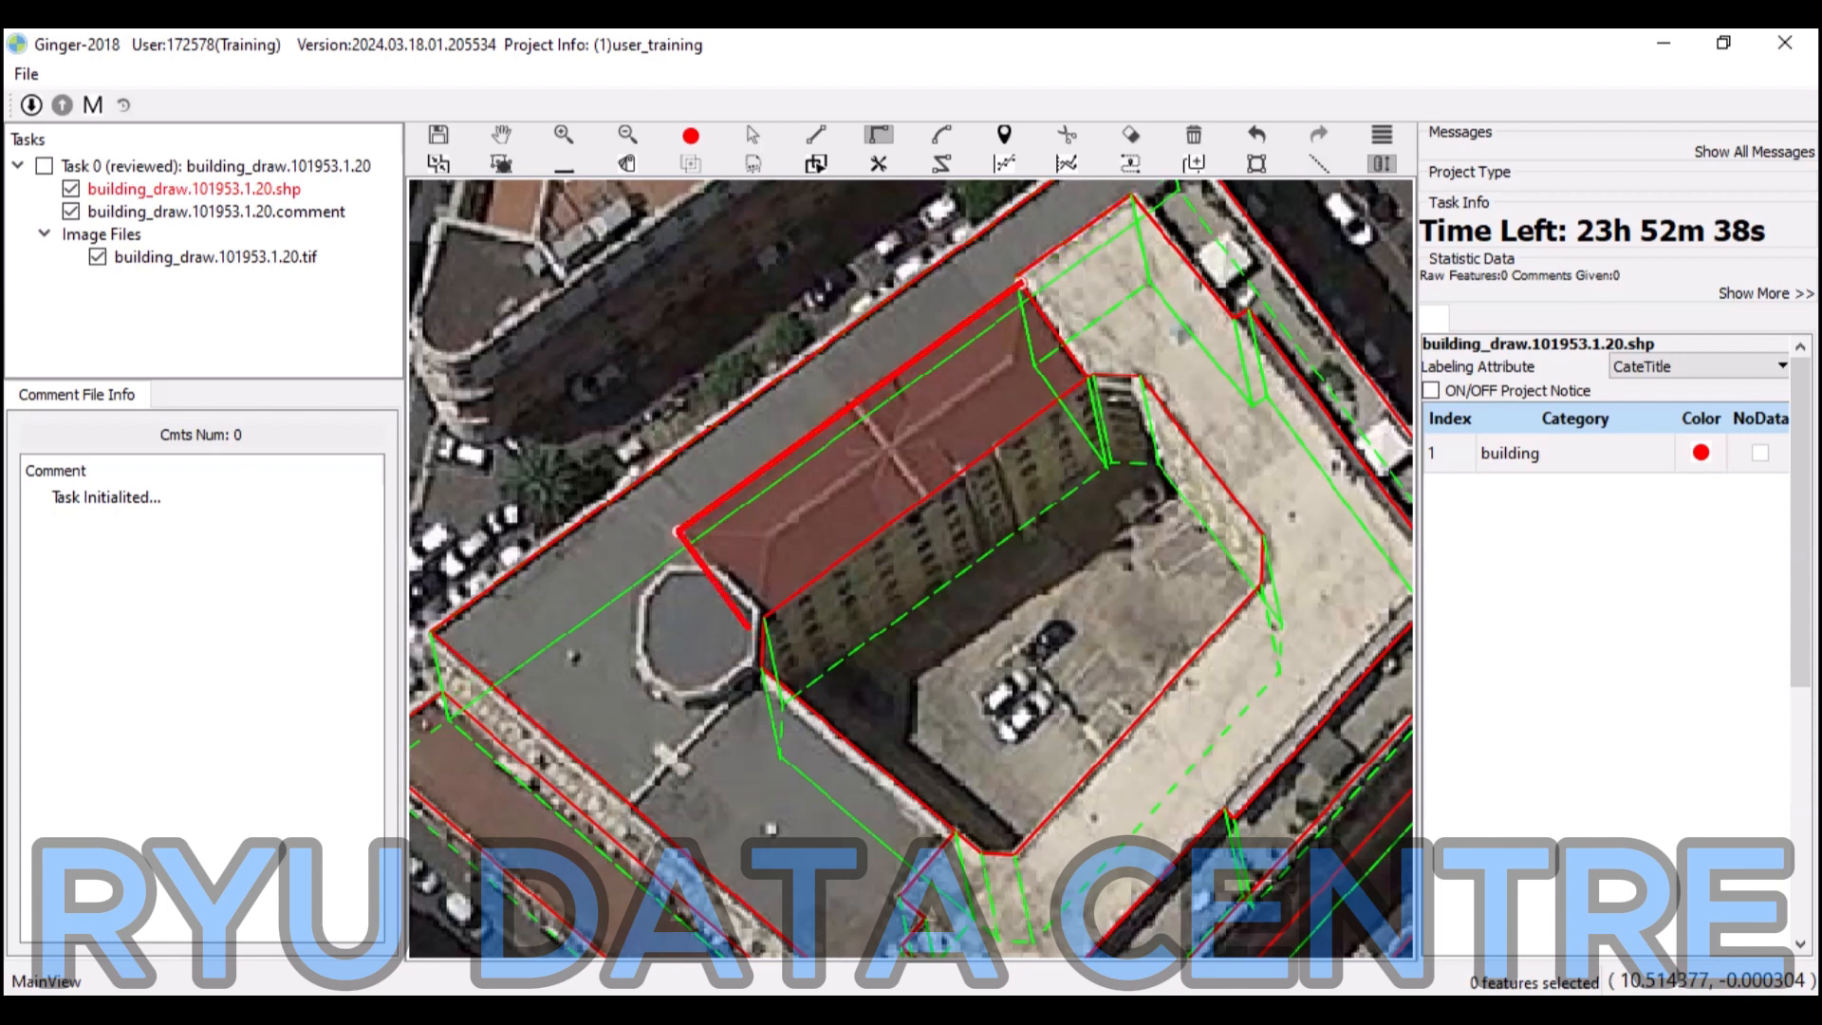
left_click(1067, 135)
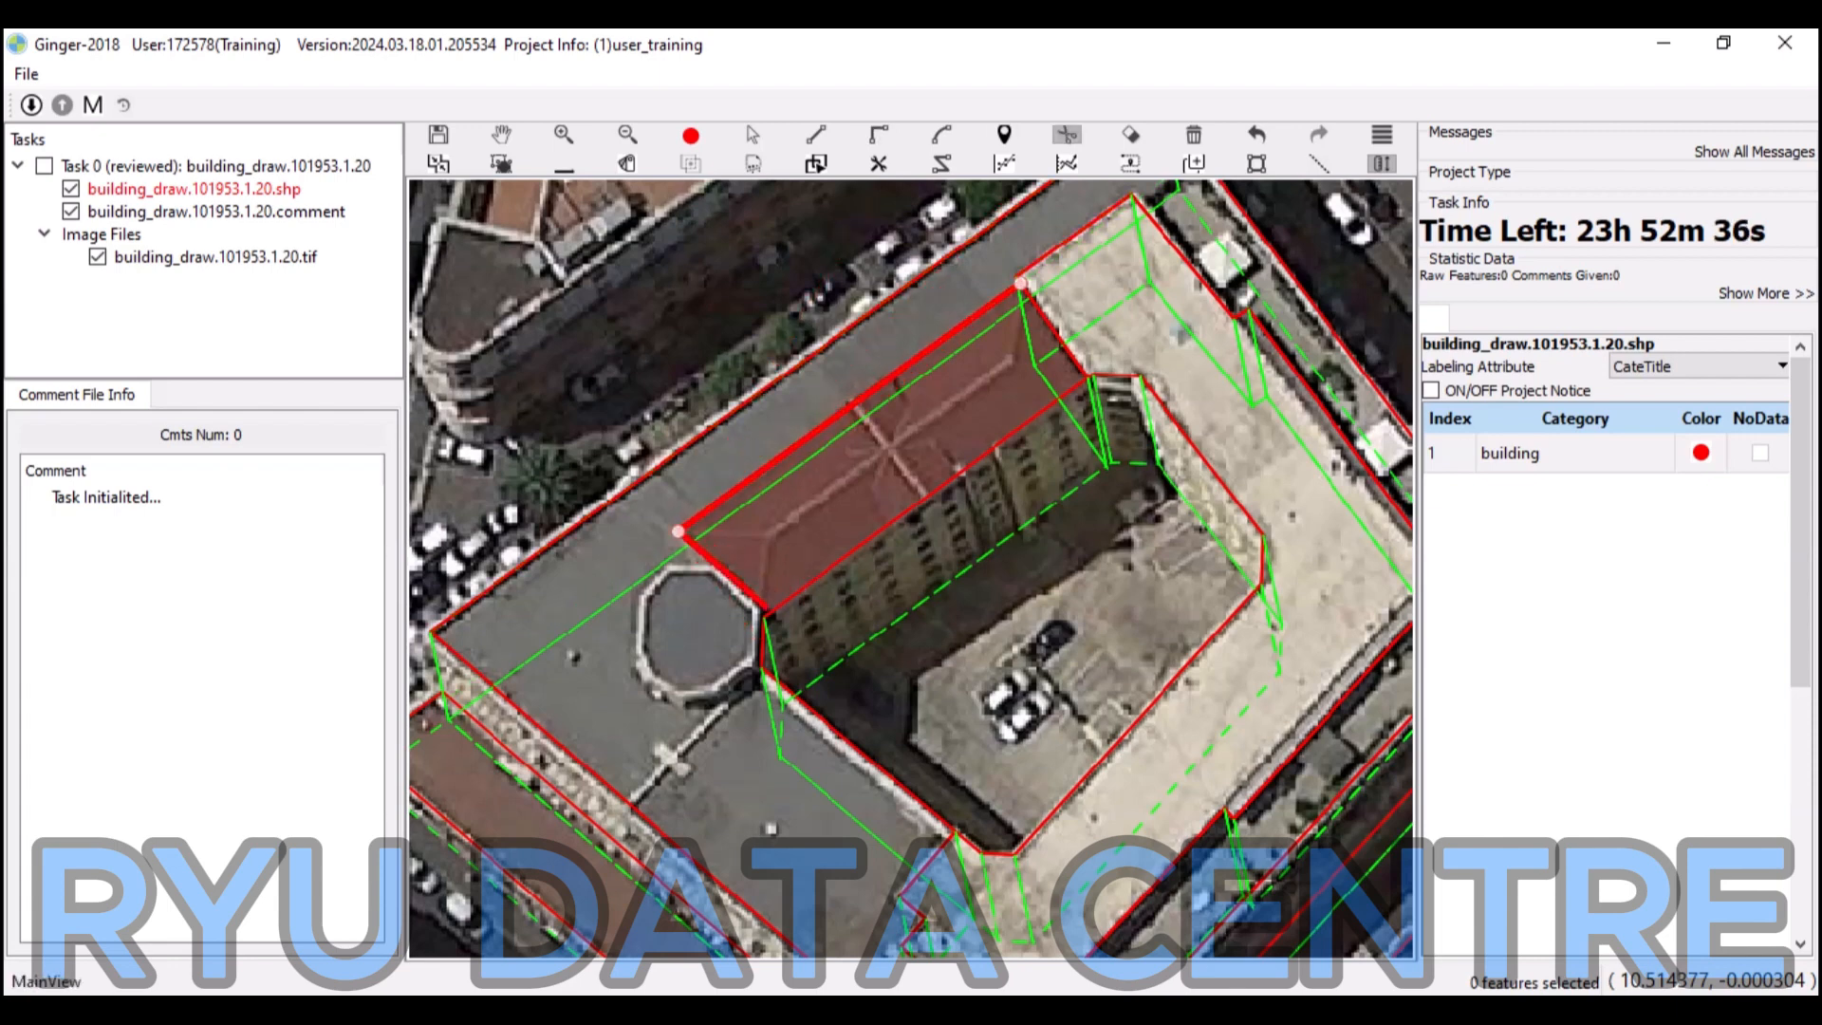
left_click(764, 615)
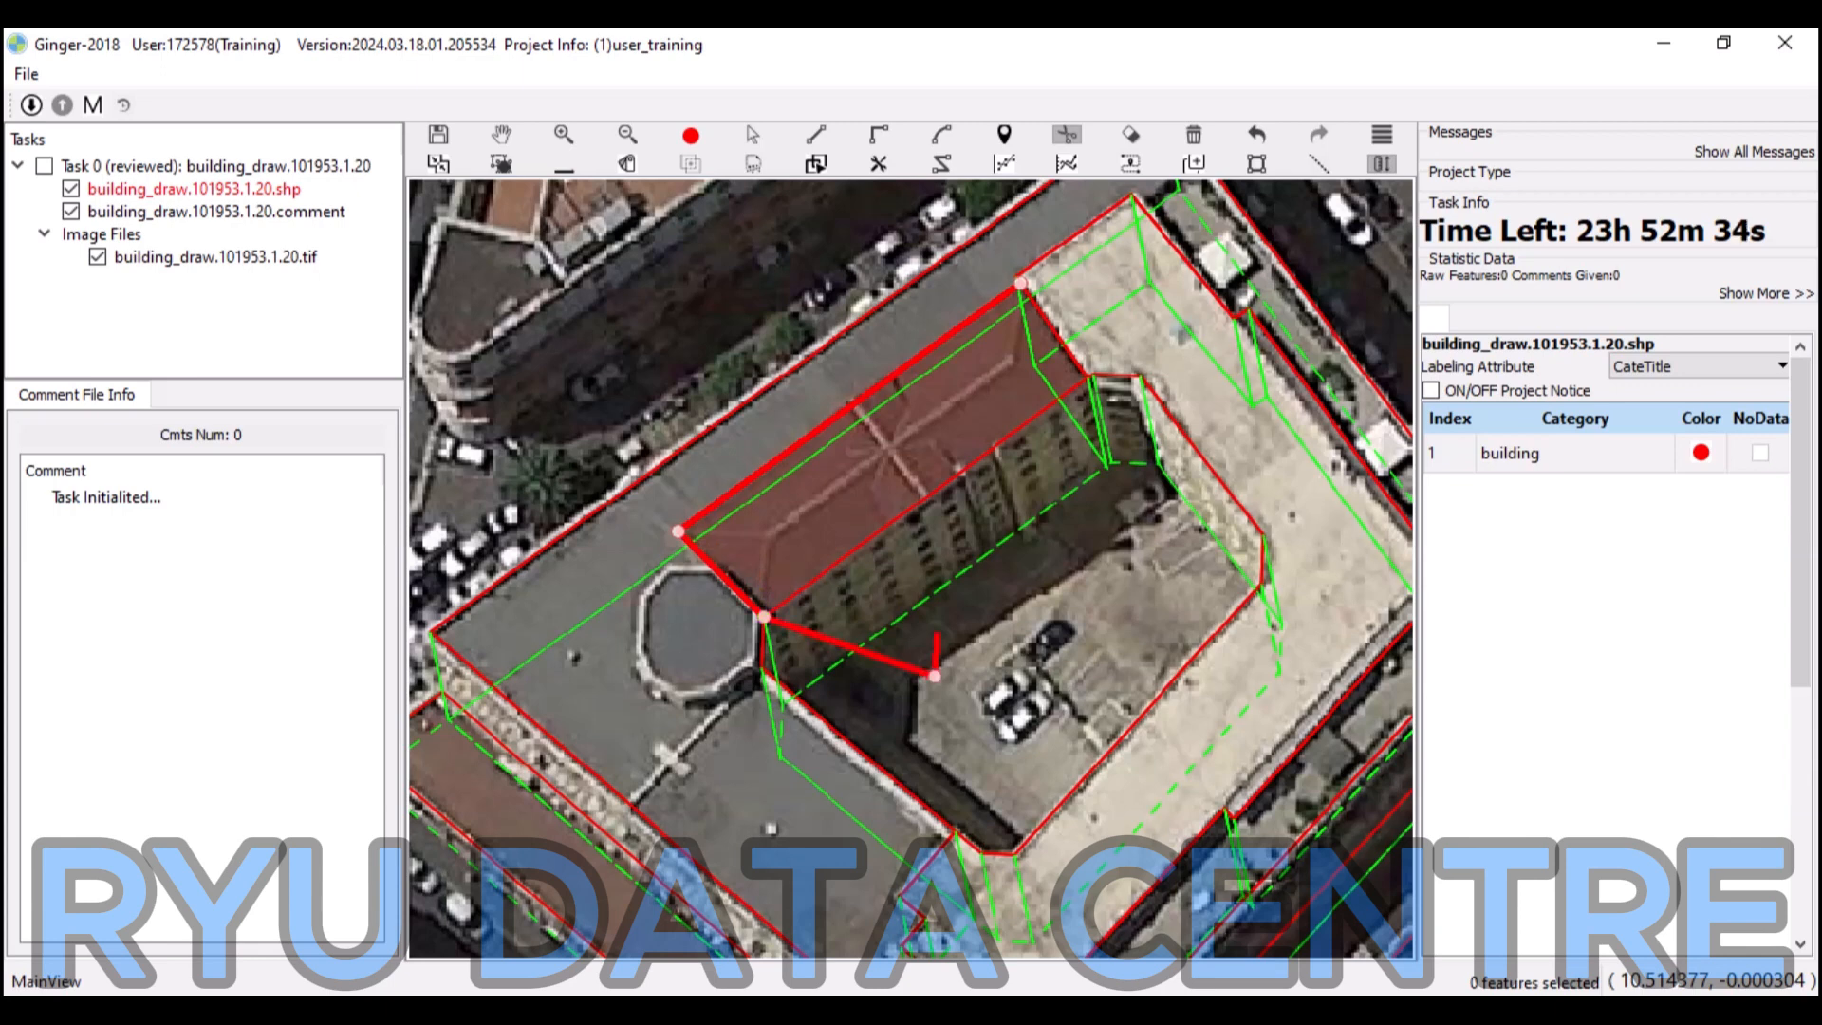
right_click(937, 634)
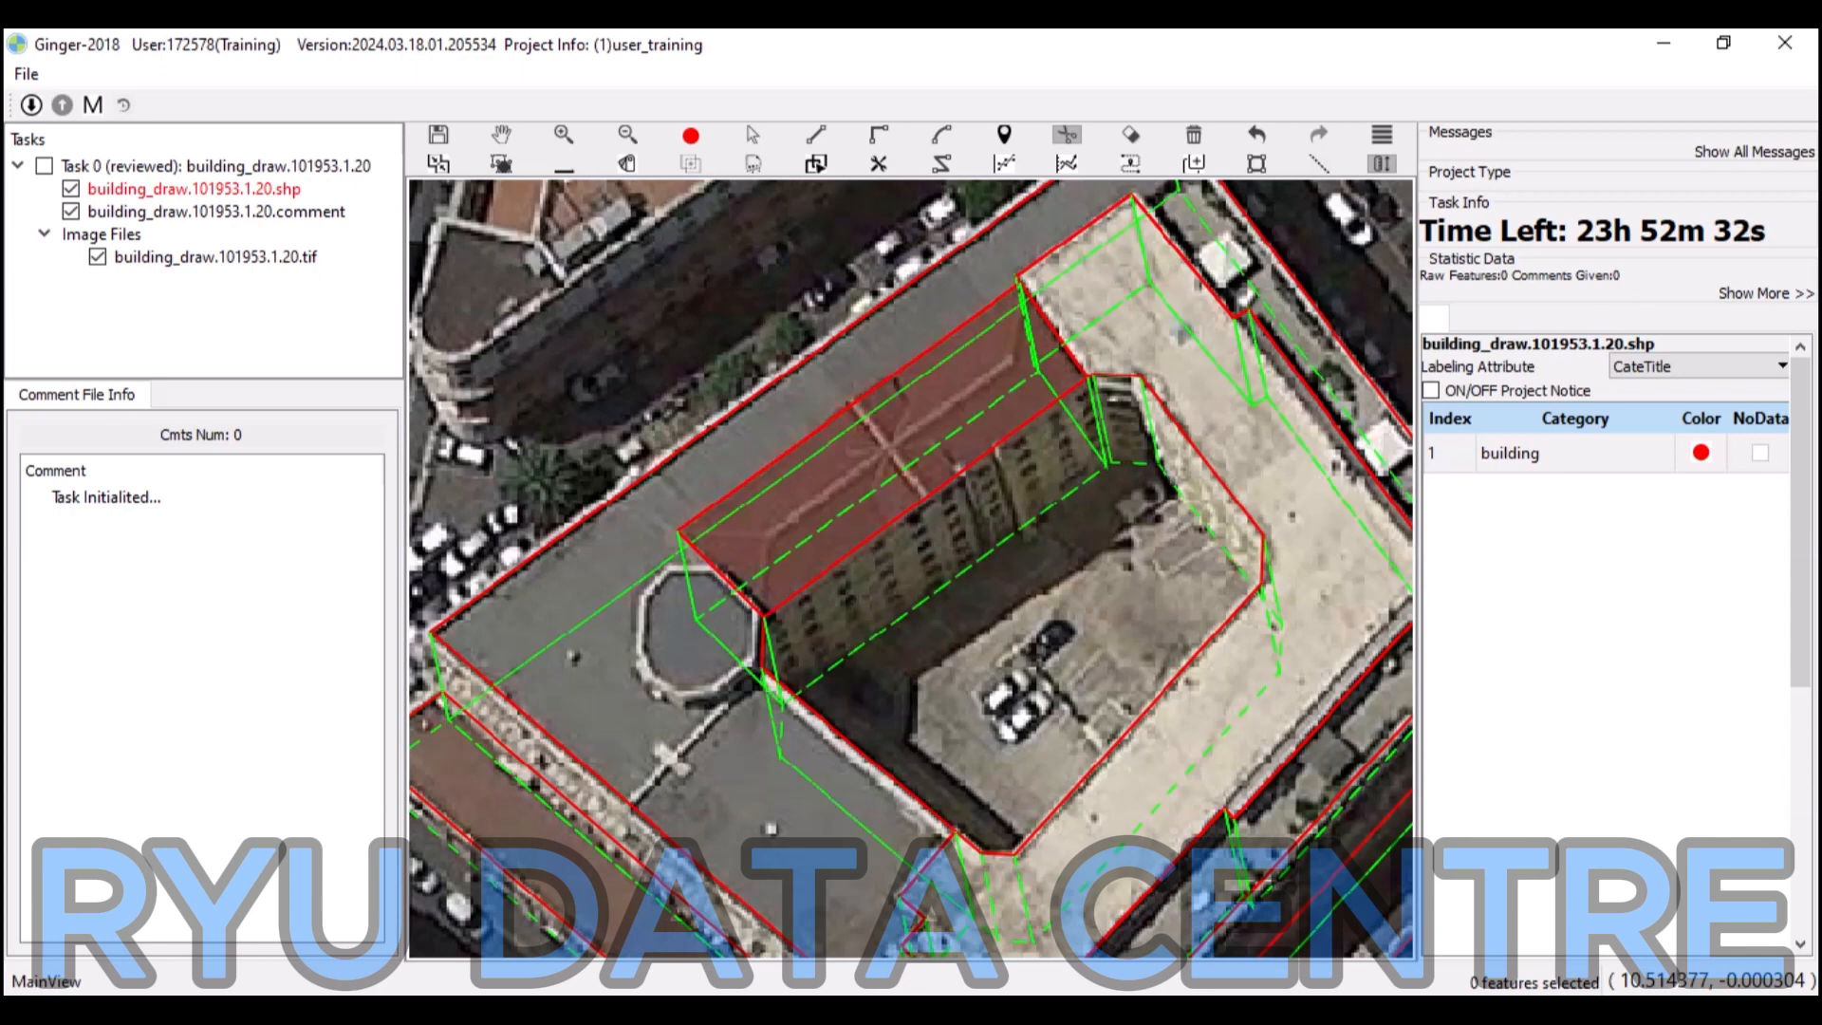
Split off the octagonal tower roof by tracing its outer edge around to the courtyard wall and finishing inside the courtyard.
left_click(711, 565)
left_click(667, 561)
left_click(637, 596)
left_click(638, 666)
left_click(683, 698)
left_click(714, 692)
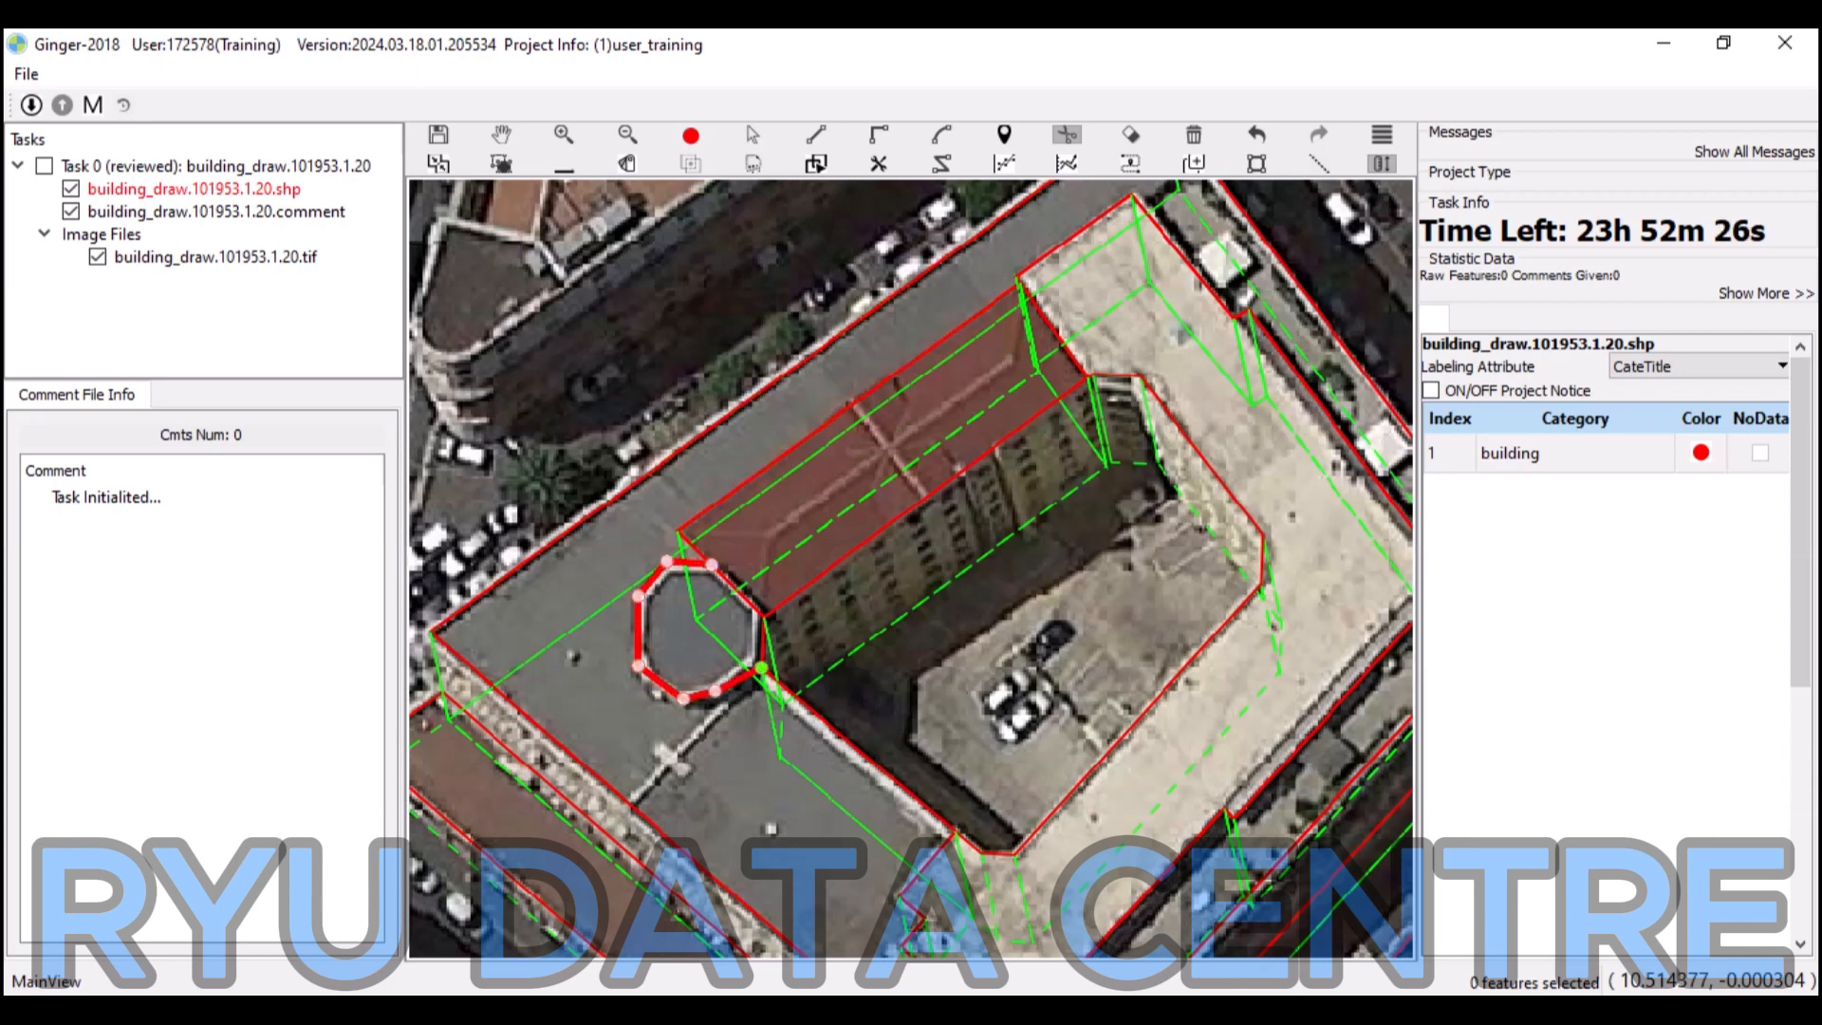
left_click(761, 669)
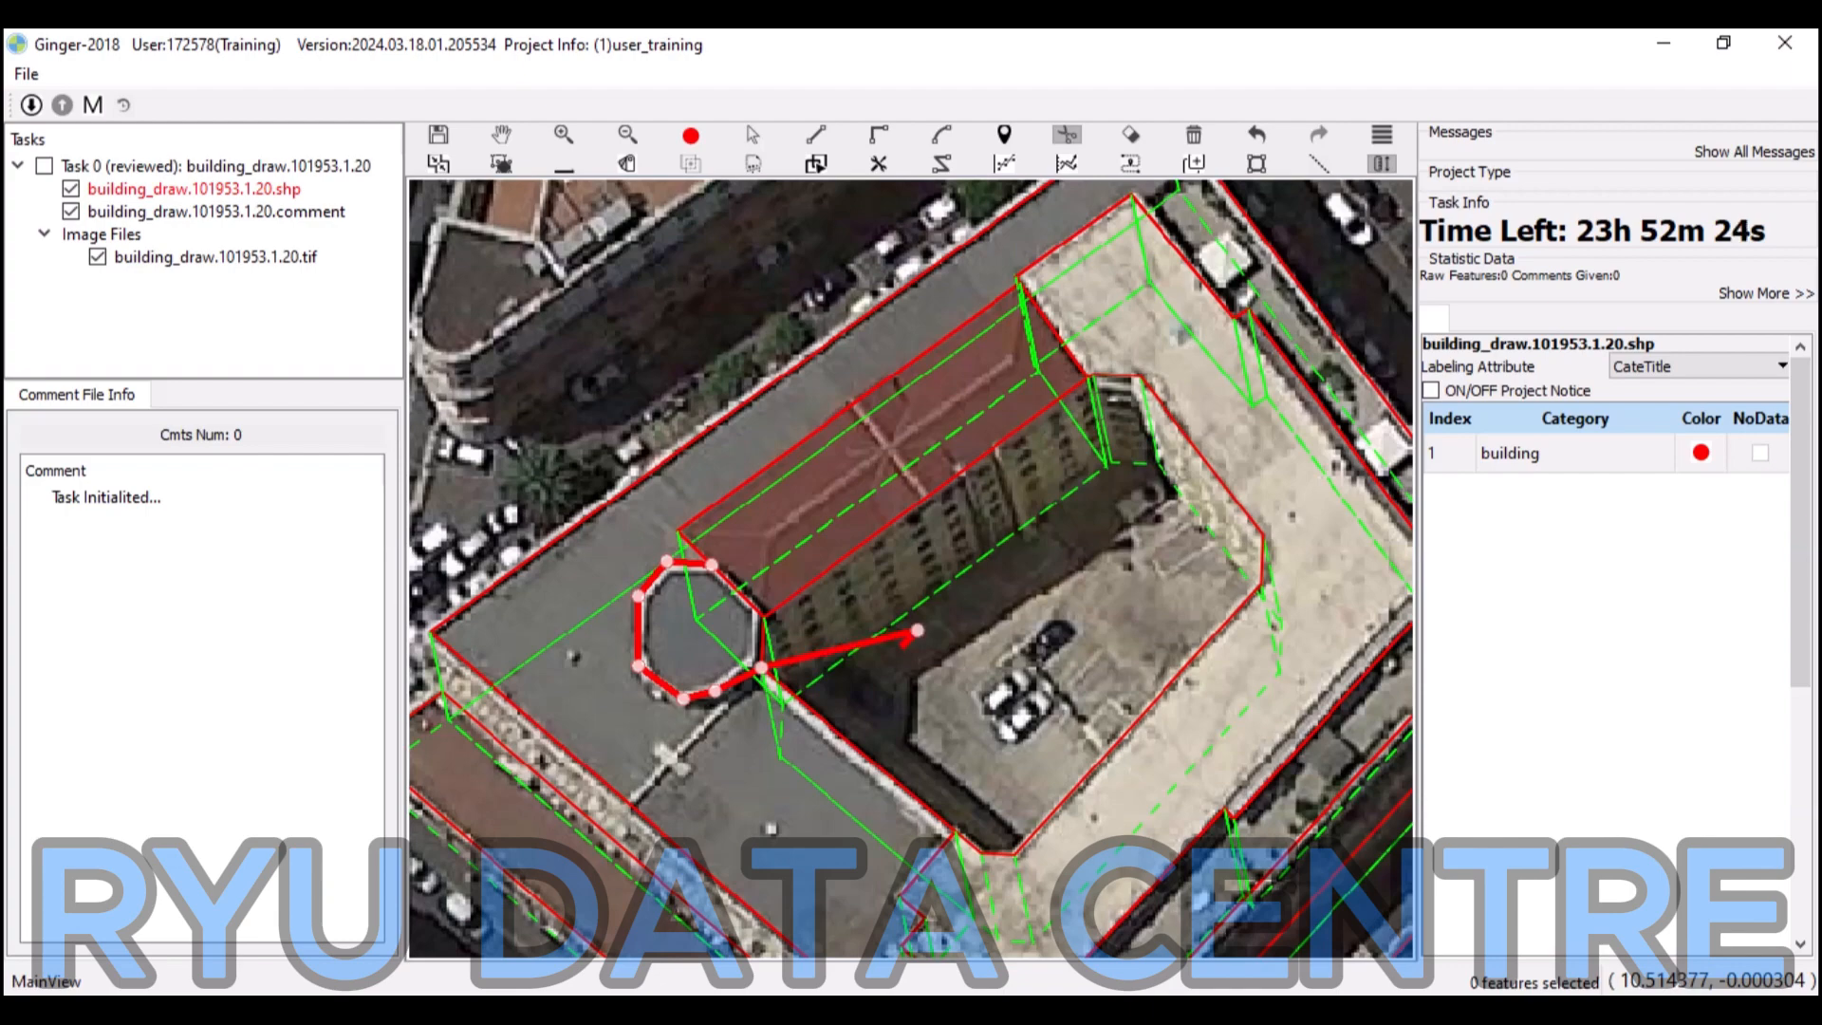
right_click(854, 619)
Show all polygons filled over the whole image to check their coverage, and return to the outline-only display.
key("h")
scroll(854, 619, "down", 1)
left_click_drag(854, 619, 725, 521)
scroll(903, 603, "down", 1)
key("f")
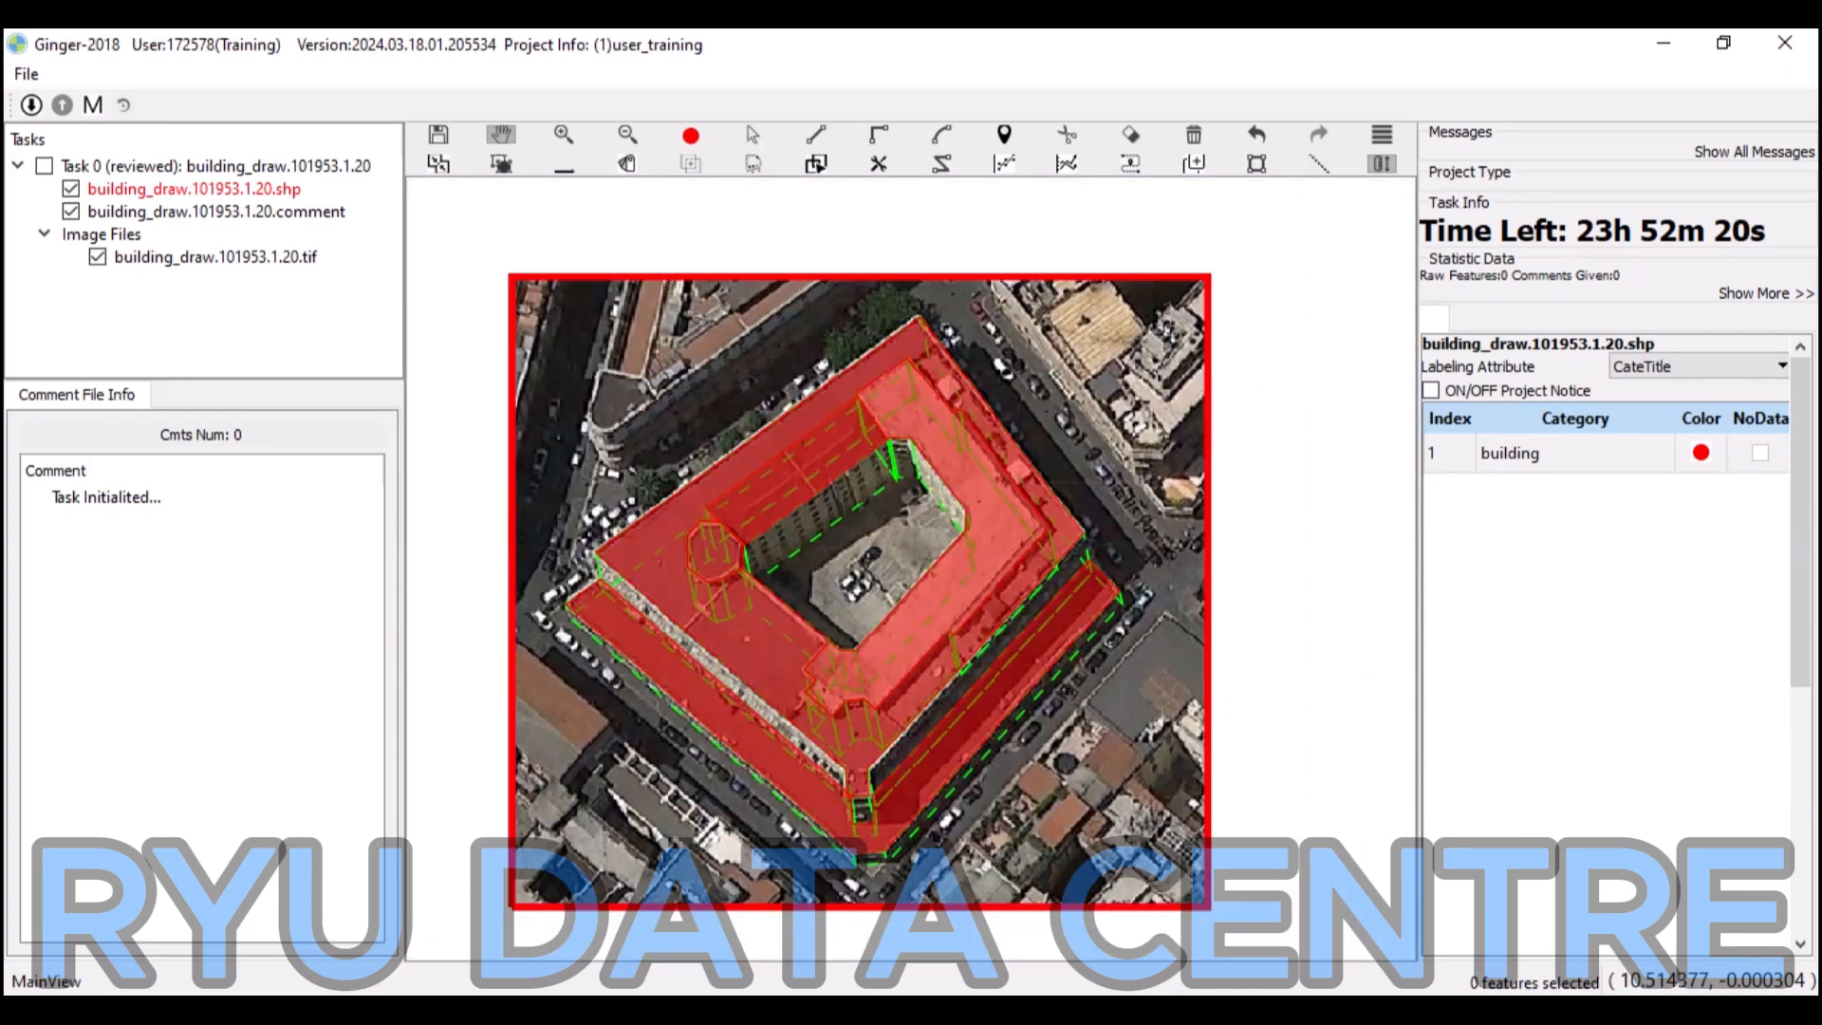
key("f")
Check the separated polygons by selecting the red-tiled roof, the octagonal roof and all polygons together.
key("s")
left_click(786, 484)
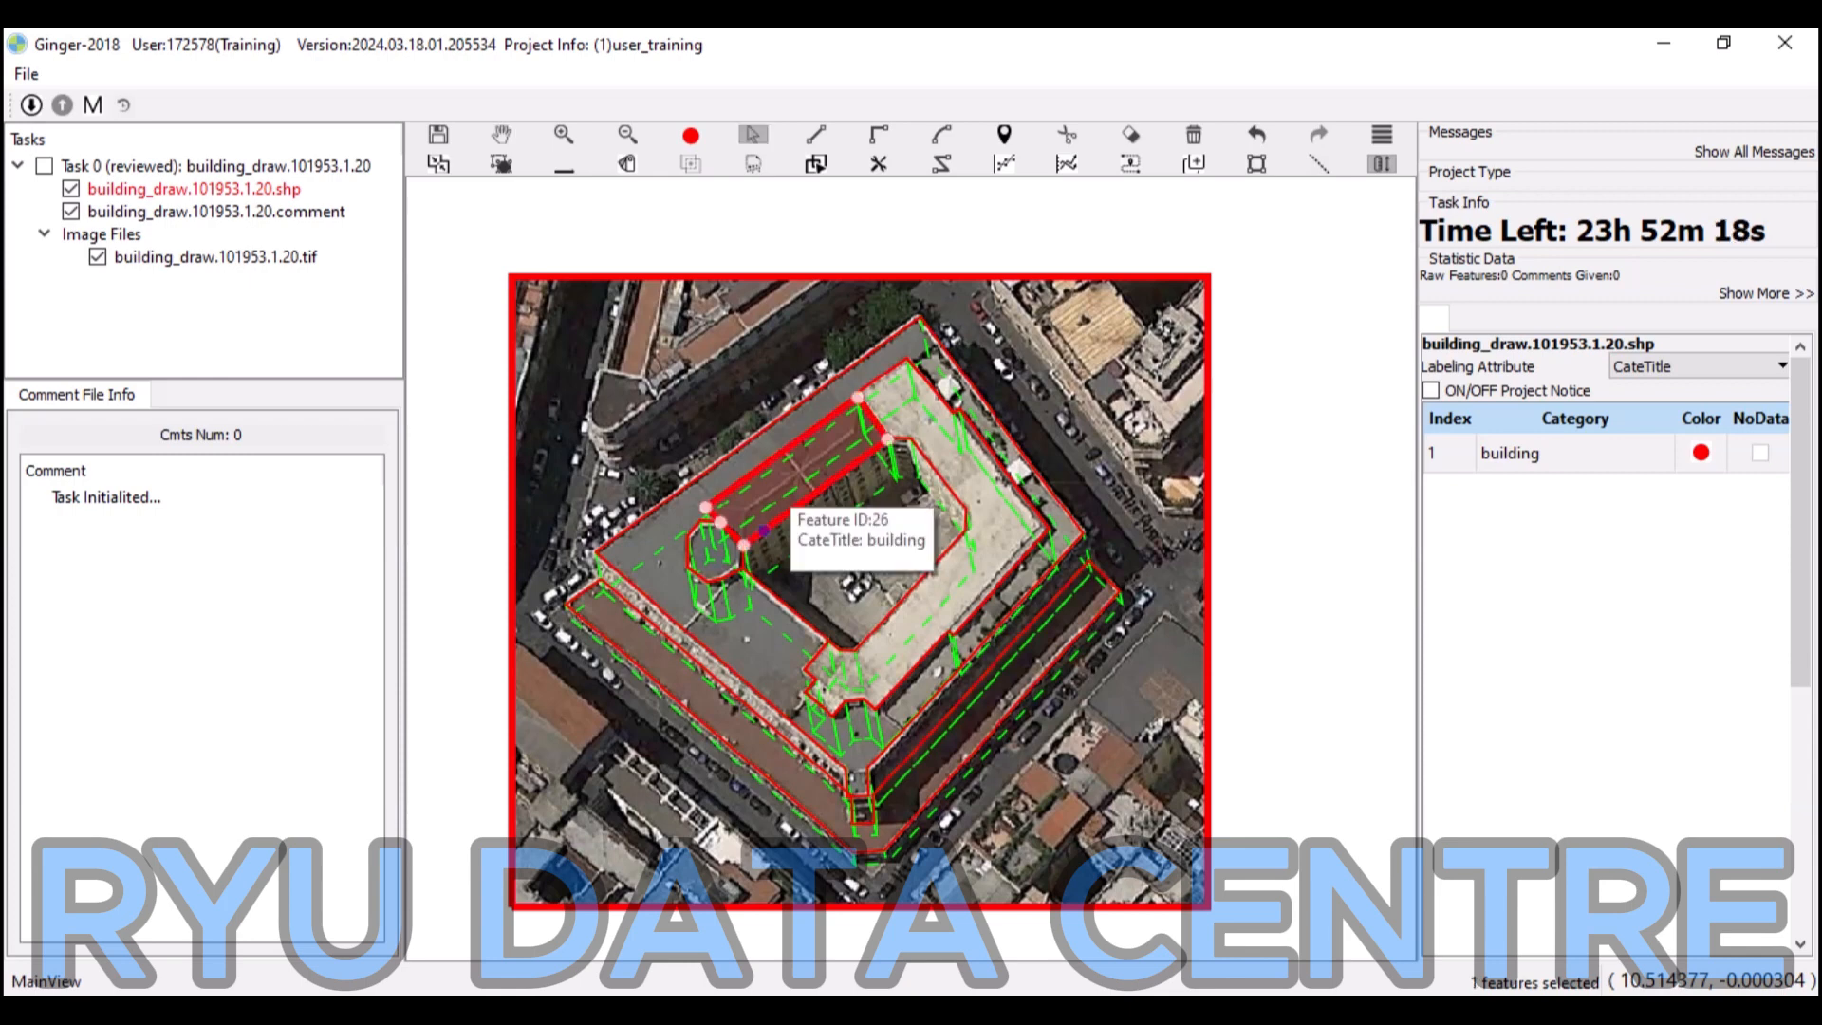
left_click(728, 568)
key("h")
key("s")
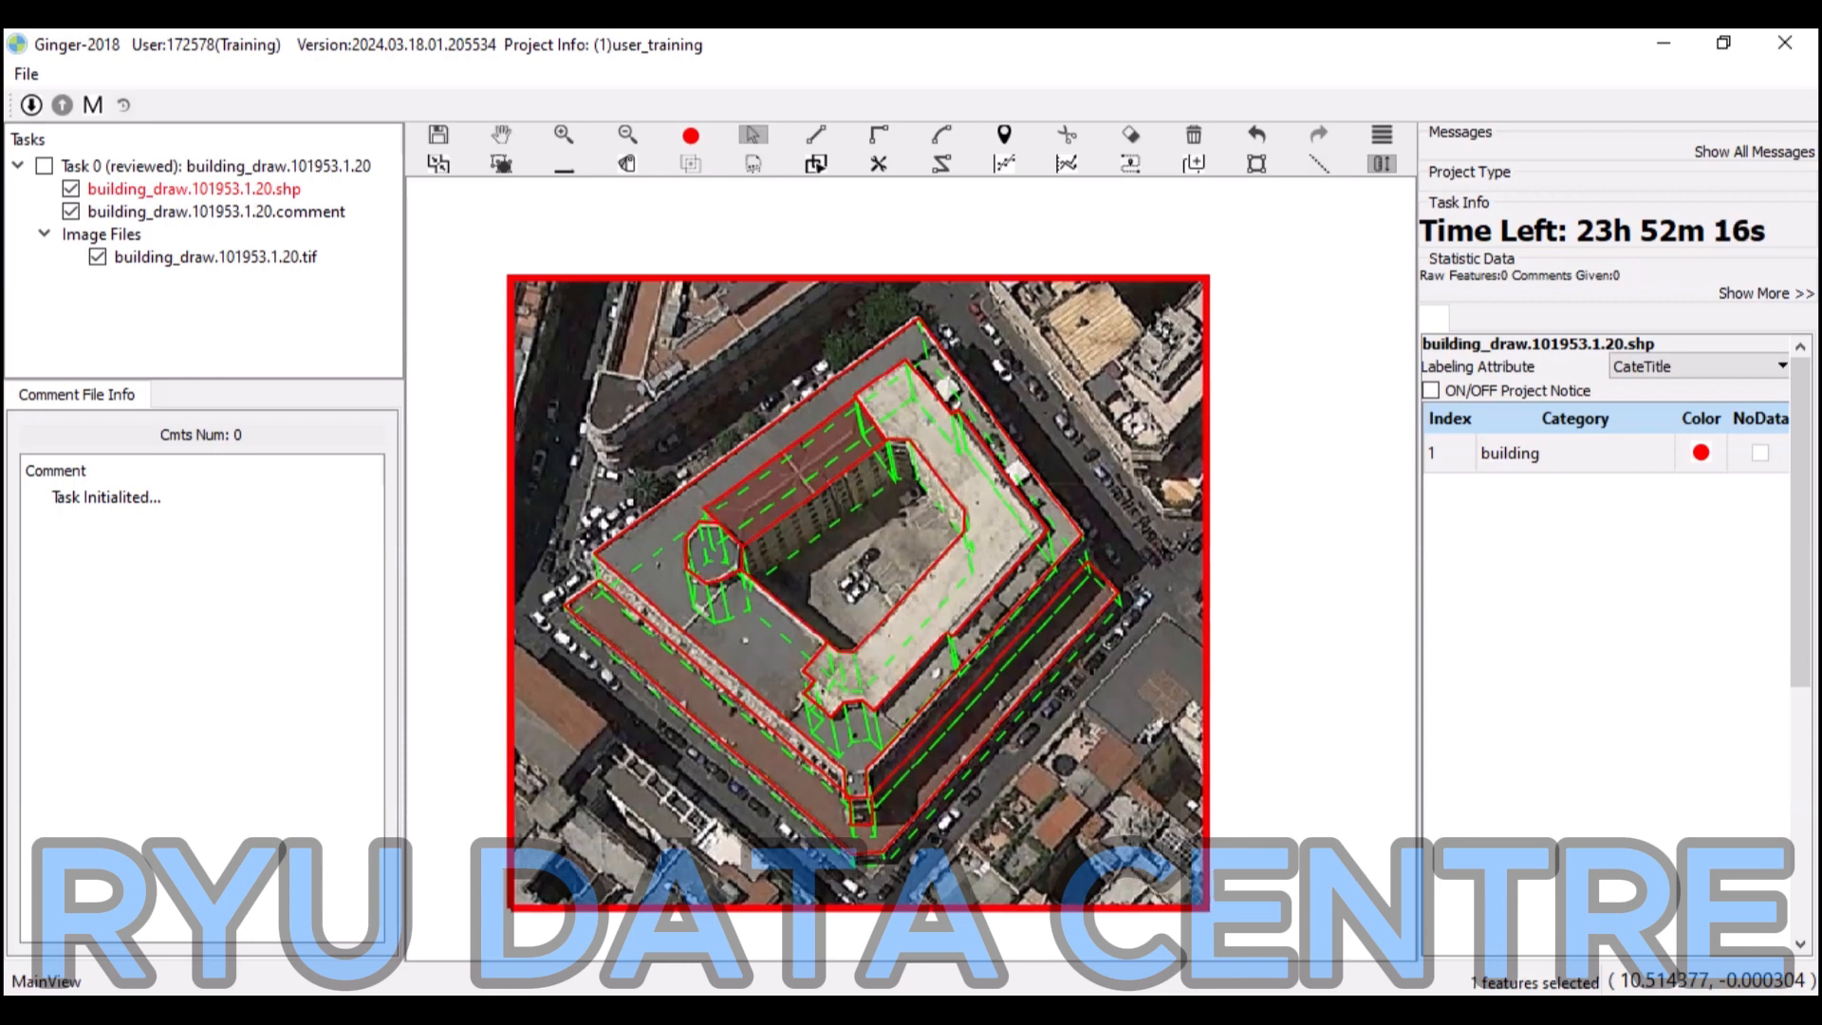
left_click_drag(596, 421, 1090, 825)
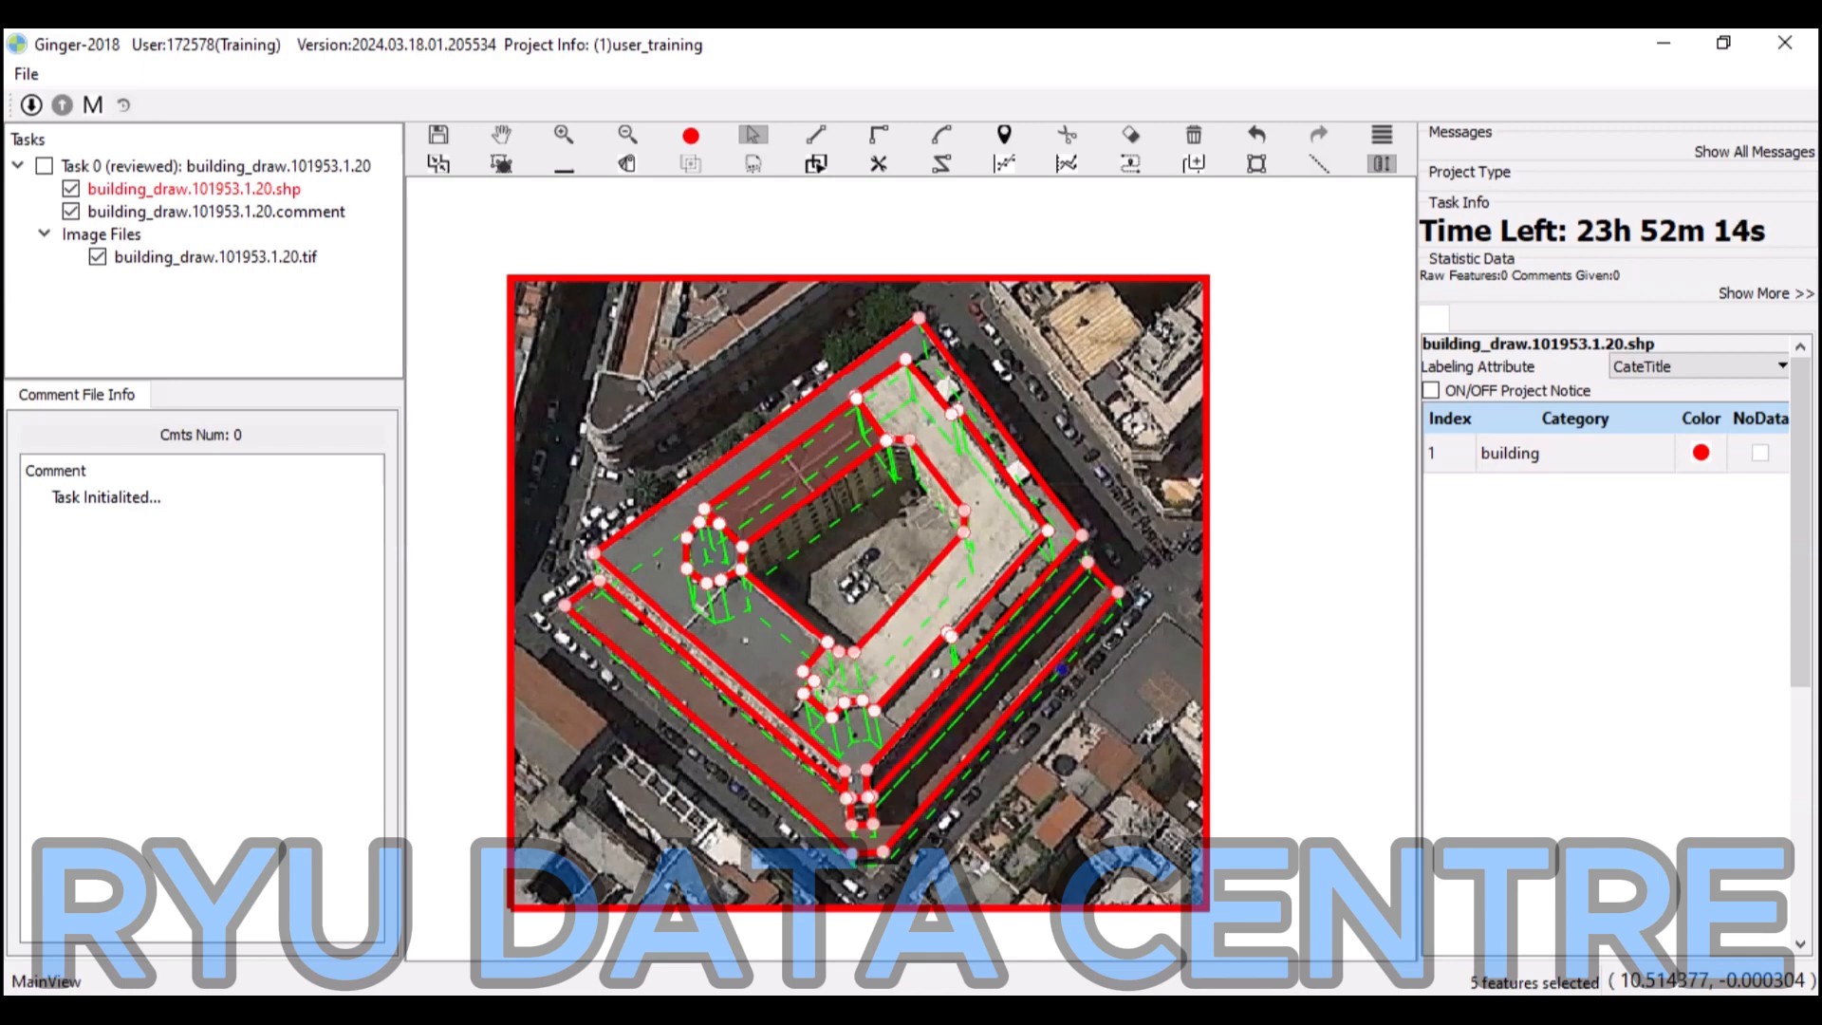
key("Escape")
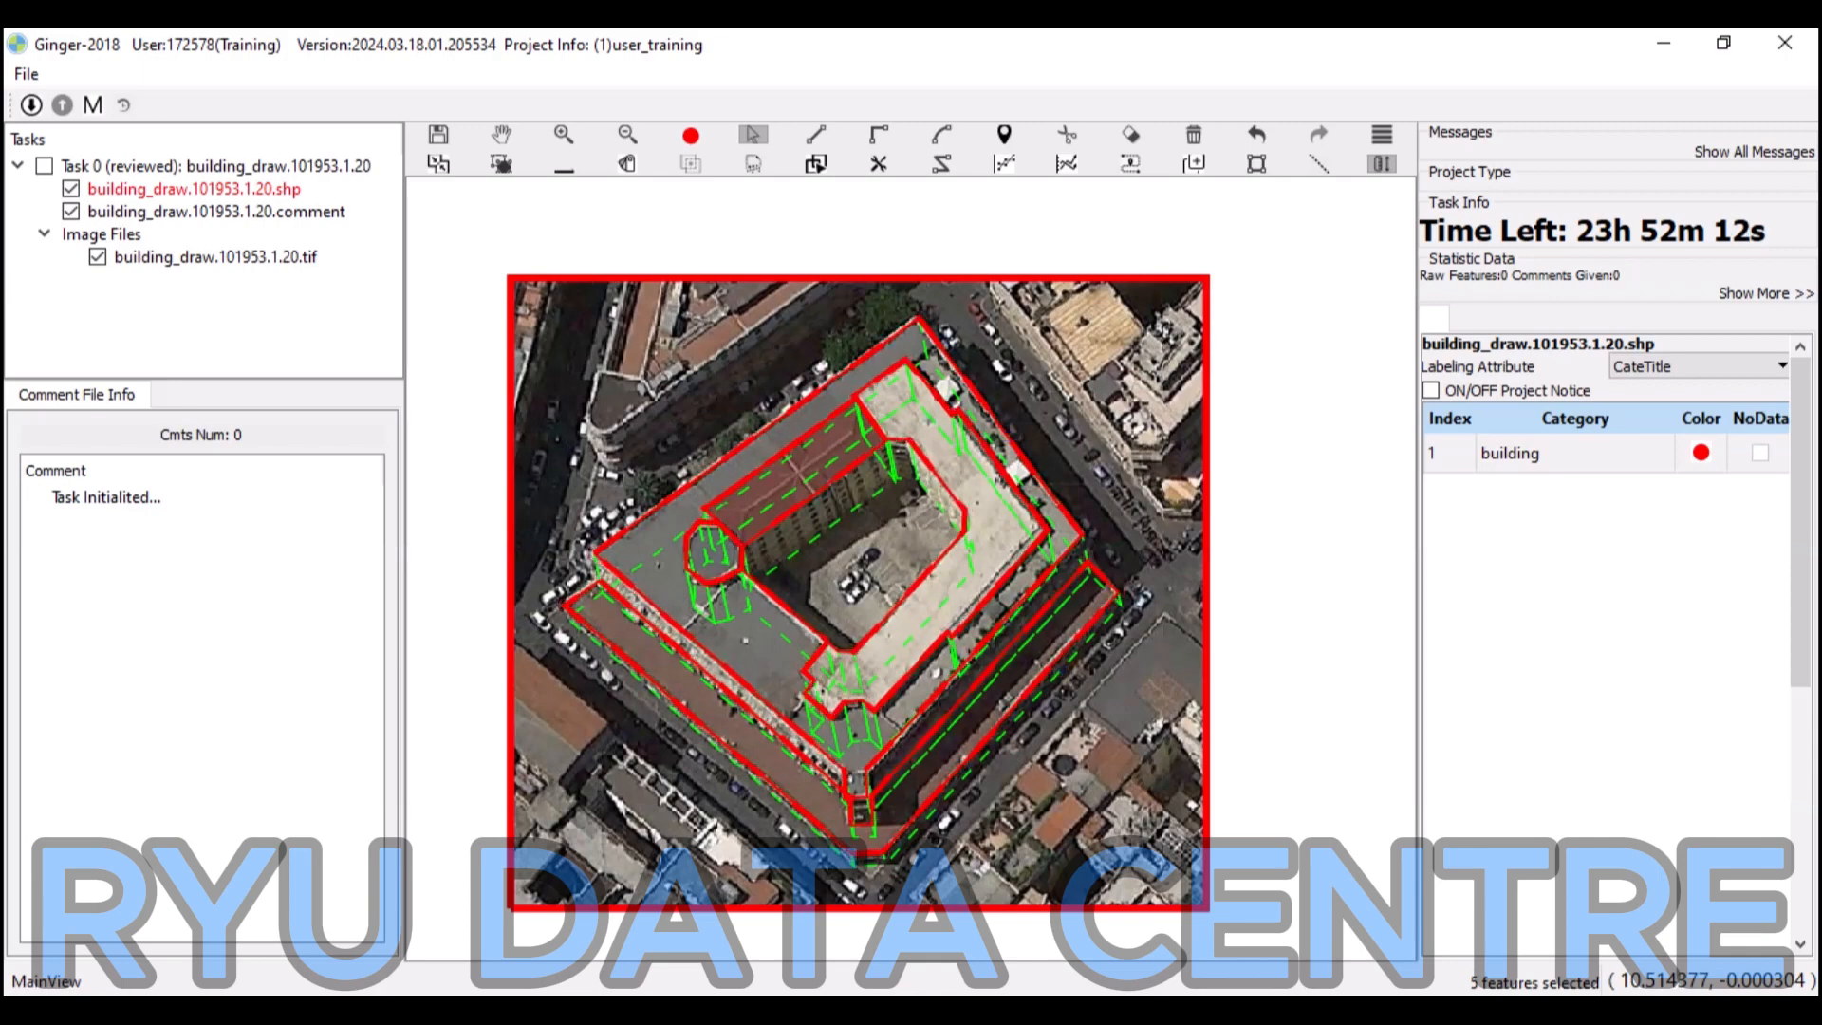
Submit the finished building labelling task and confirm the submission.
scroll(850, 902, "up", 2)
key("h")
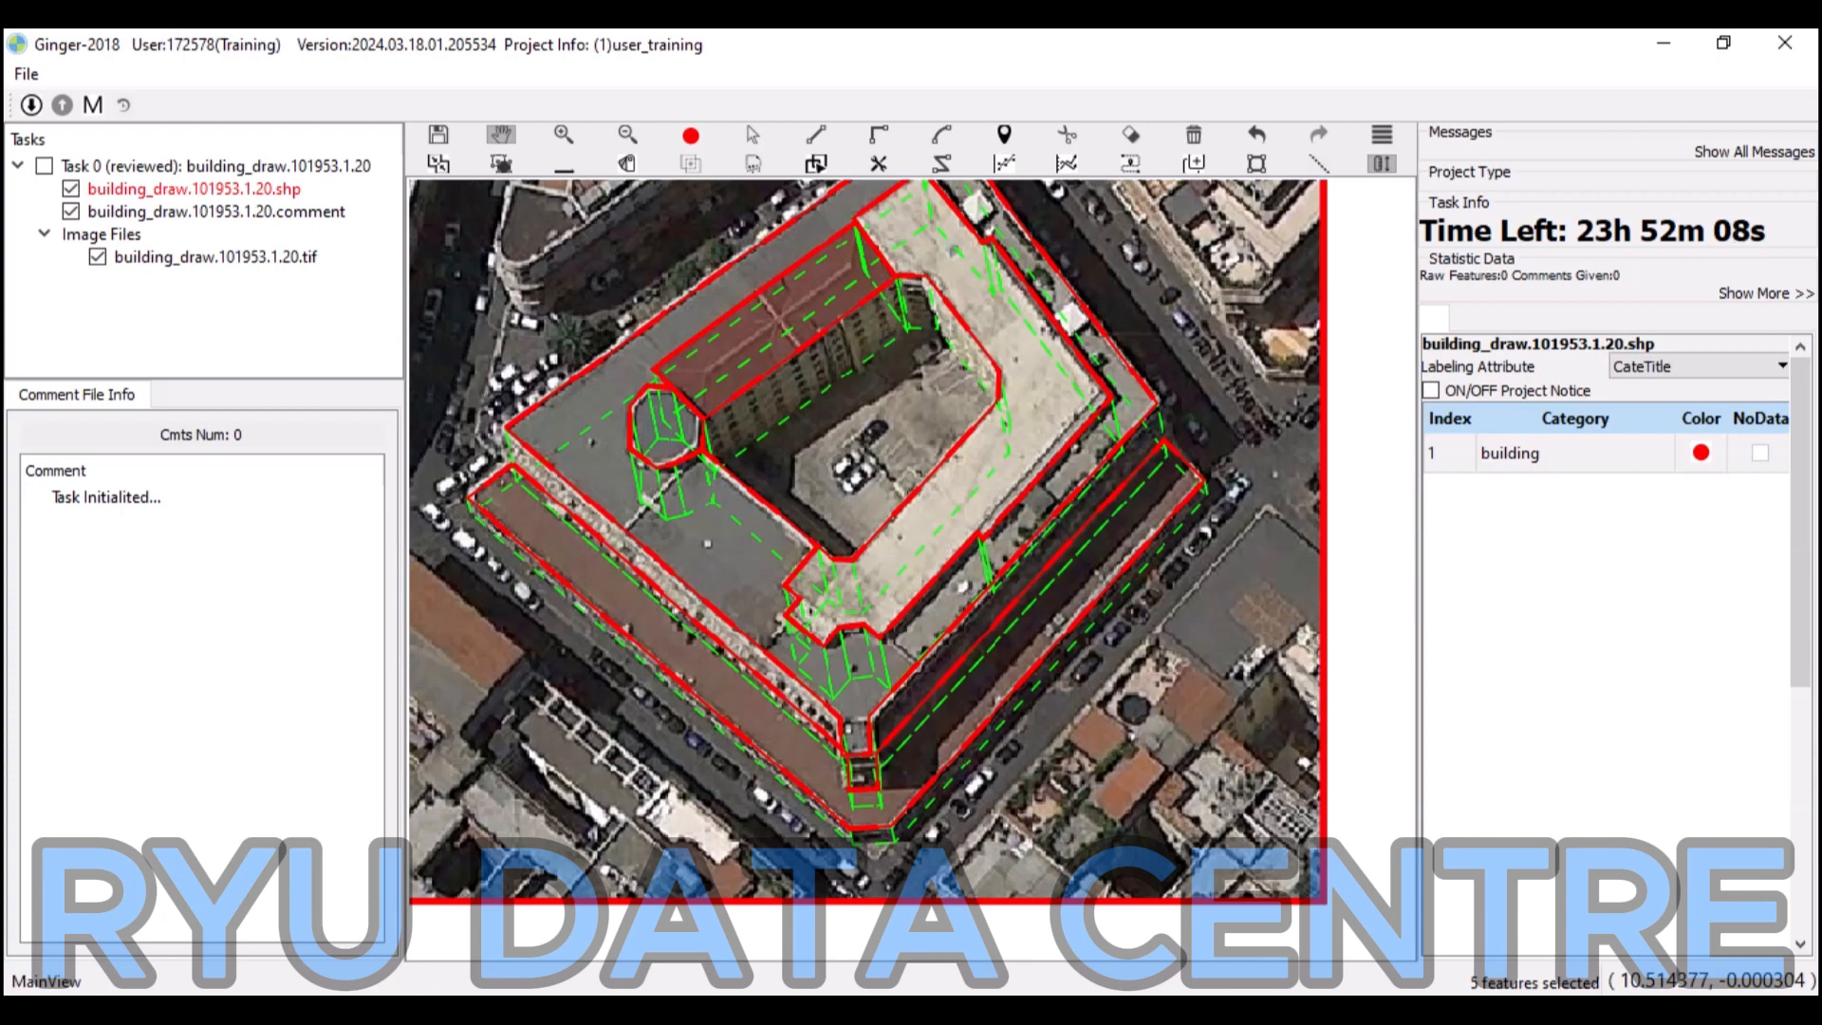
left_click_drag(865, 541, 863, 568)
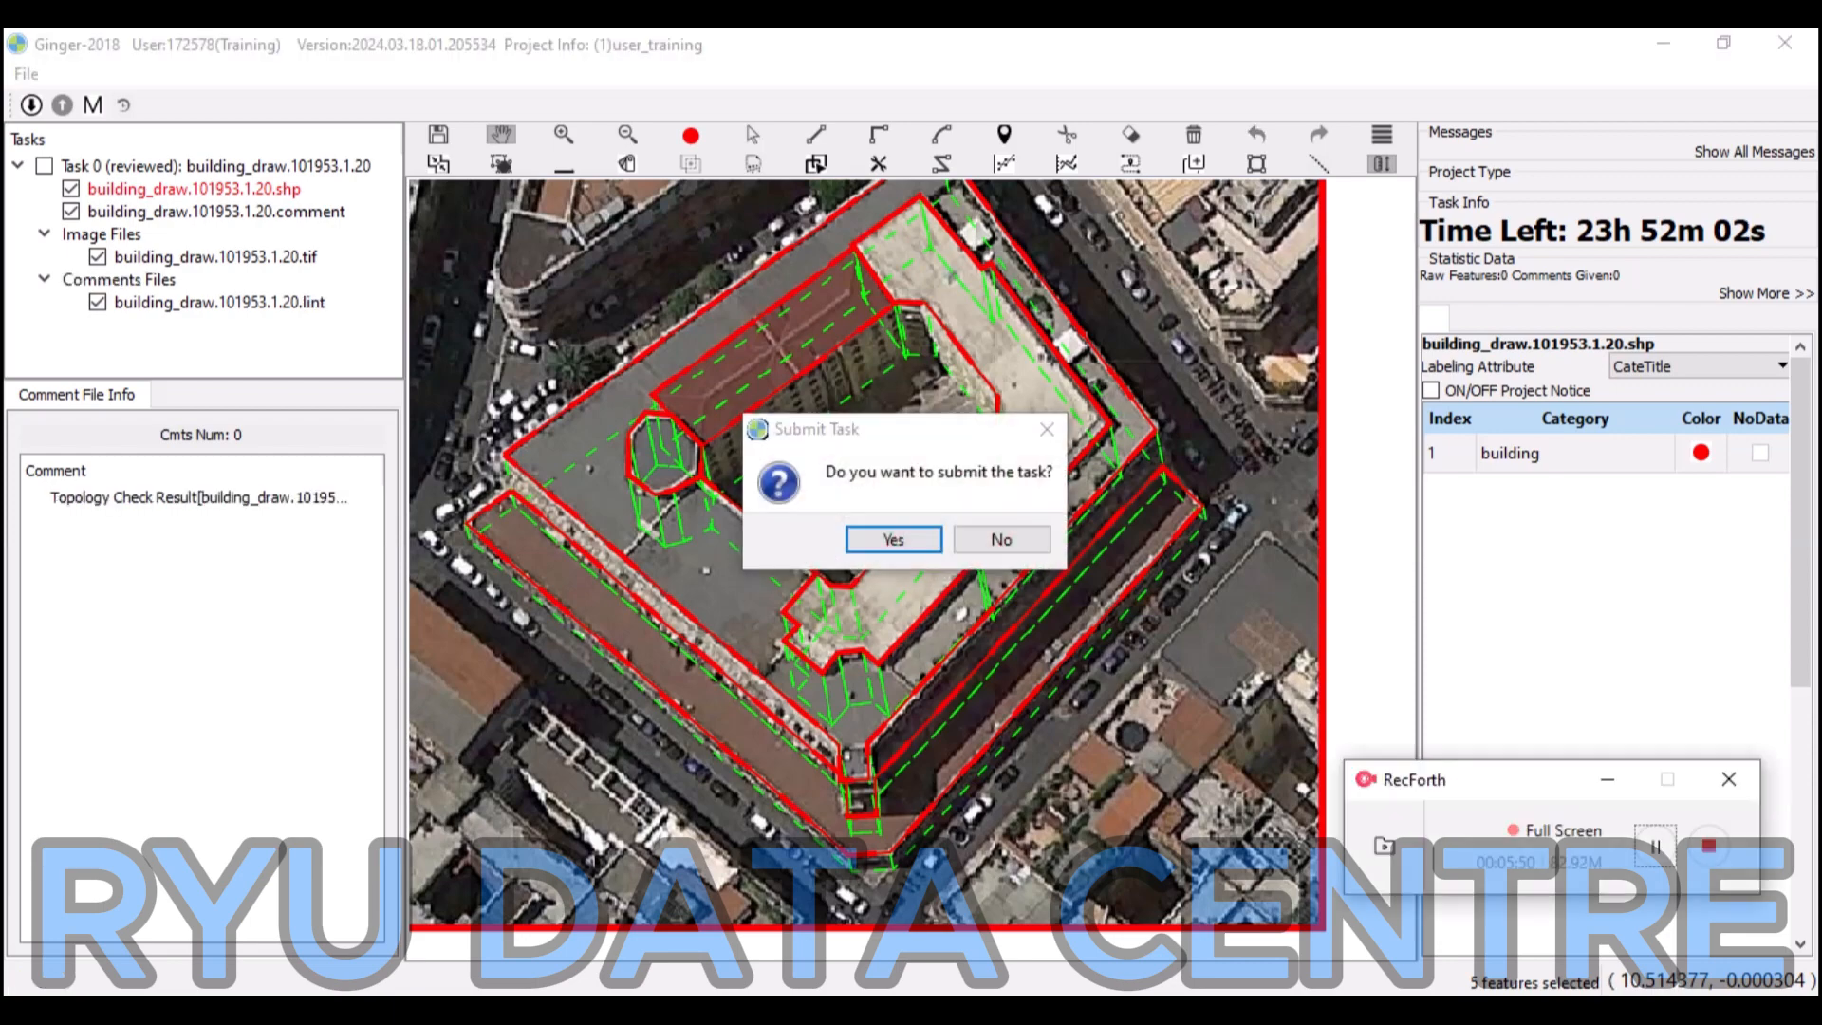
key("Return")
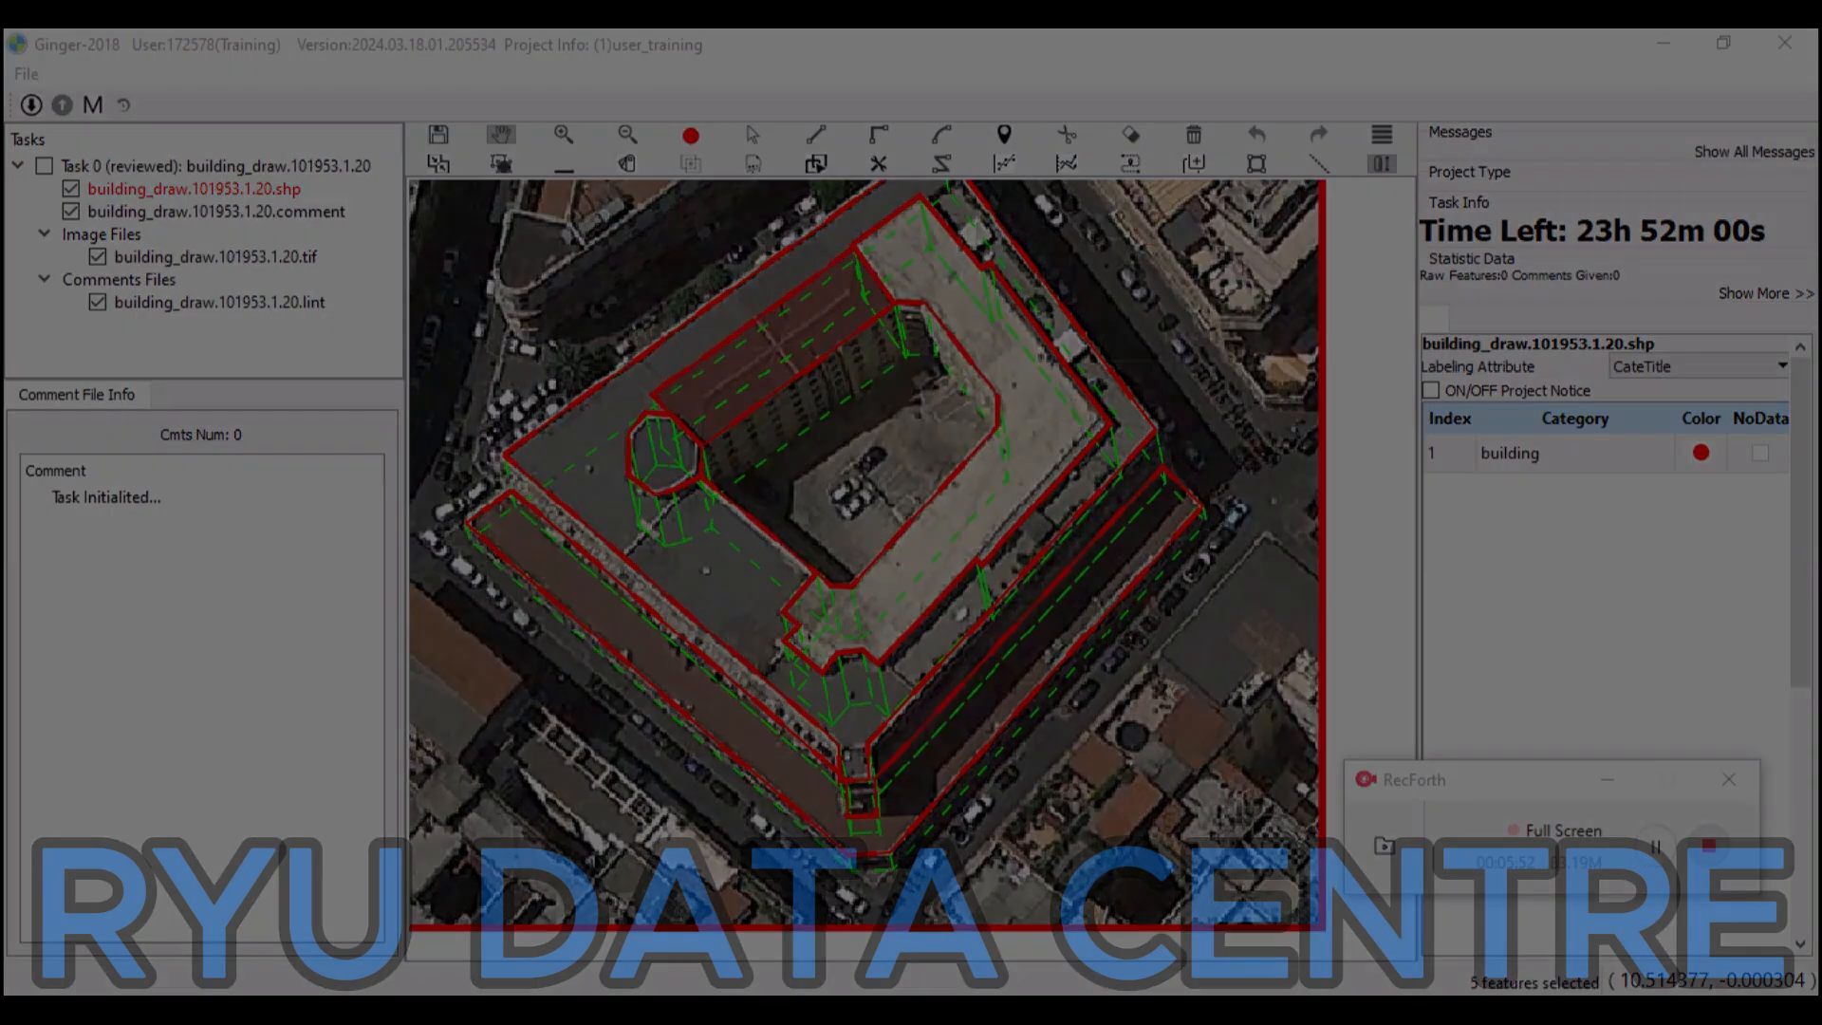